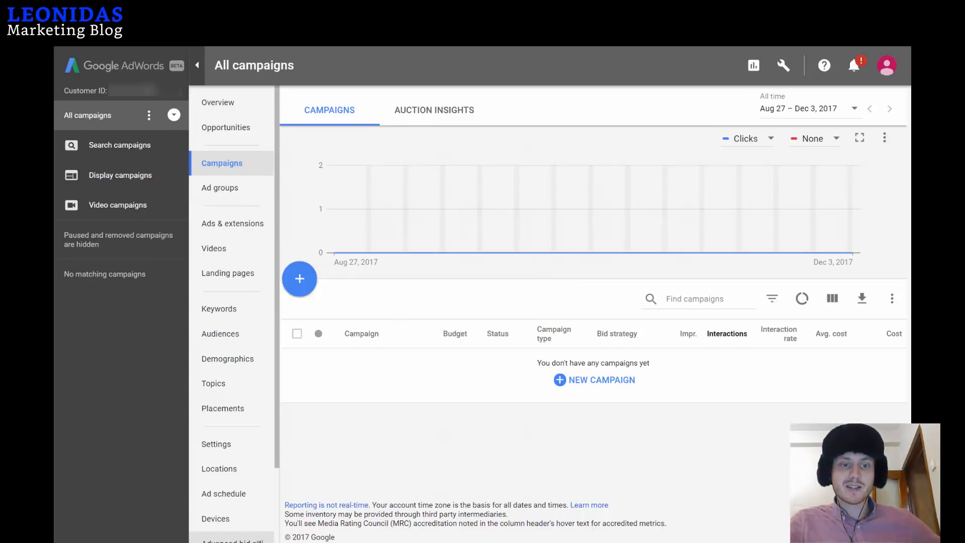
Open the wrench Tools, billing and settings menu from the top bar.
scroll(241, 495, down, 2)
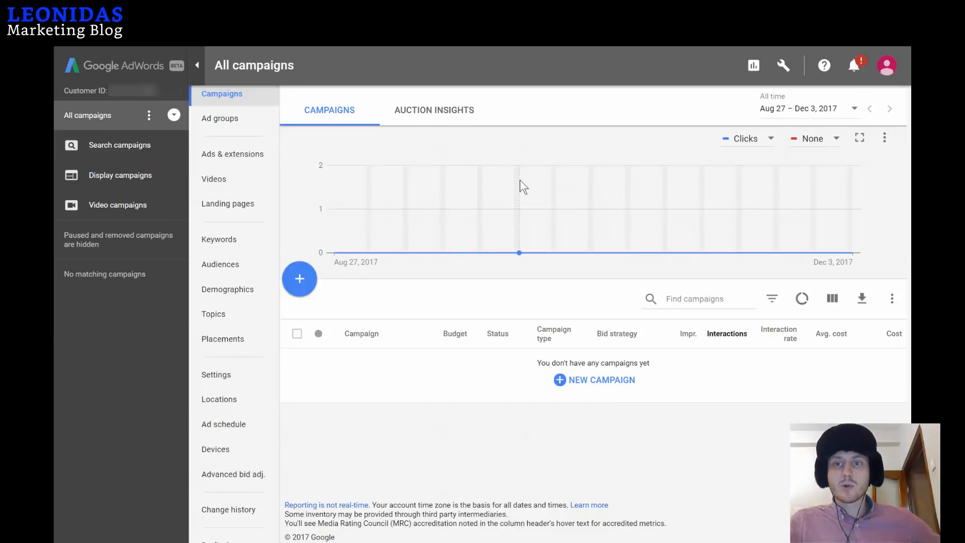
mouse_move(520, 179)
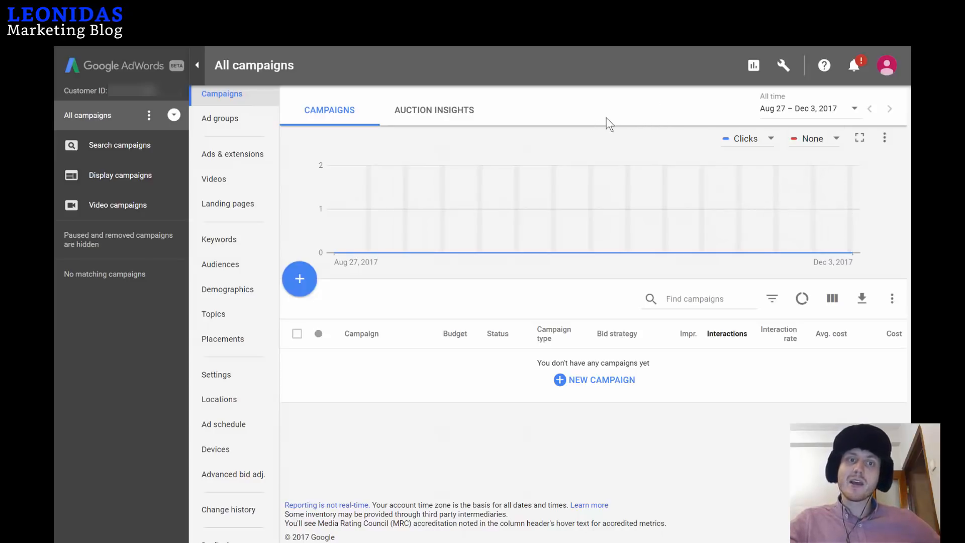
click(785, 70)
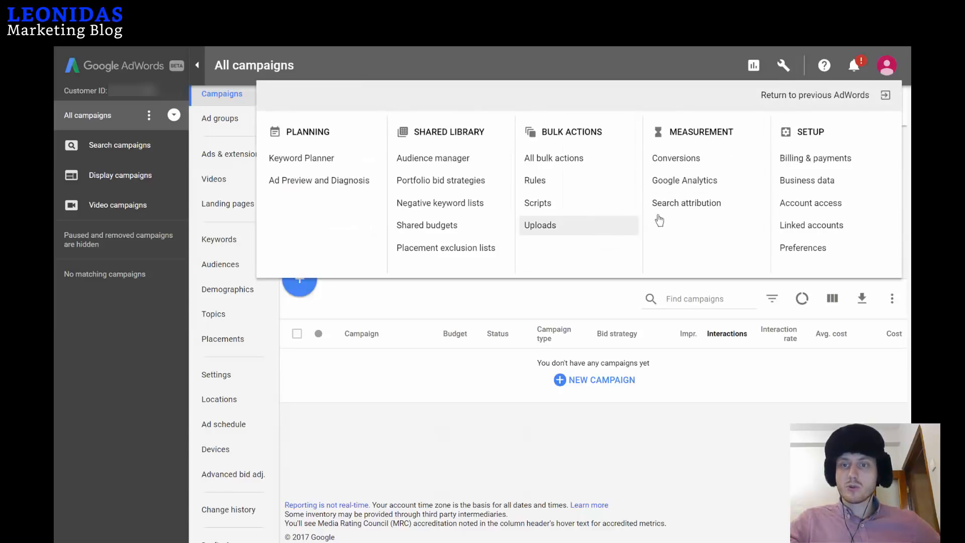
Go to Measurement > Conversions and begin a new conversion action.
click(695, 164)
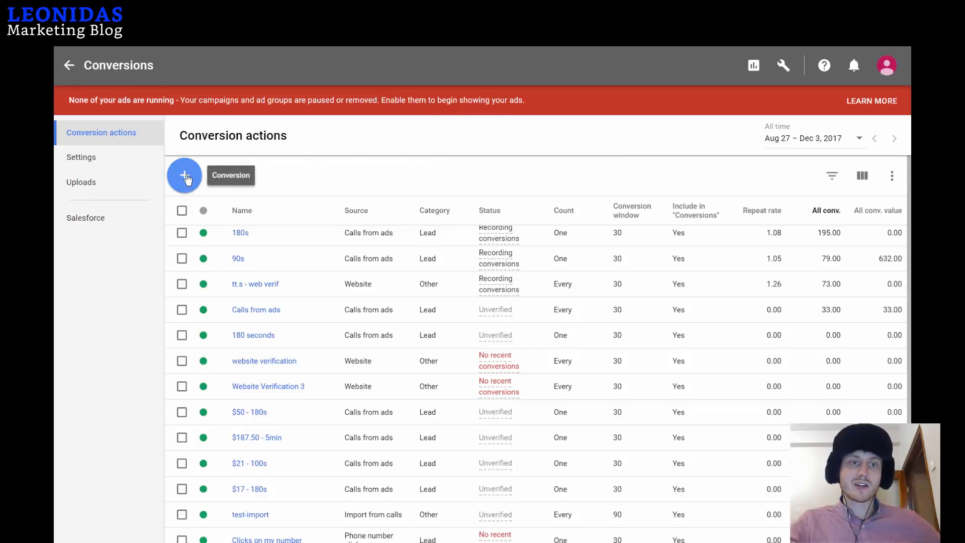
click(185, 176)
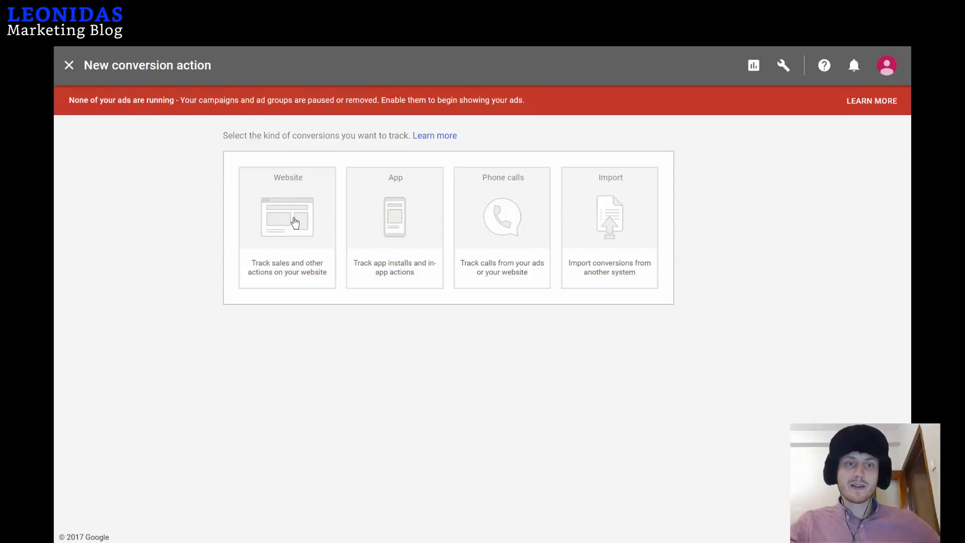
Create a Website conversion named 'Website Verification' using no value, then continue to tag setup.
click(295, 223)
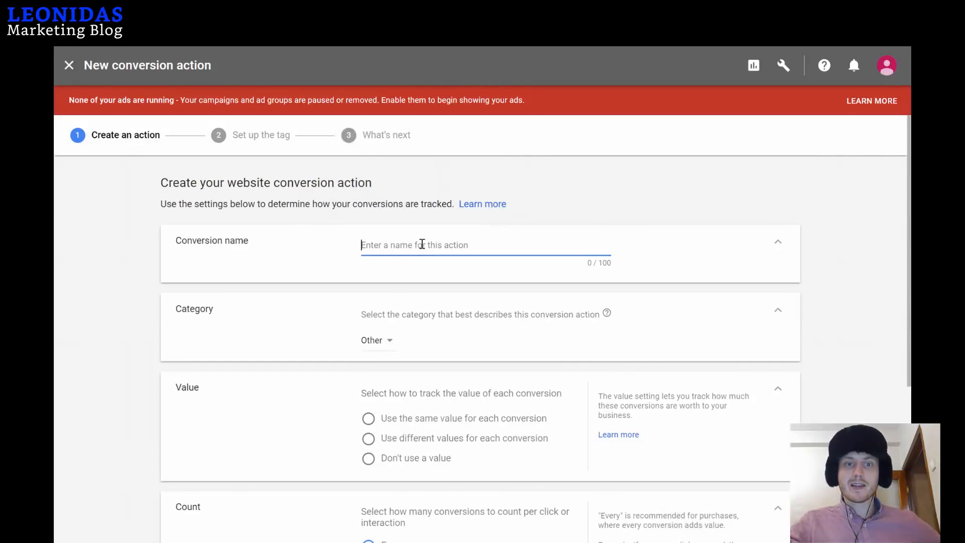
text(W)
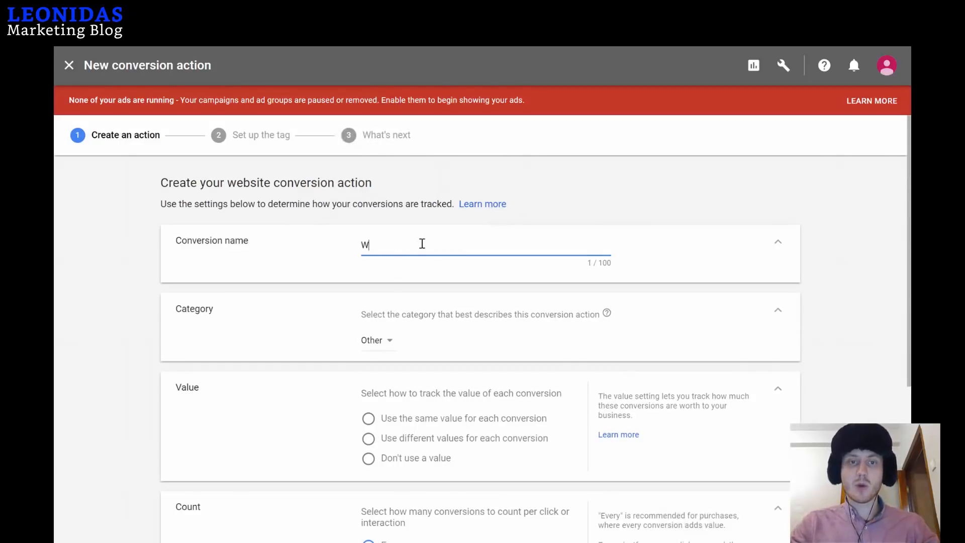
text(ebsite Verifica)
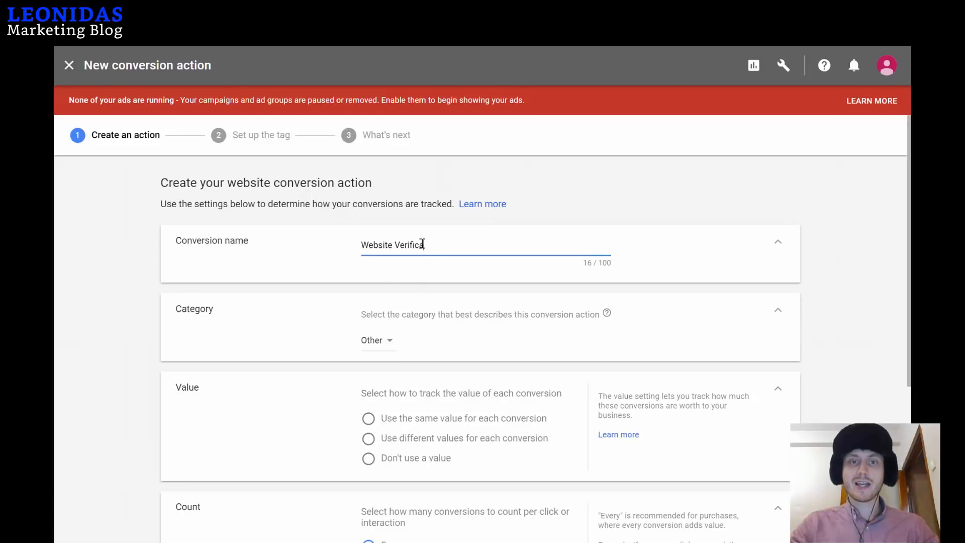
text(tion)
scroll(422, 241, down, 2)
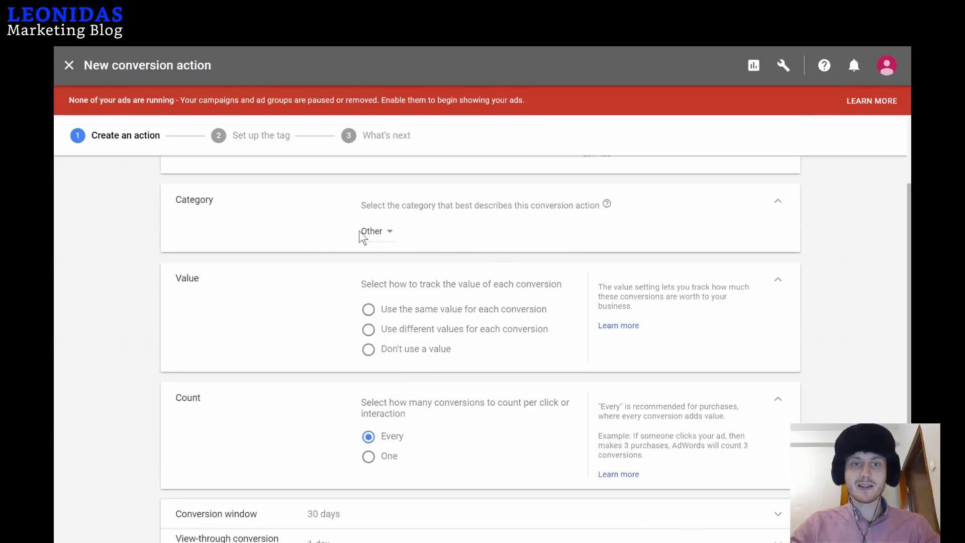
click(369, 350)
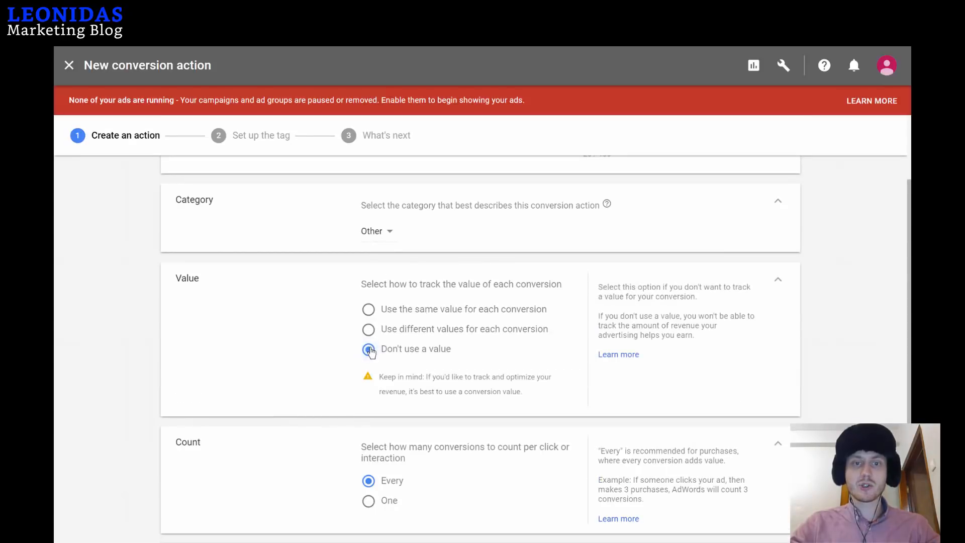
scroll(556, 312, down, 2)
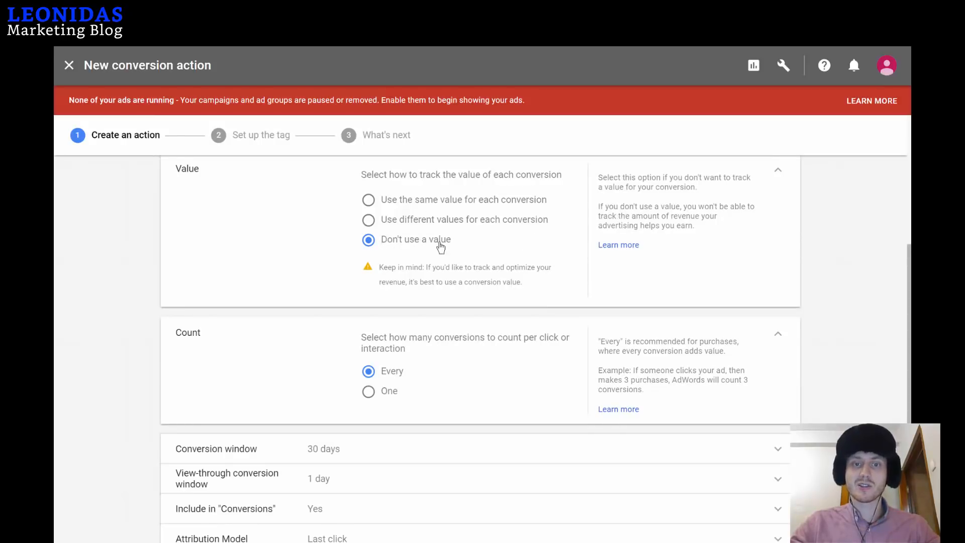
scroll(443, 275, down, 2)
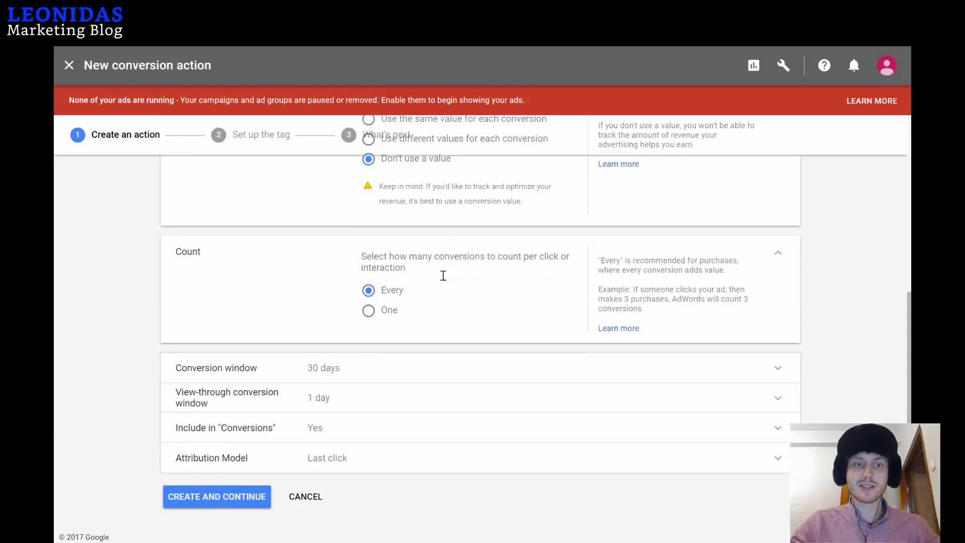
click(243, 499)
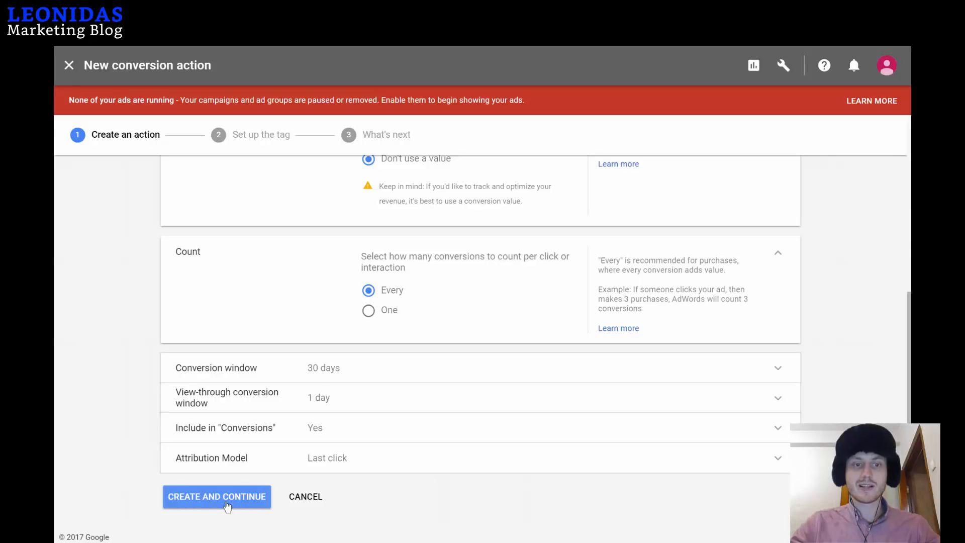
click(228, 507)
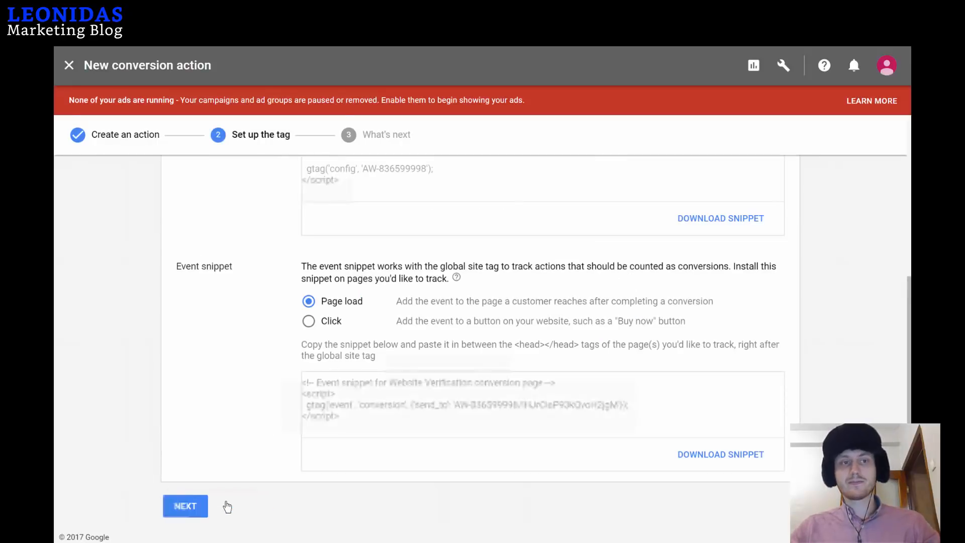
Select and copy the entire global site tag snippet from the tag setup page.
scroll(264, 452, up, 5)
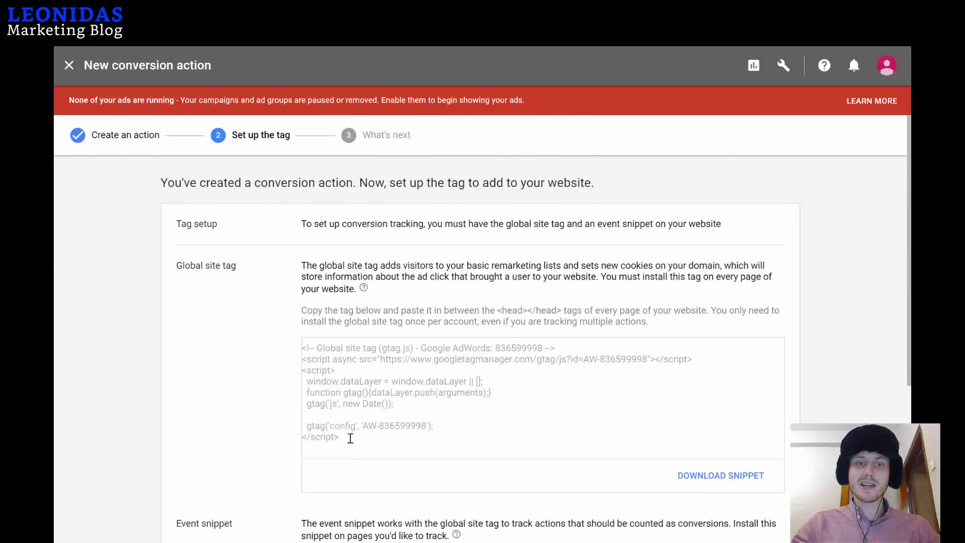
drag(342, 441, 363, 355)
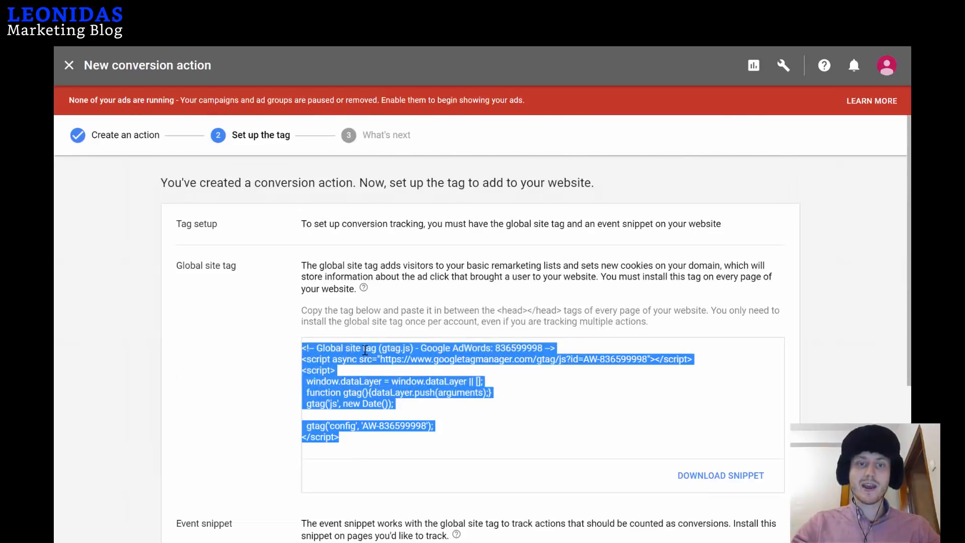
right_click(365, 351)
click(389, 362)
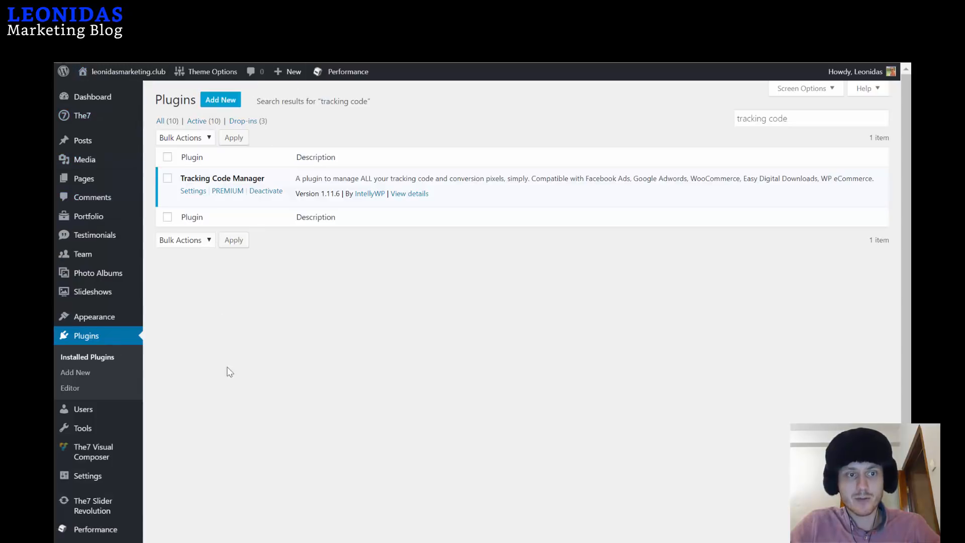
Search new plugins for 'tracking code', then open Tracking Code Manager from Settings.
click(84, 374)
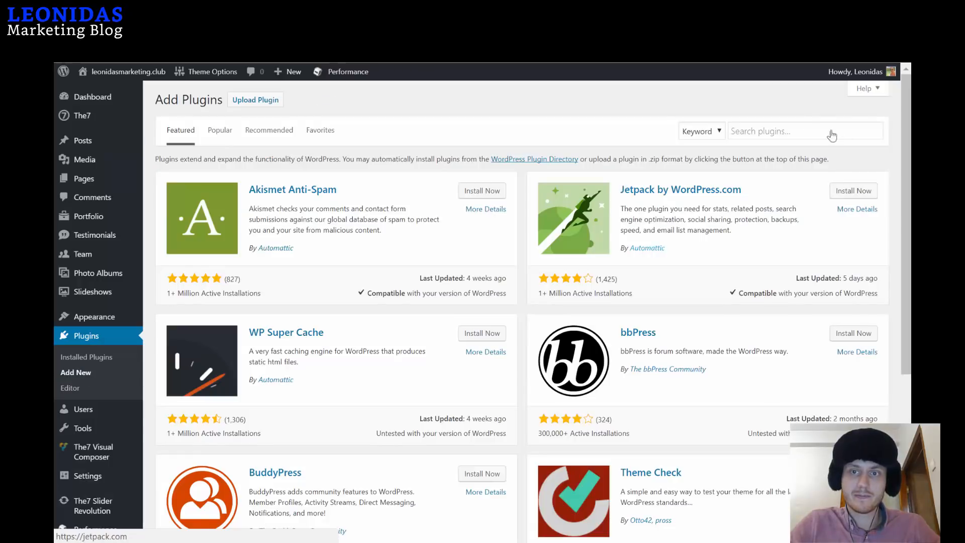
click(809, 137)
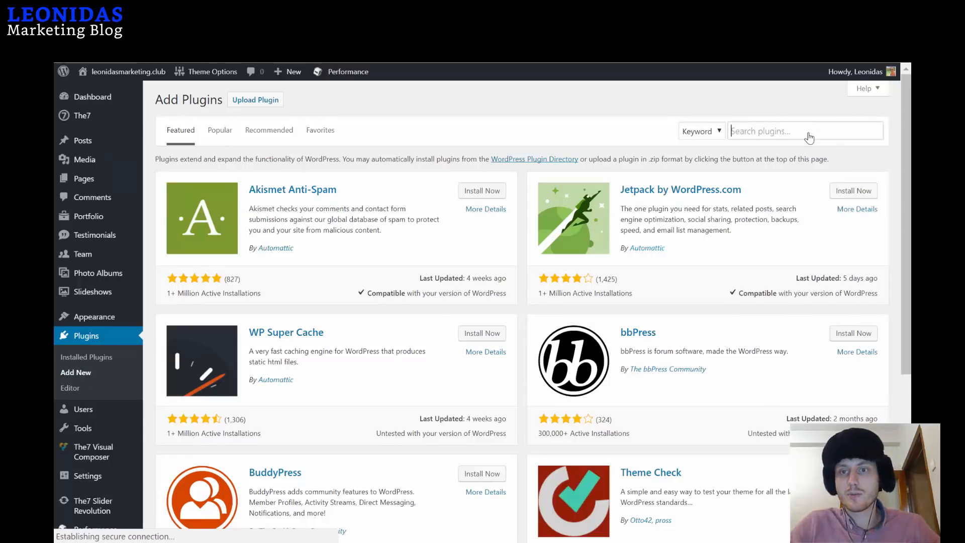
text(trackin)
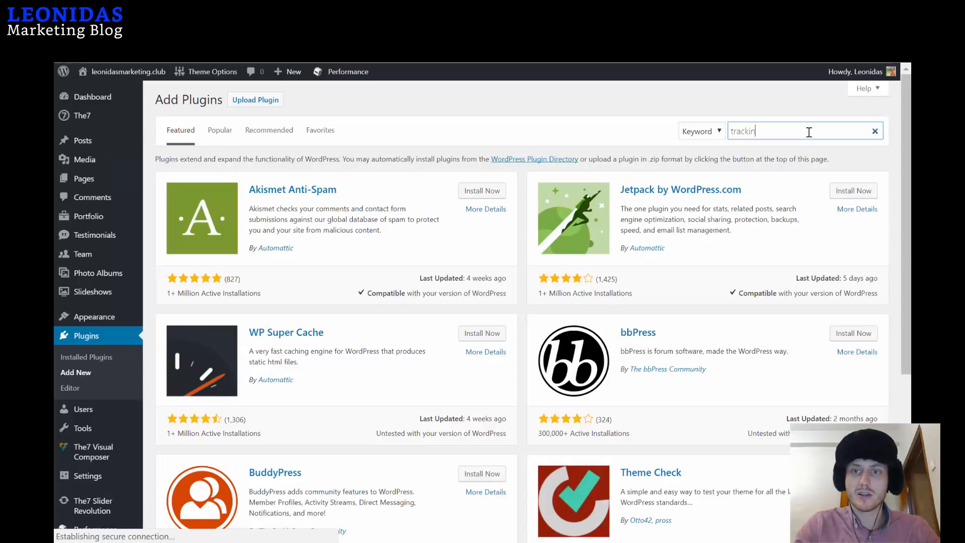
text(g code)
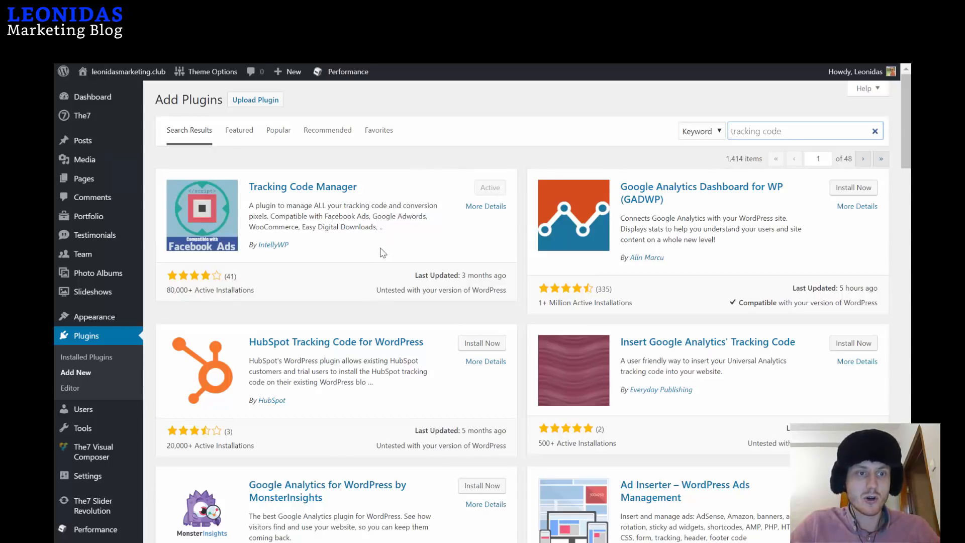
scroll(421, 233, down, 2)
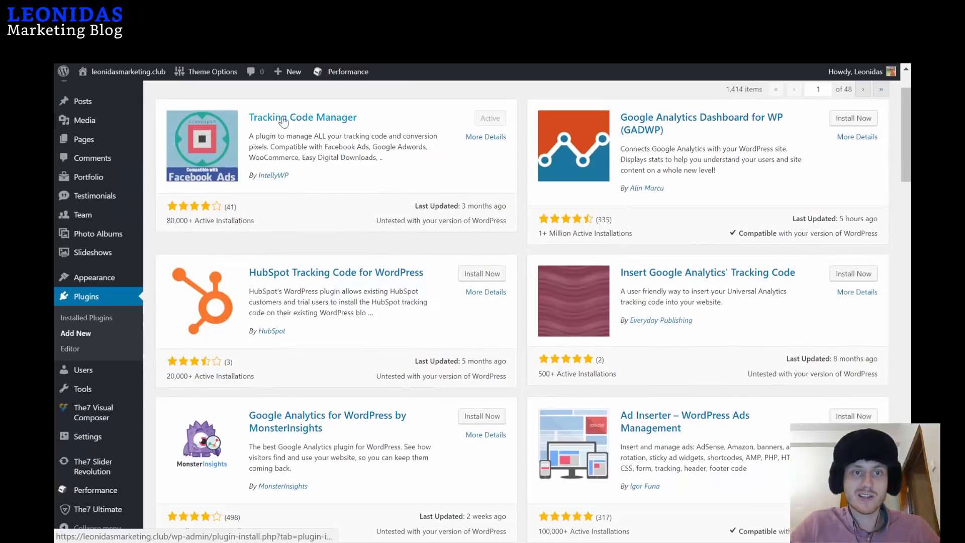
scroll(166, 400, down, 2)
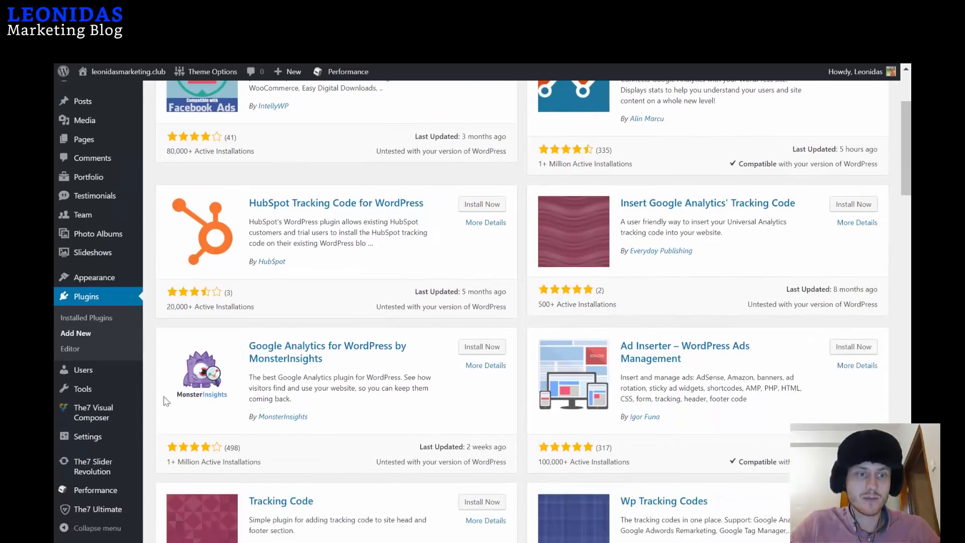
mouse_move(109, 443)
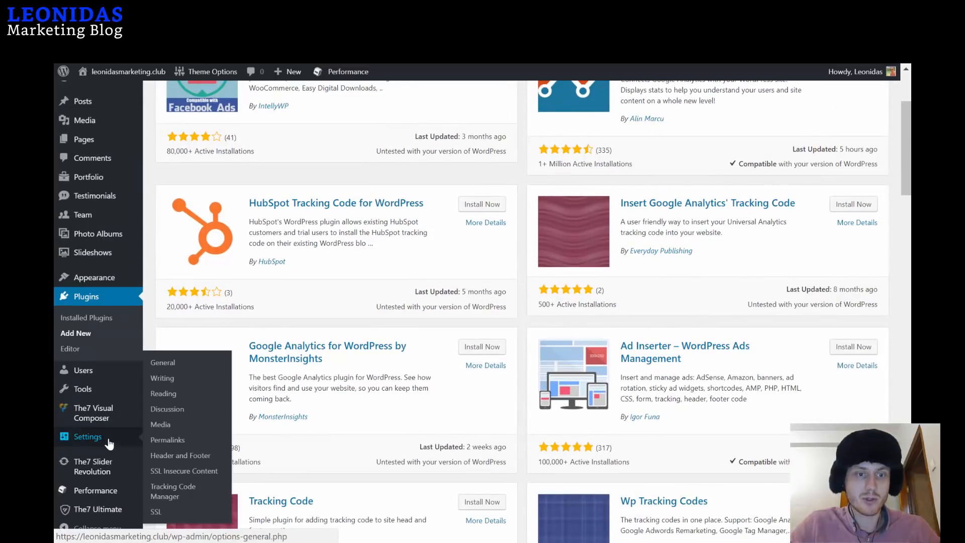
click(172, 498)
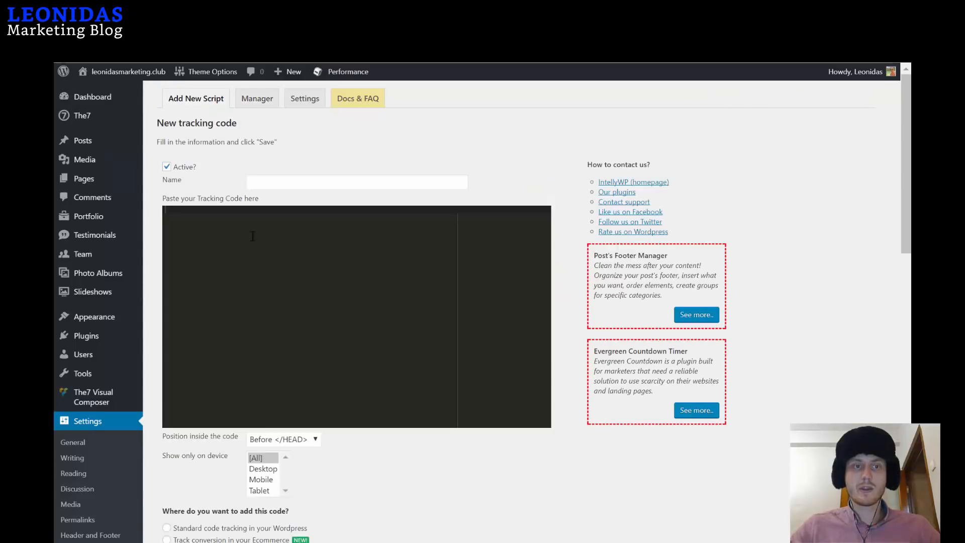
Name the new tracking code 'Adwords' and paste the global site tag snippet.
click(298, 184)
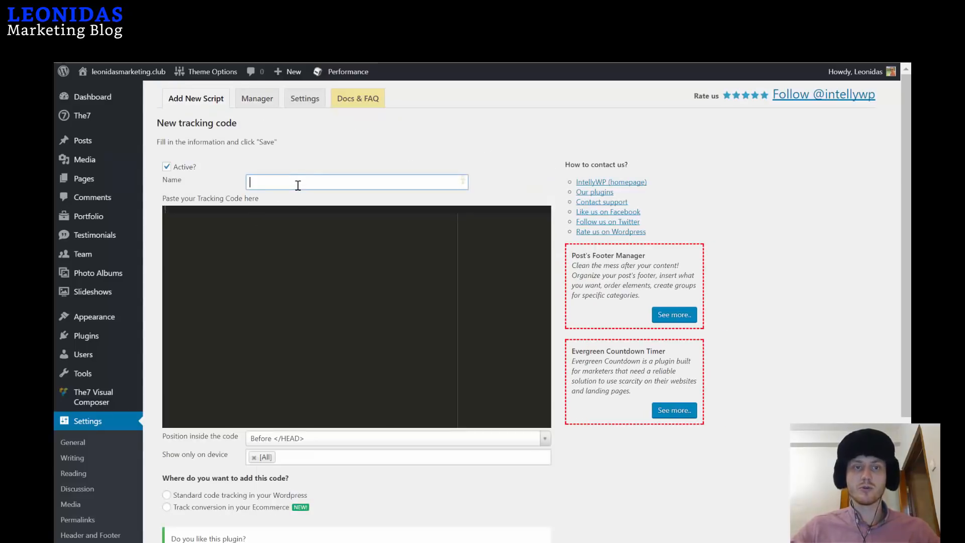
text(ADwords Website Verification)
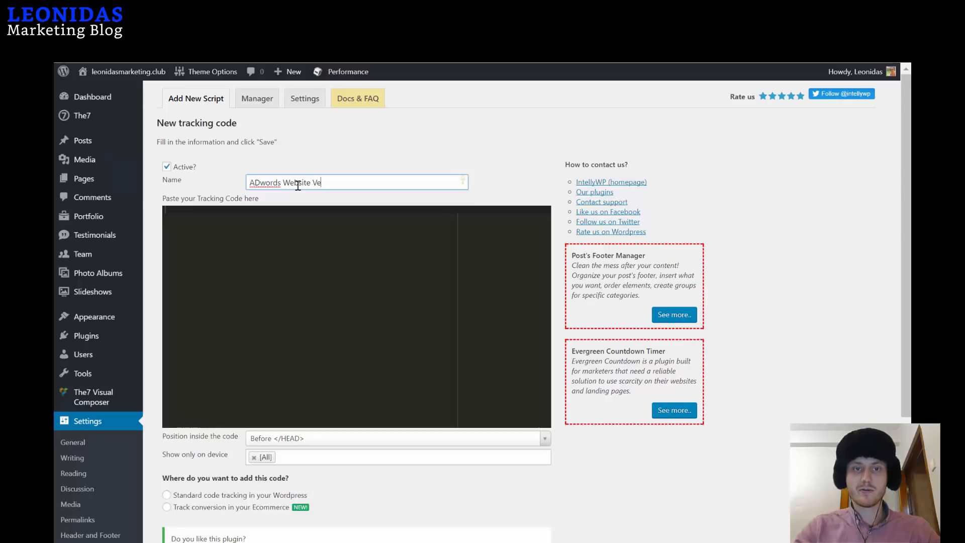
click(259, 184)
key(BackSpace)
text(d)
click(257, 236)
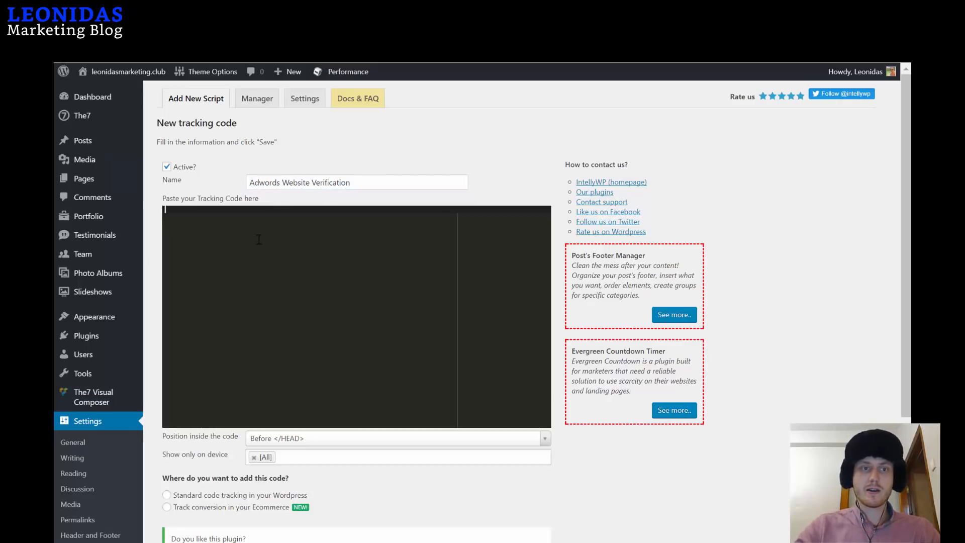
key(ctrl+v)
Place the code before </BODY> as standard tracking across the whole website, and save.
scroll(412, 258, down, 3)
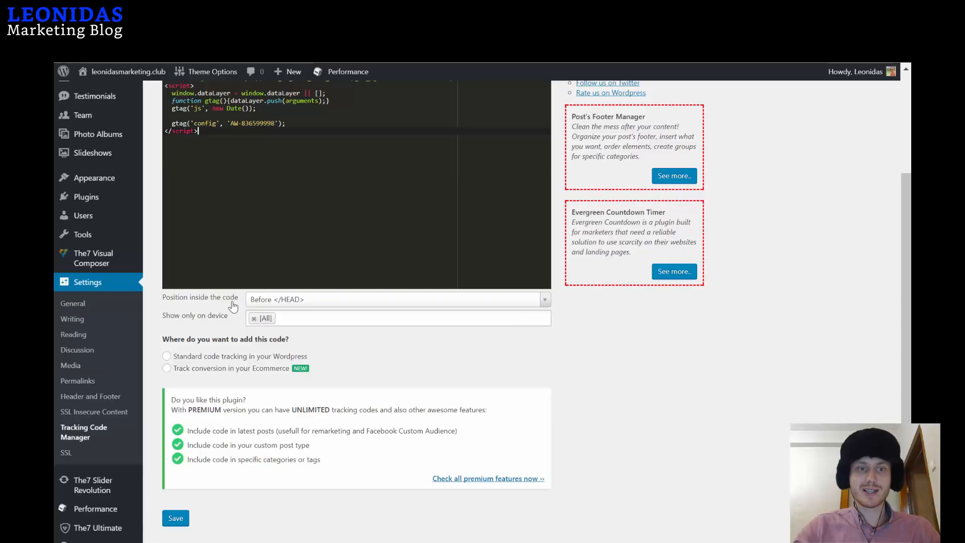
click(545, 302)
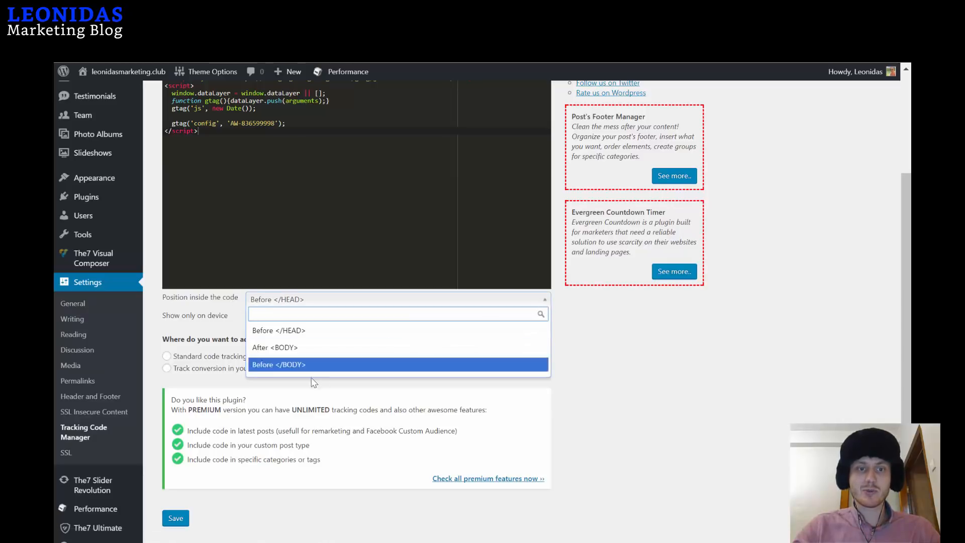
click(283, 370)
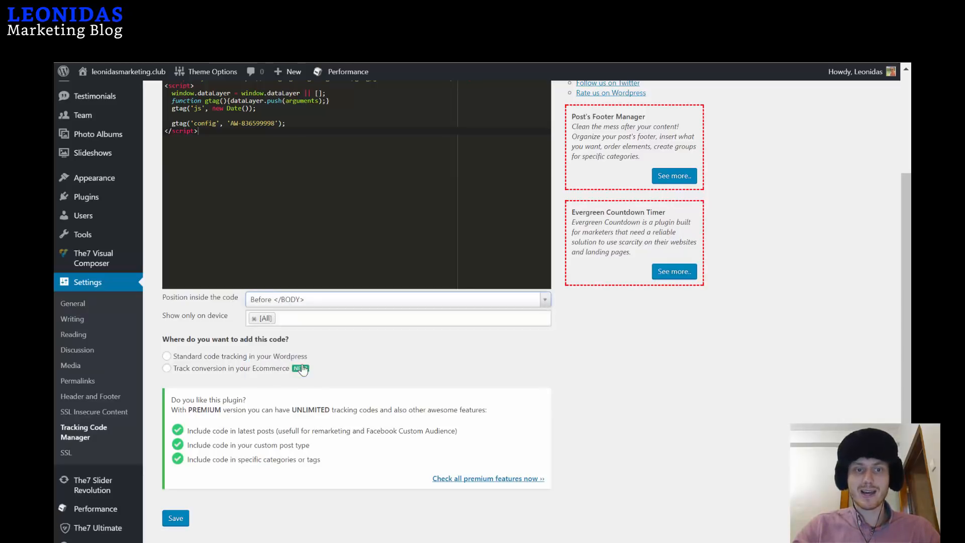
click(238, 358)
scroll(405, 340, down, 1)
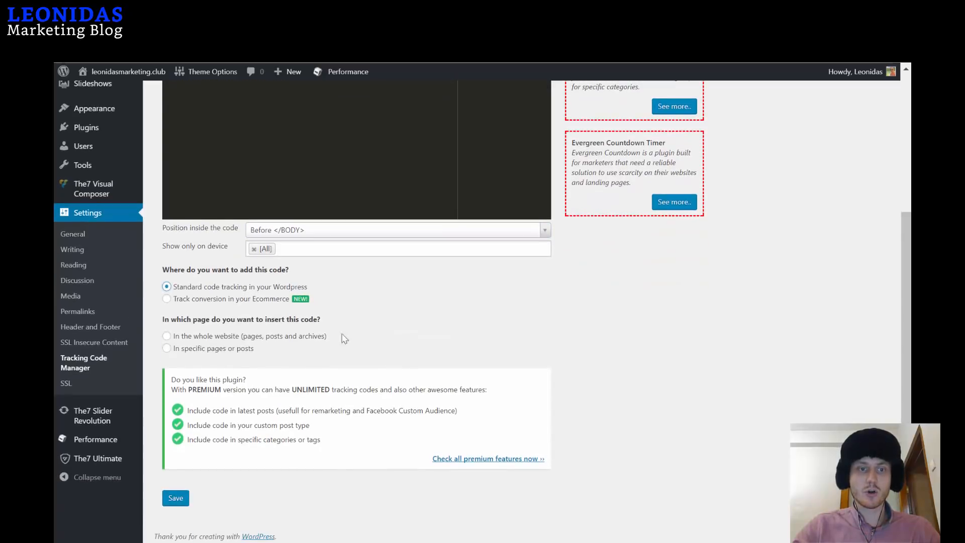
click(236, 340)
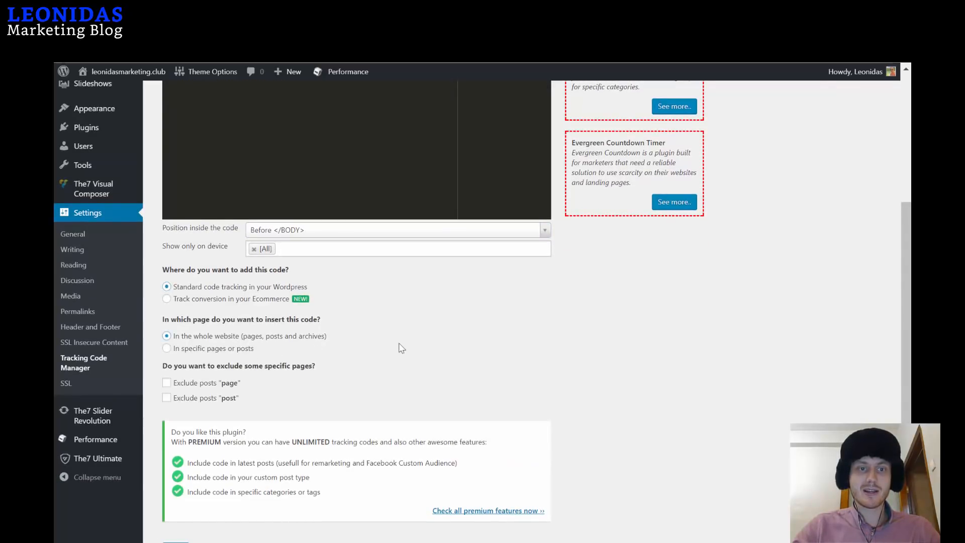
scroll(360, 345, down, 1)
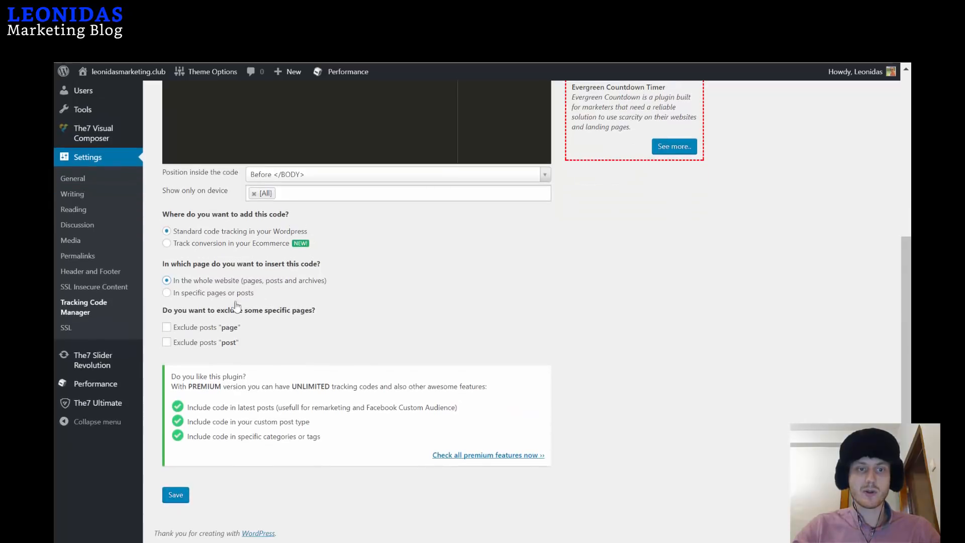
click(176, 496)
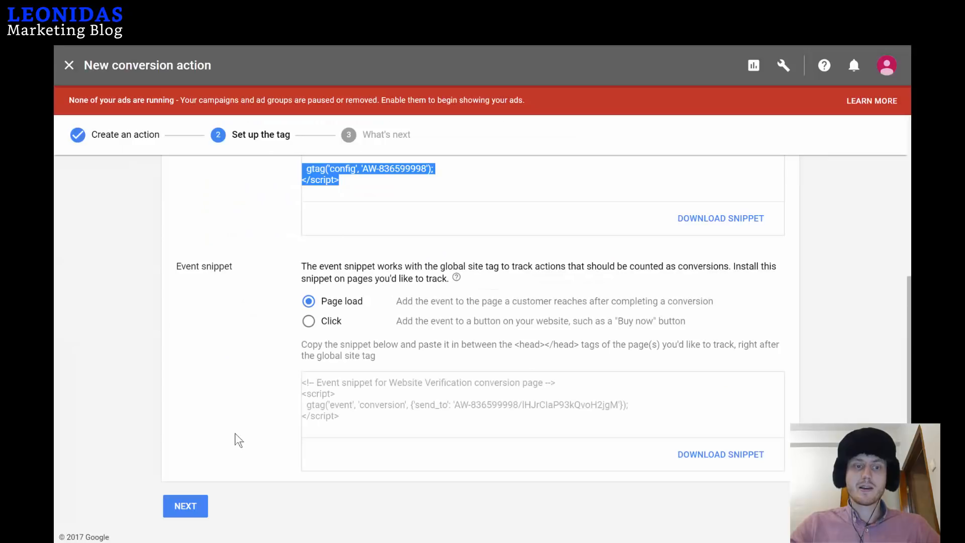
Complete the Website Verification setup steps and return to the Conversion actions list.
click(197, 506)
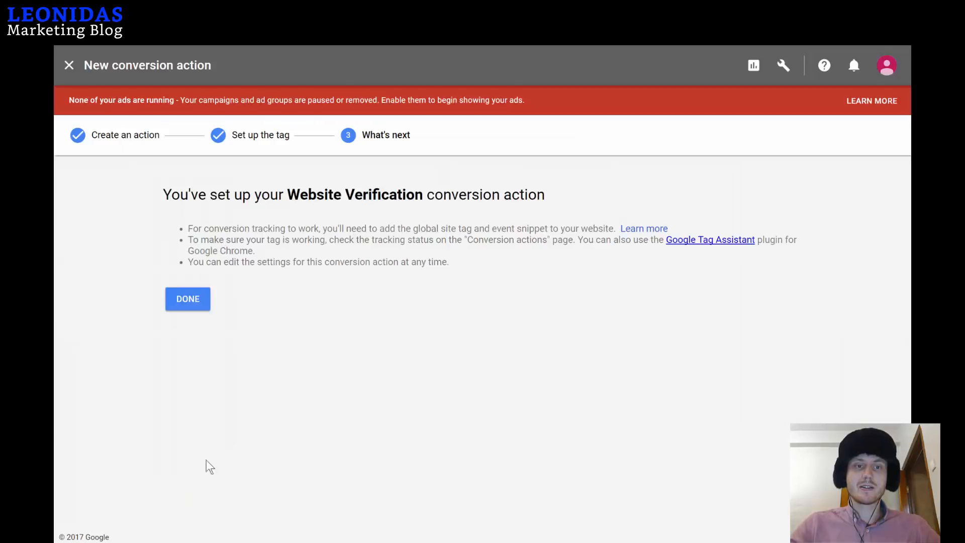
click(193, 303)
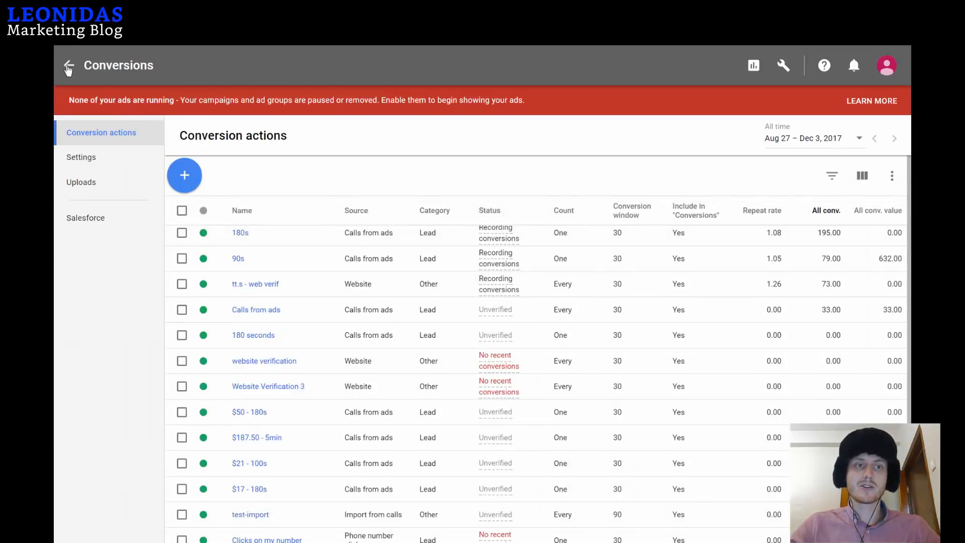
From All campaigns, start a new Search Network campaign with the Leads goal.
click(67, 67)
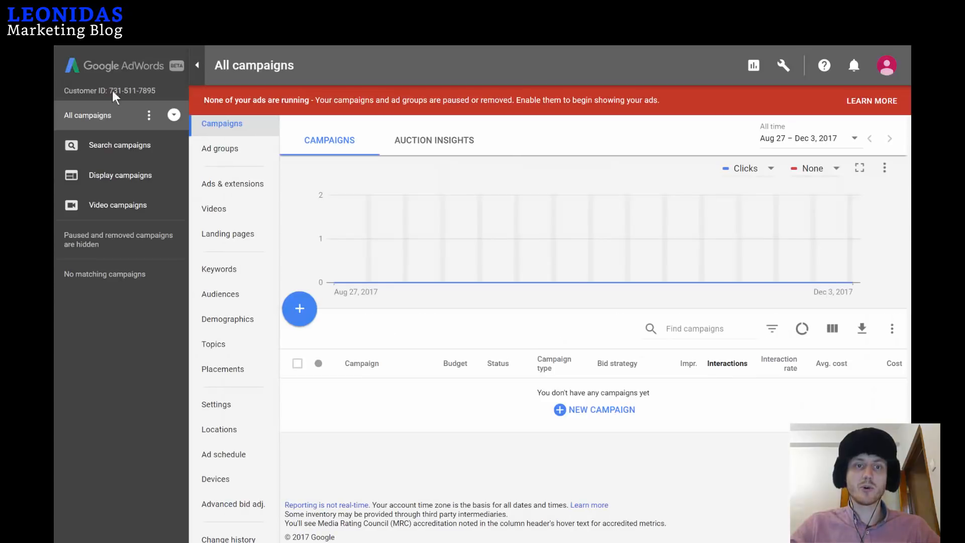
click(297, 310)
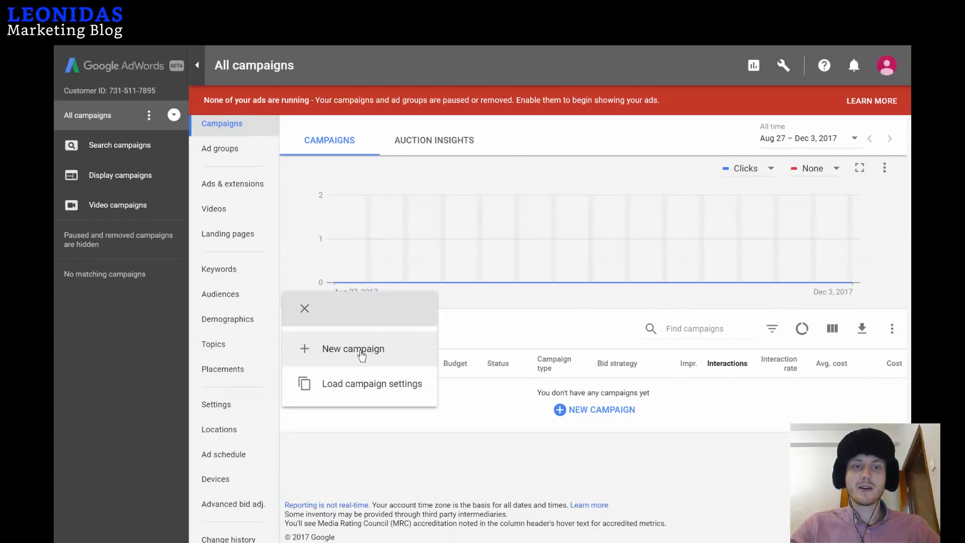
click(361, 354)
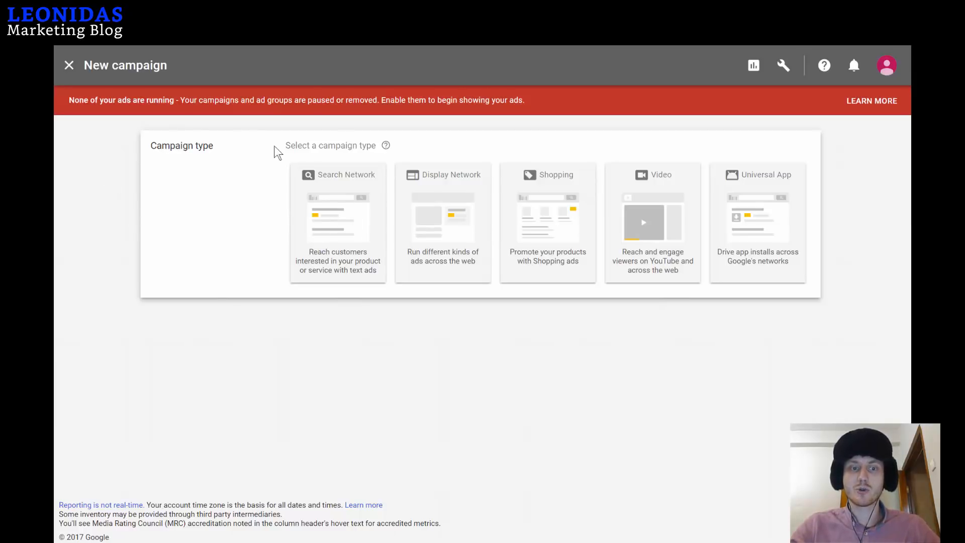
click(345, 221)
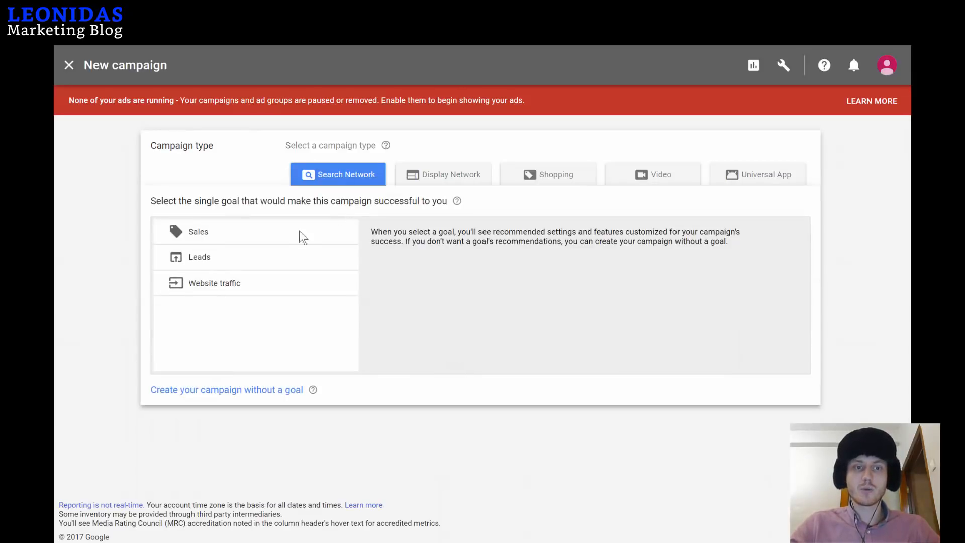
click(199, 262)
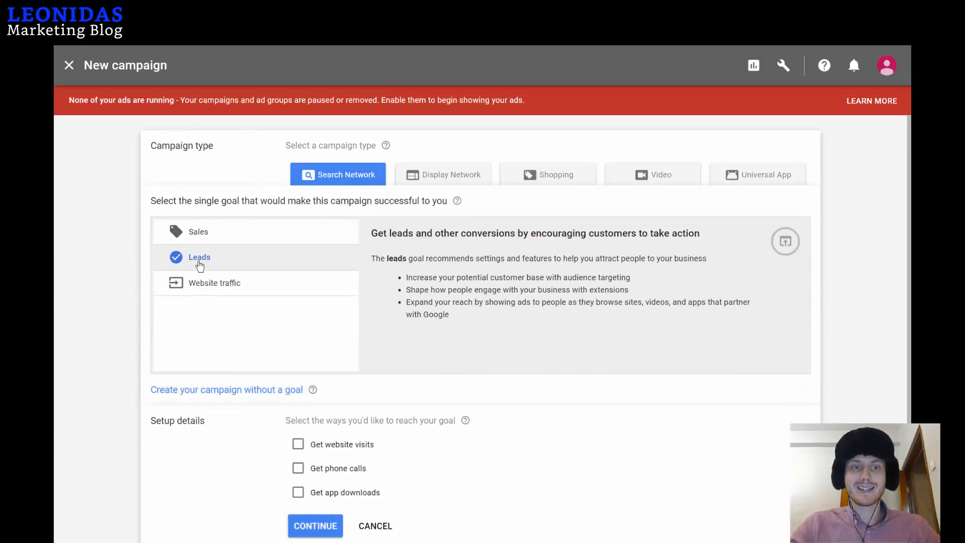
Enable Get phone calls, enter the business phone number, and continue to settings.
scroll(322, 322, down, 2)
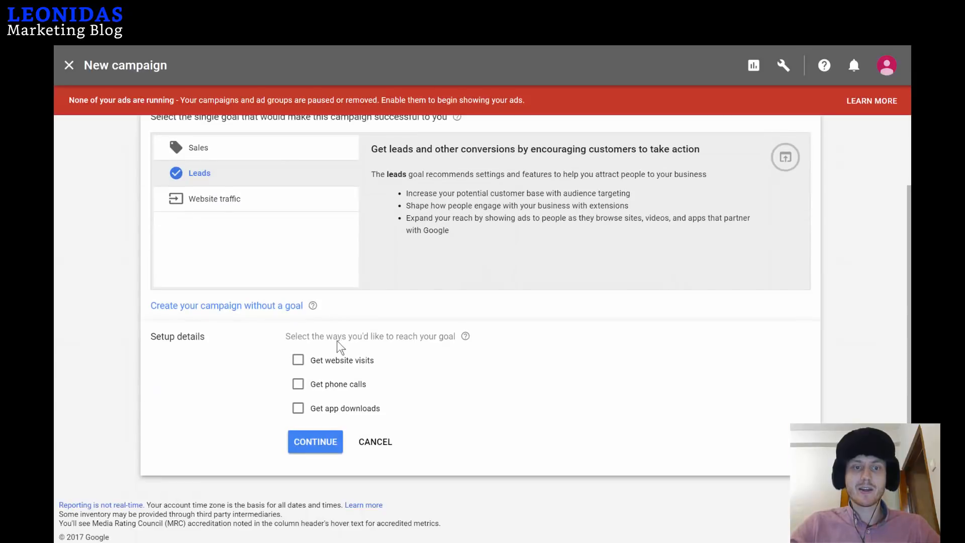
click(299, 384)
click(449, 410)
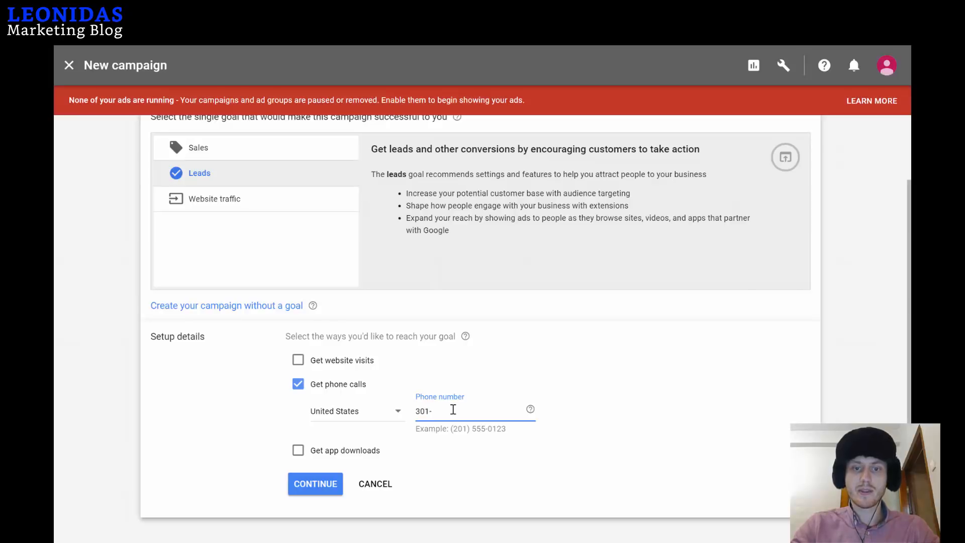
text(301-555-0123)
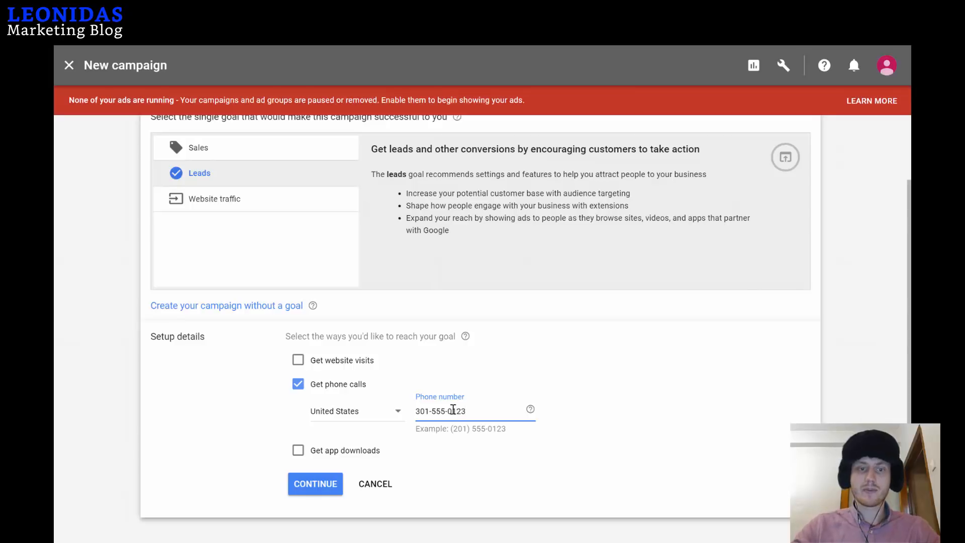
click(316, 484)
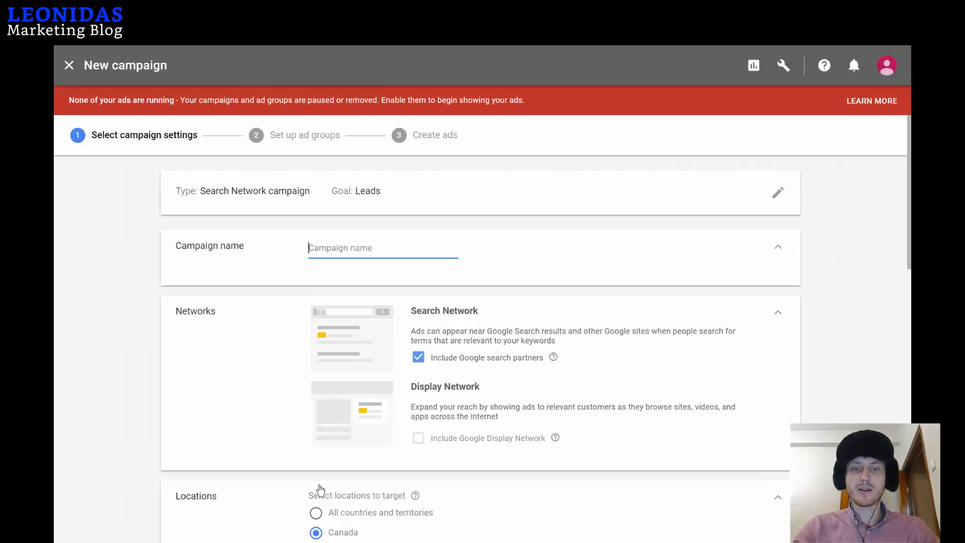
Name the campaign 'Divorce Lawyers' and exclude Google search partners.
text(Div)
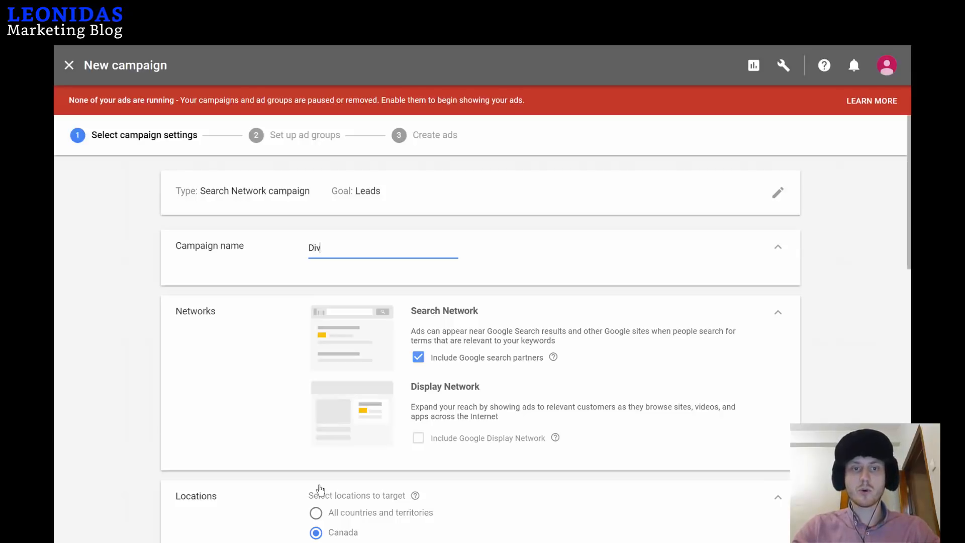
text(orce Lawyers)
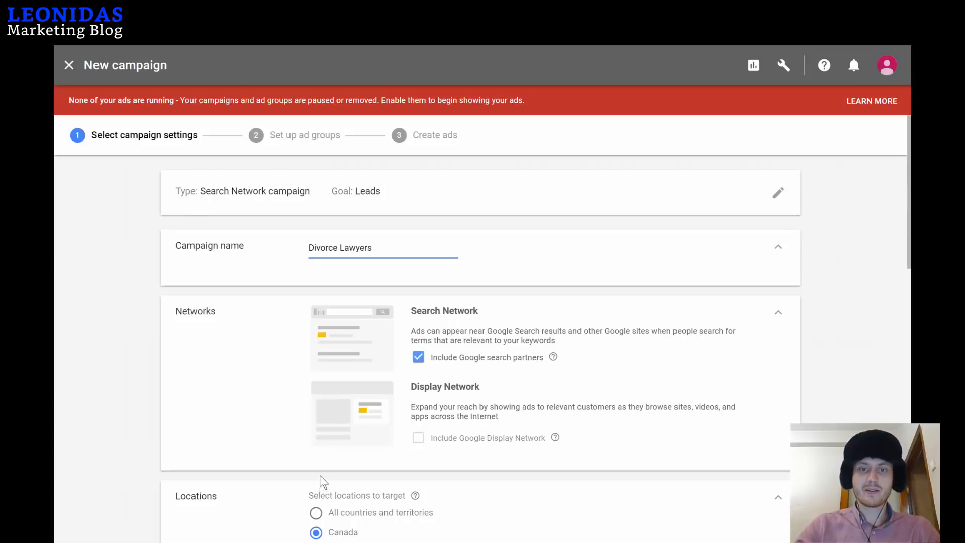
scroll(320, 478, down, 2)
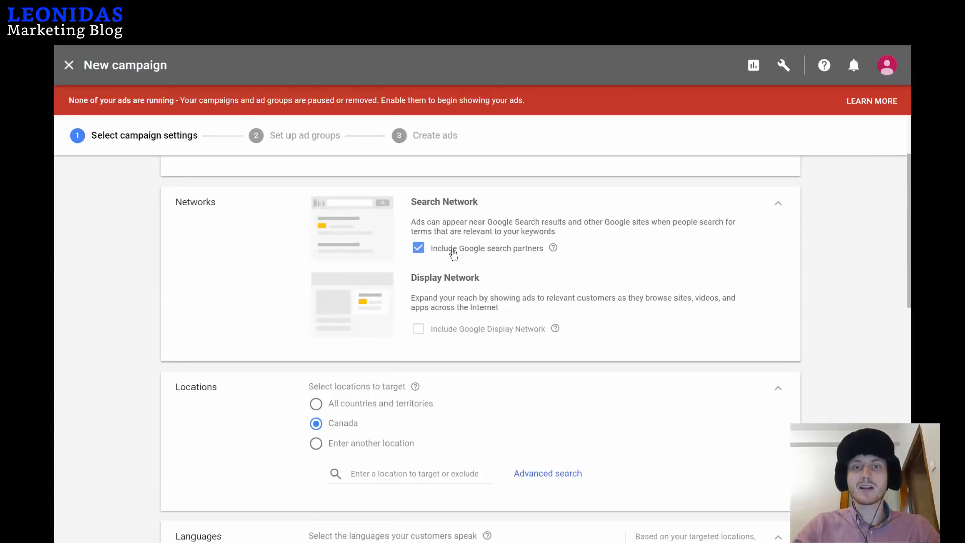
click(421, 249)
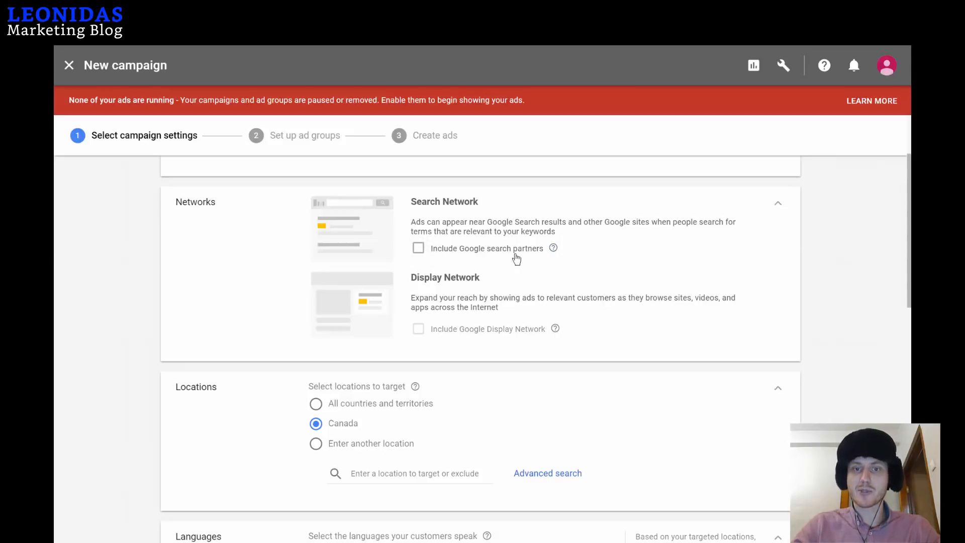
Target the Manhattan, Bronx and Queens boroughs of New York as campaign locations.
scroll(521, 313, down, 2)
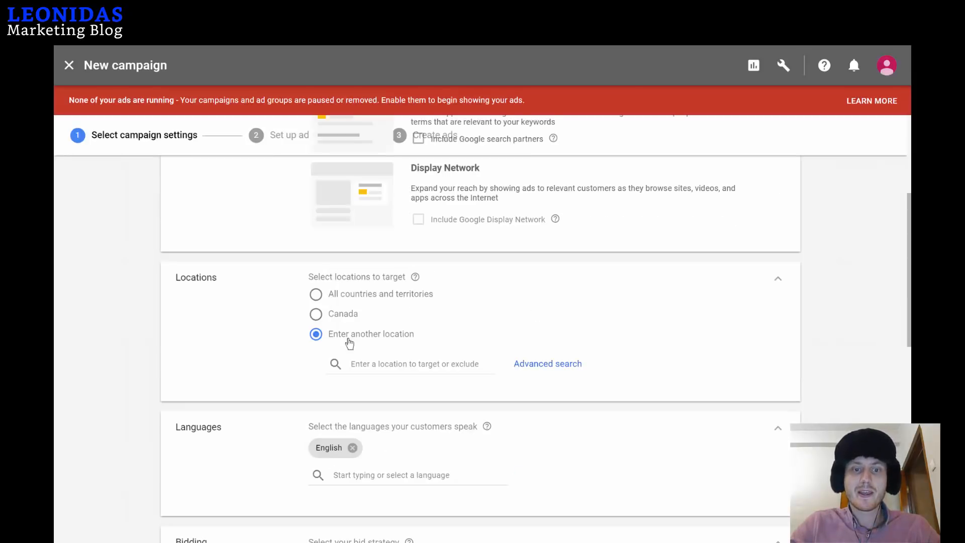
click(419, 364)
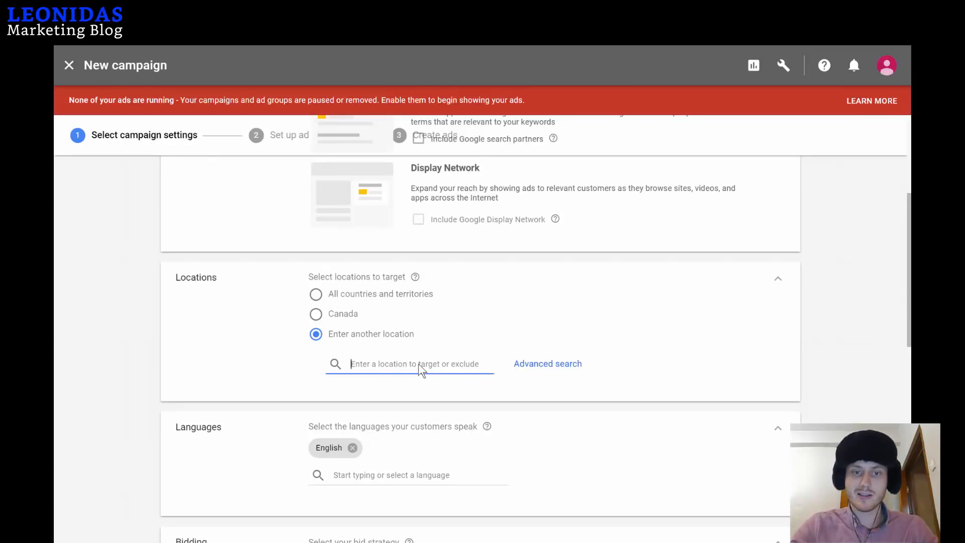
text(manhattan)
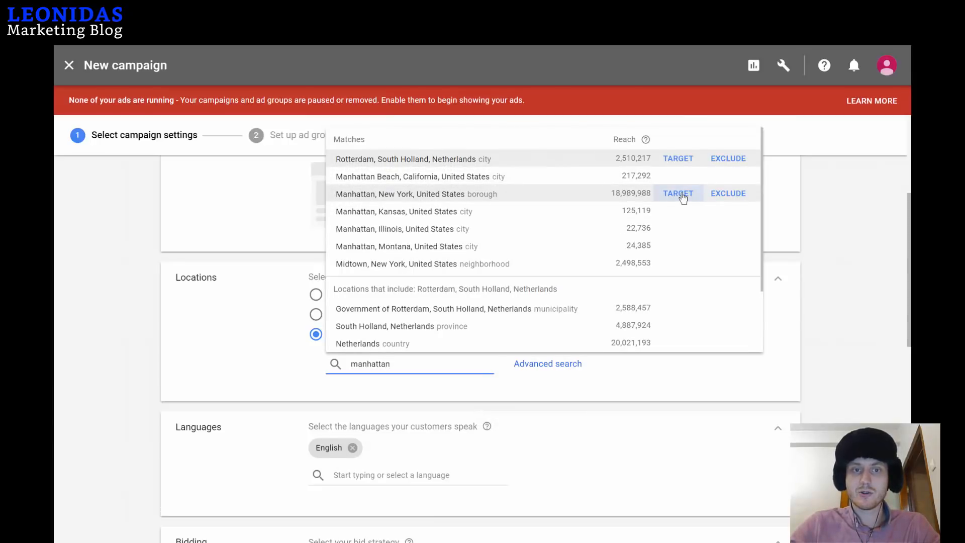
click(679, 193)
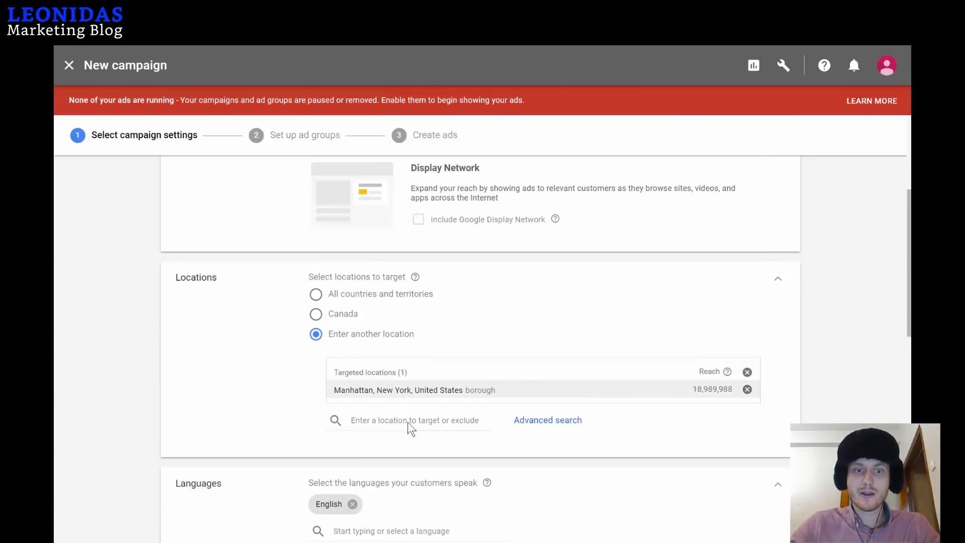
text(bronx)
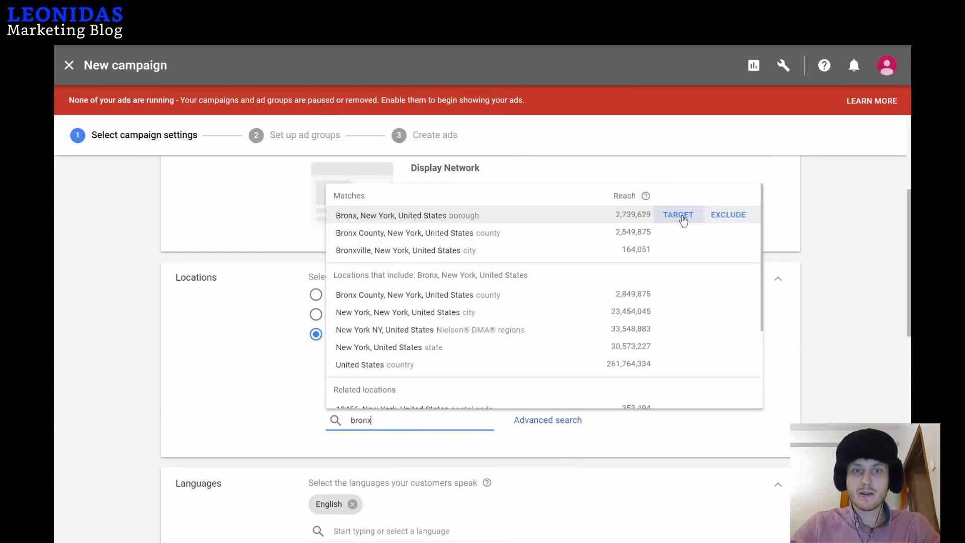
click(684, 221)
click(390, 440)
text(q)
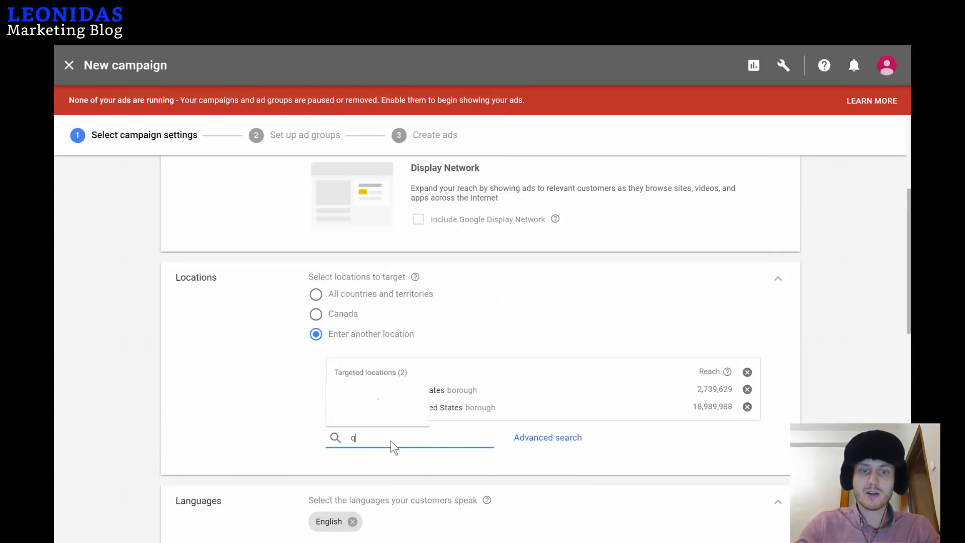
text(ueens)
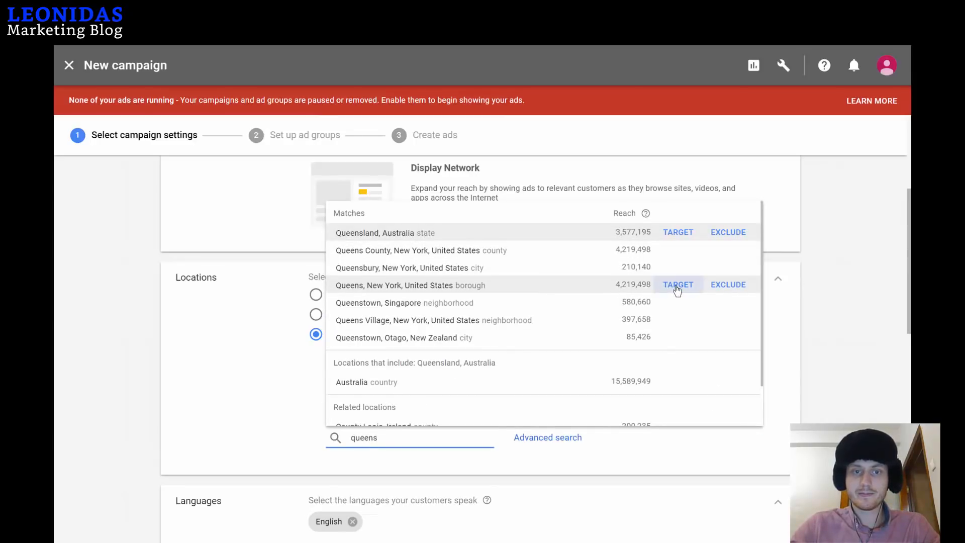
click(677, 285)
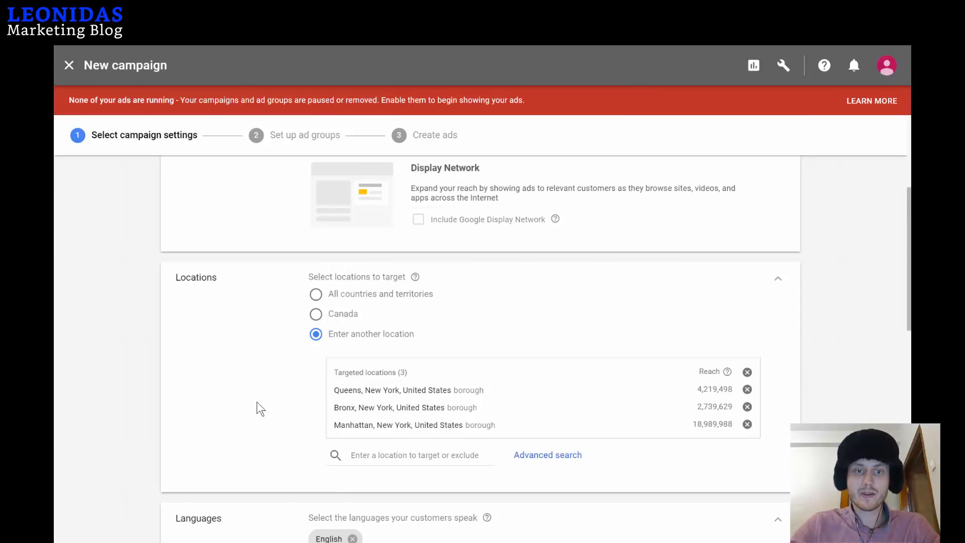
scroll(299, 342, down, 4)
scroll(395, 201, up, 2)
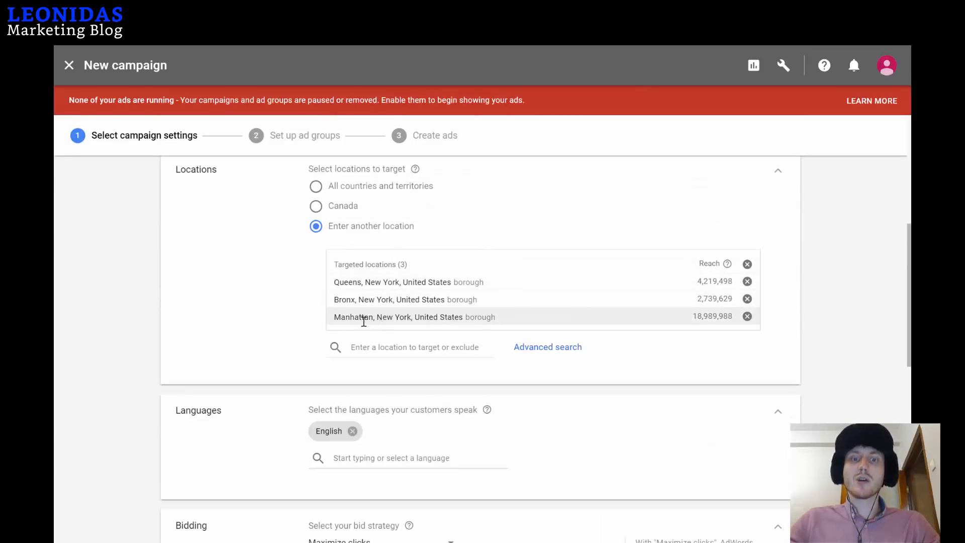
Change the bid strategy to Manual CPC, keeping Enhanced CPC checked.
scroll(364, 321, down, 2)
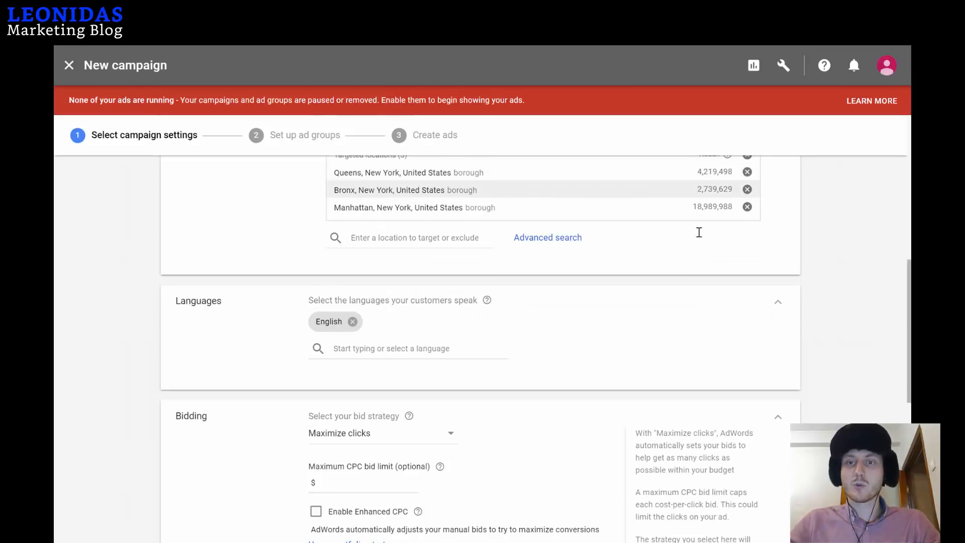
scroll(228, 280, down, 2)
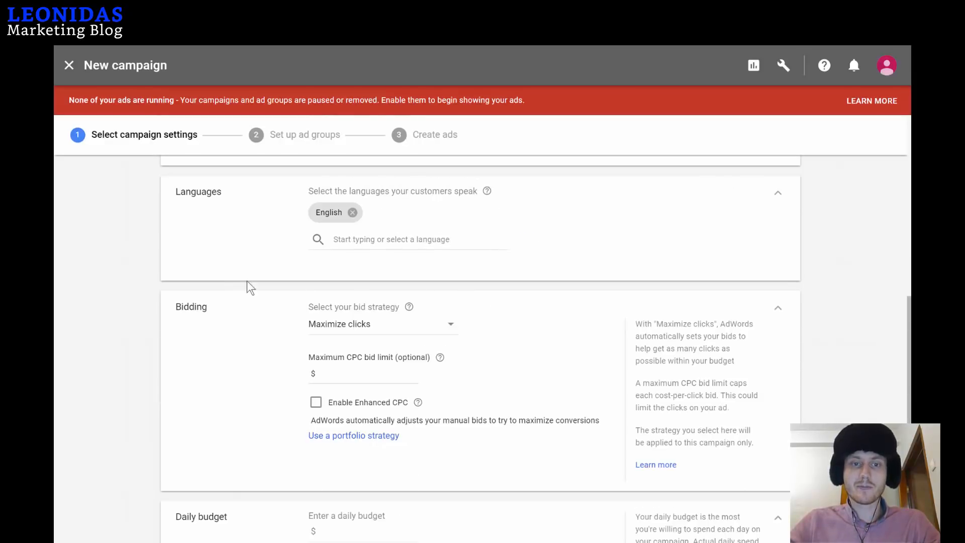
click(437, 330)
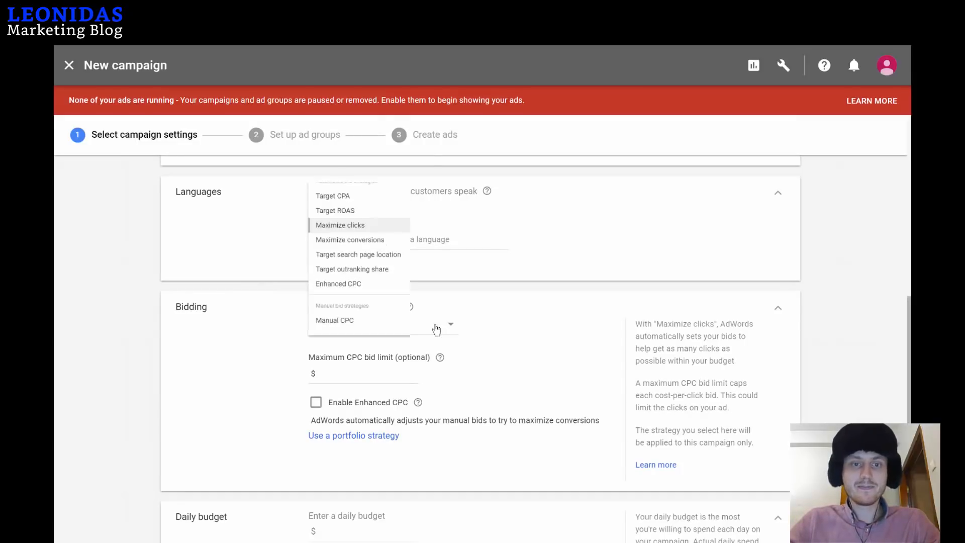
click(359, 322)
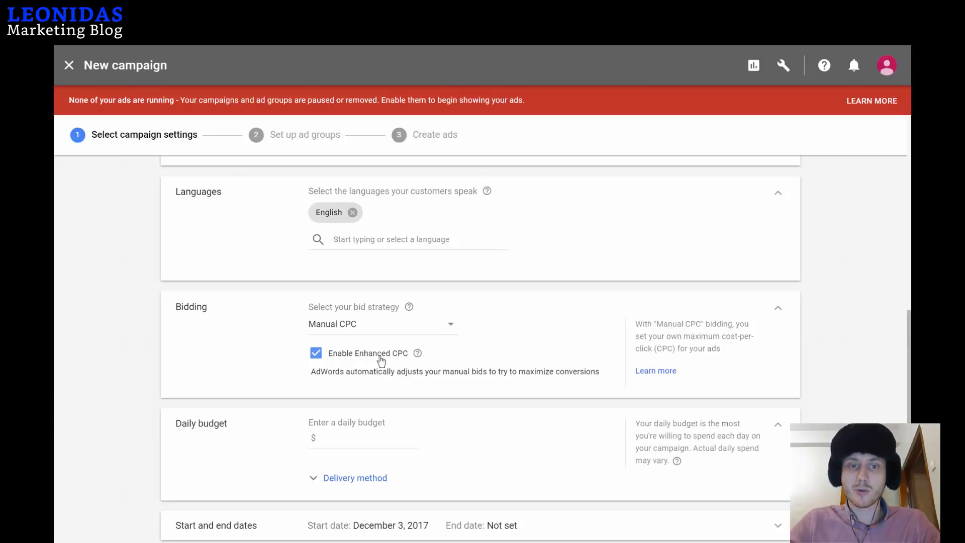
scroll(424, 323, down, 2)
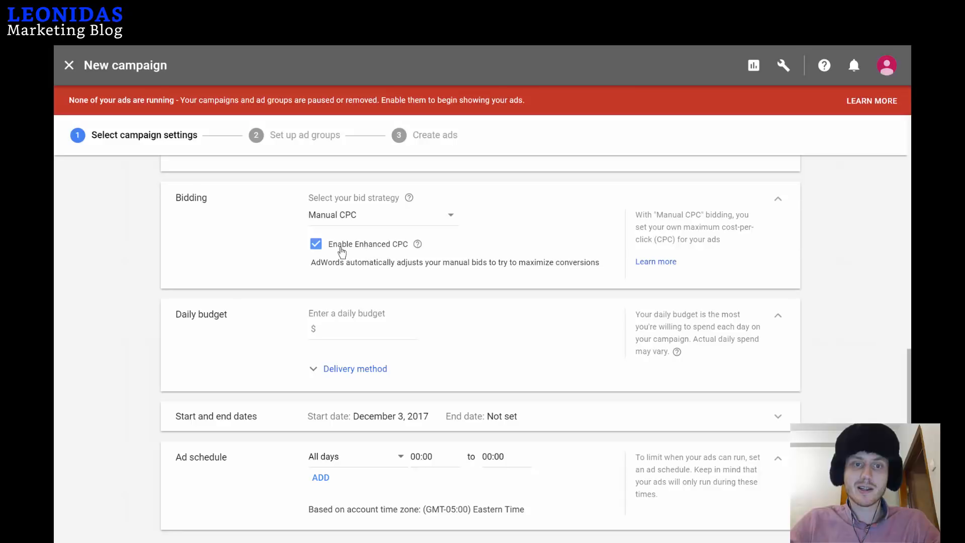
scroll(354, 309, down, 2)
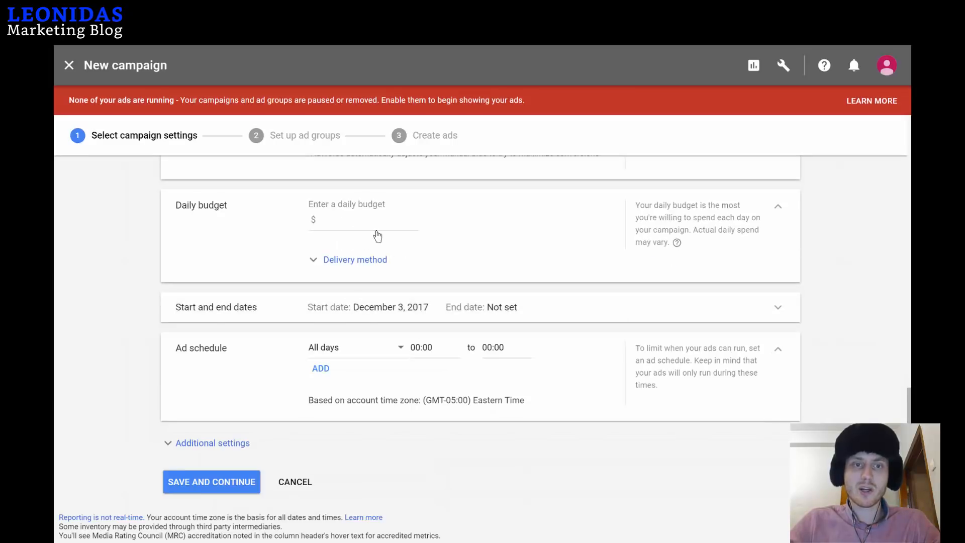
scroll(377, 236, up, 2)
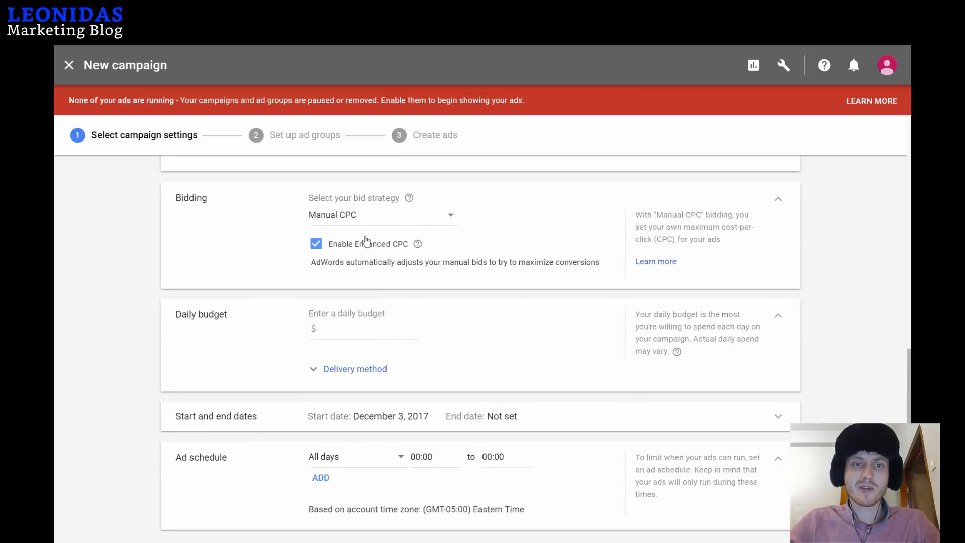
Set a $25 daily budget and an ad schedule of Mondays–Fridays, 09:00–17:00.
click(350, 327)
text(25)
scroll(350, 327, down, 2)
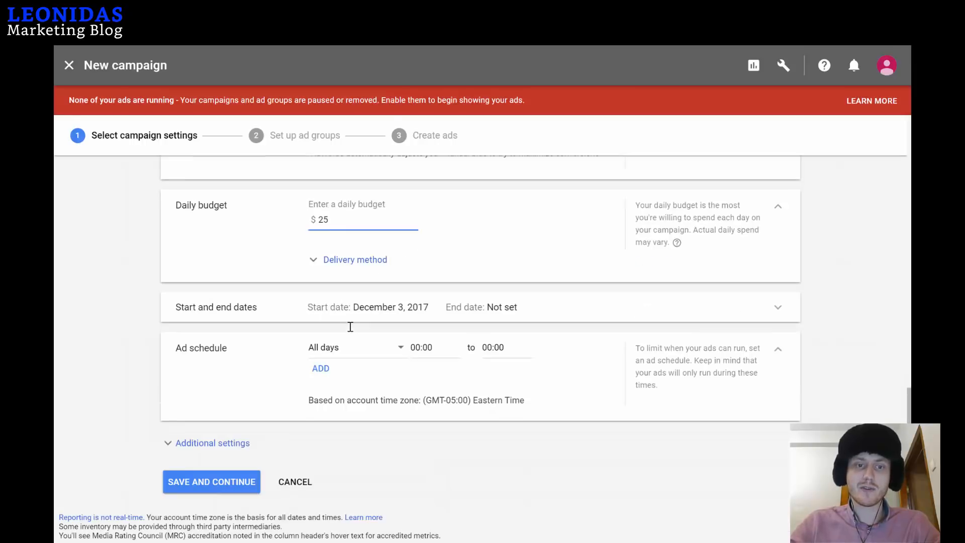
click(351, 354)
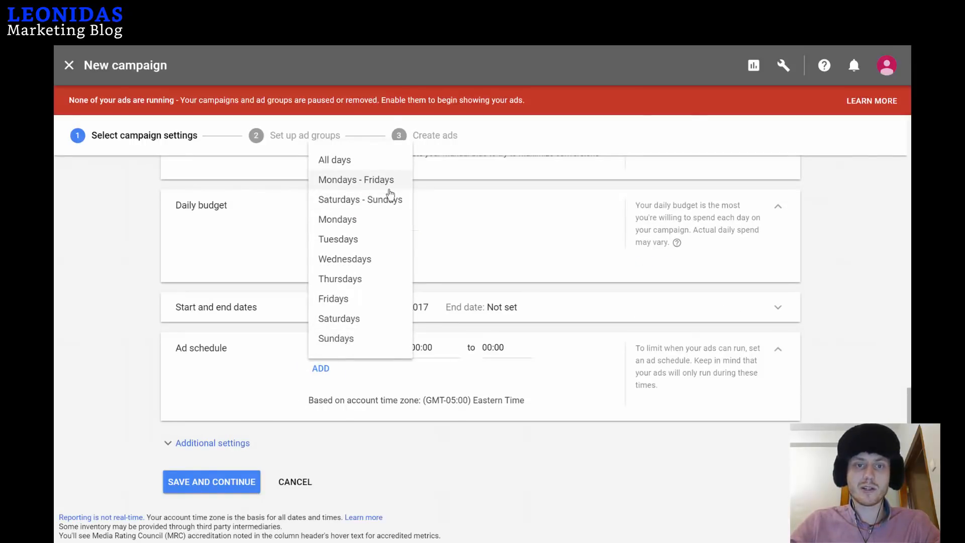
click(390, 188)
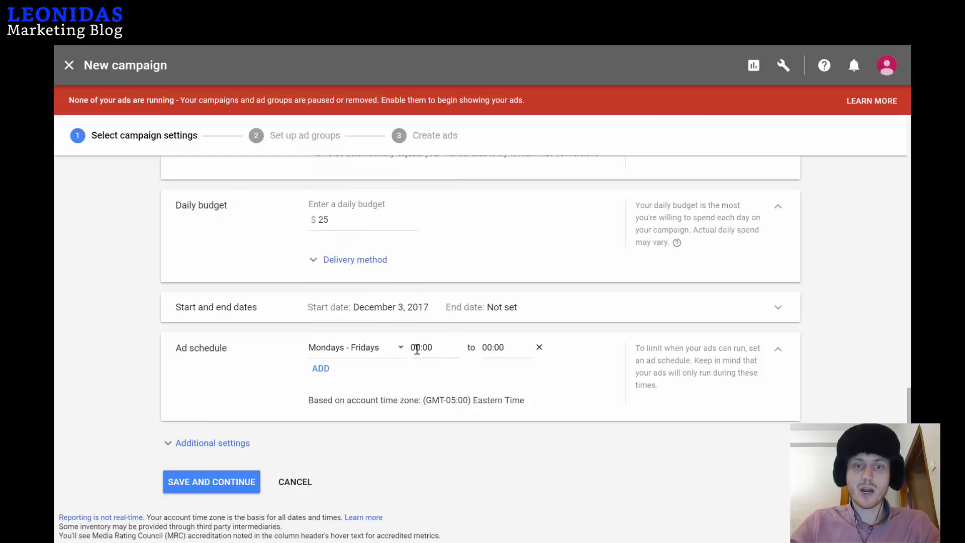
click(423, 350)
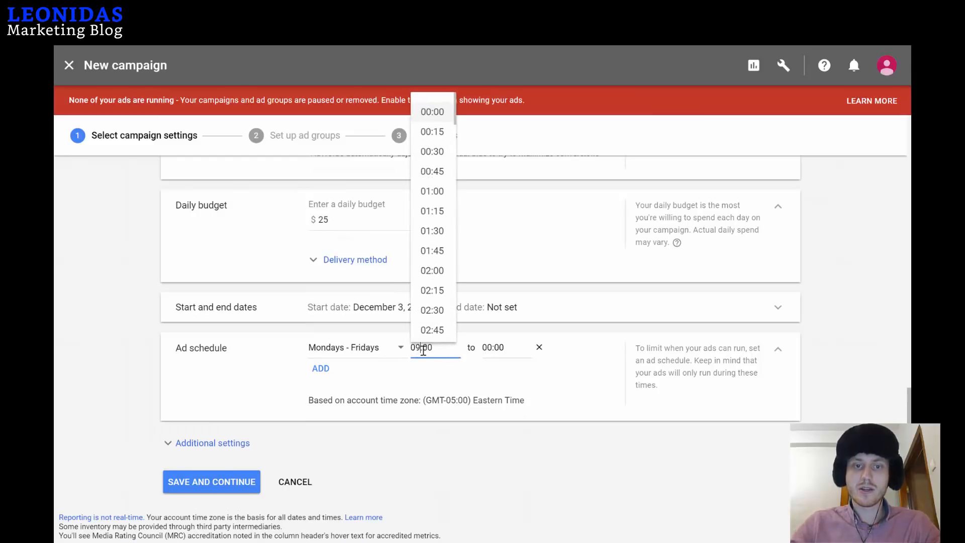
key(BackSpace)
text(9)
double_click(487, 348)
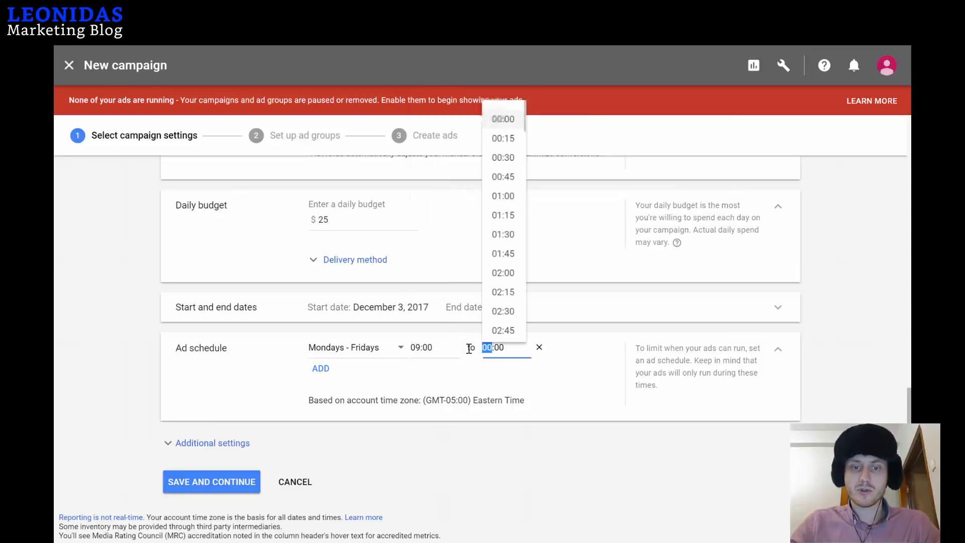
text(17)
click(541, 367)
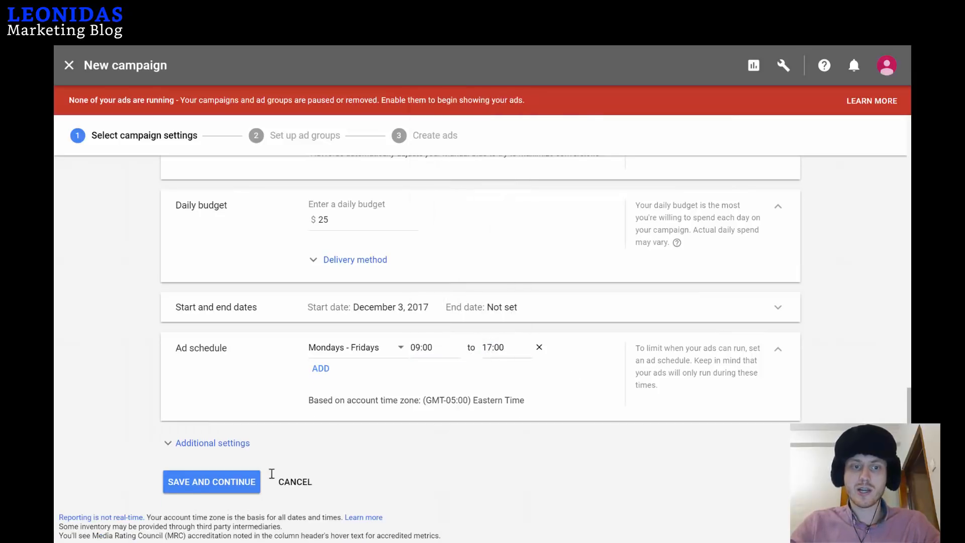
Target only people in the targeted locations and save the campaign settings.
click(241, 442)
scroll(214, 405, down, 2)
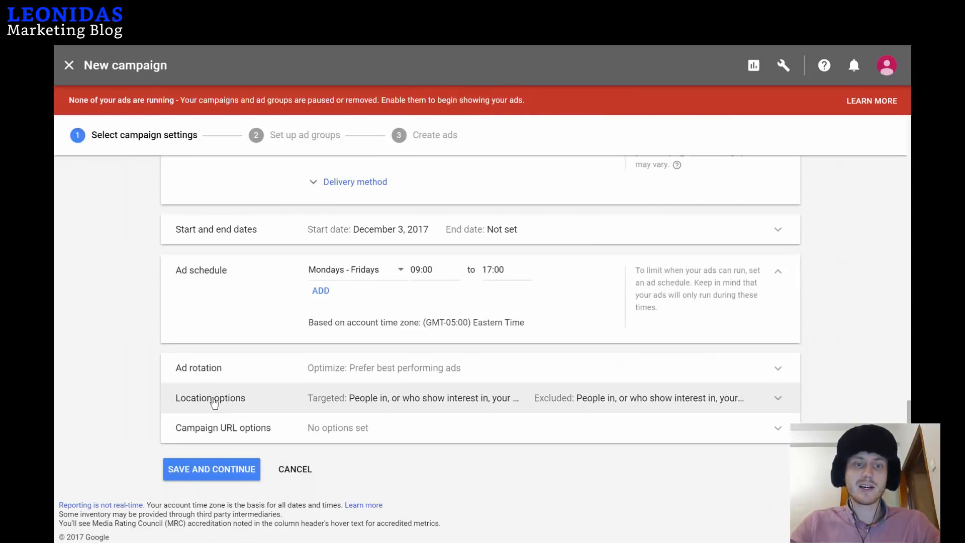
click(449, 408)
scroll(402, 407, down, 3)
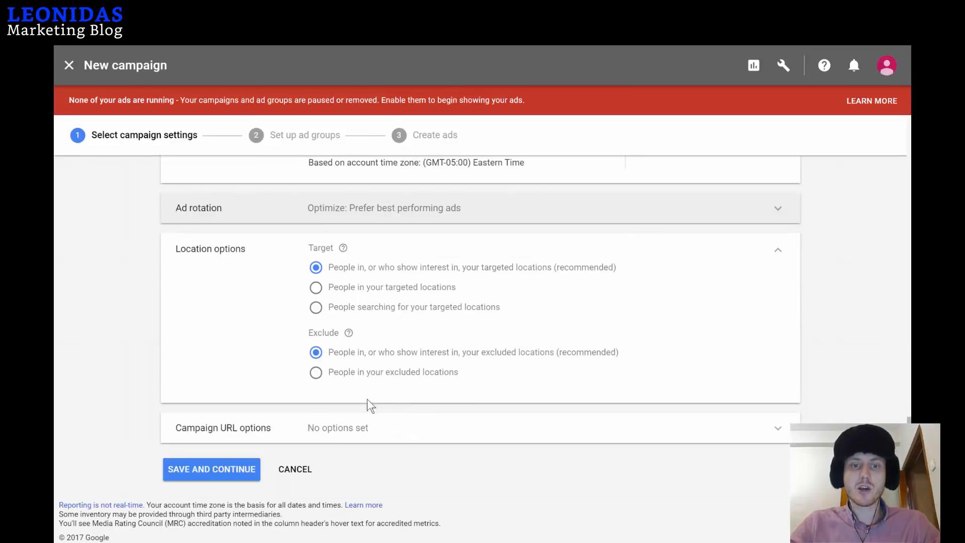
click(411, 294)
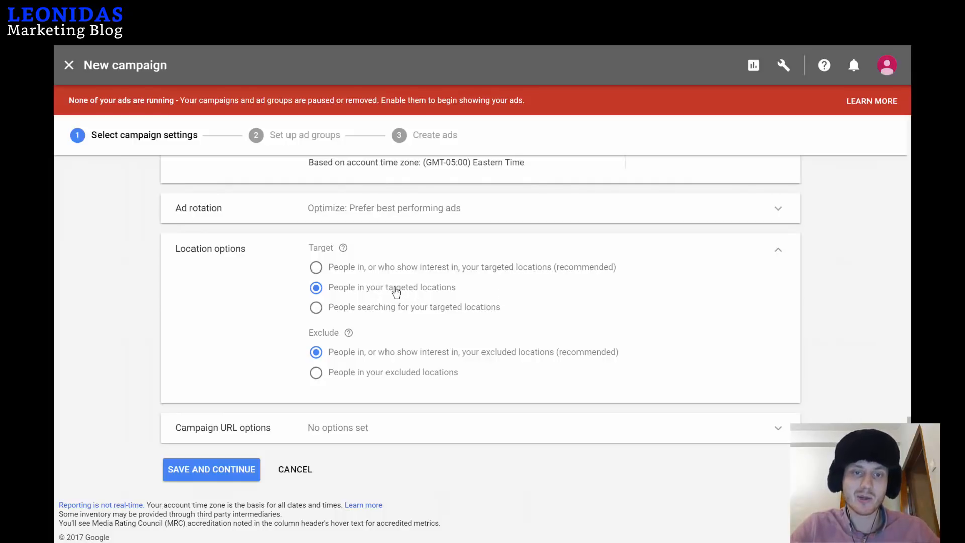
click(217, 473)
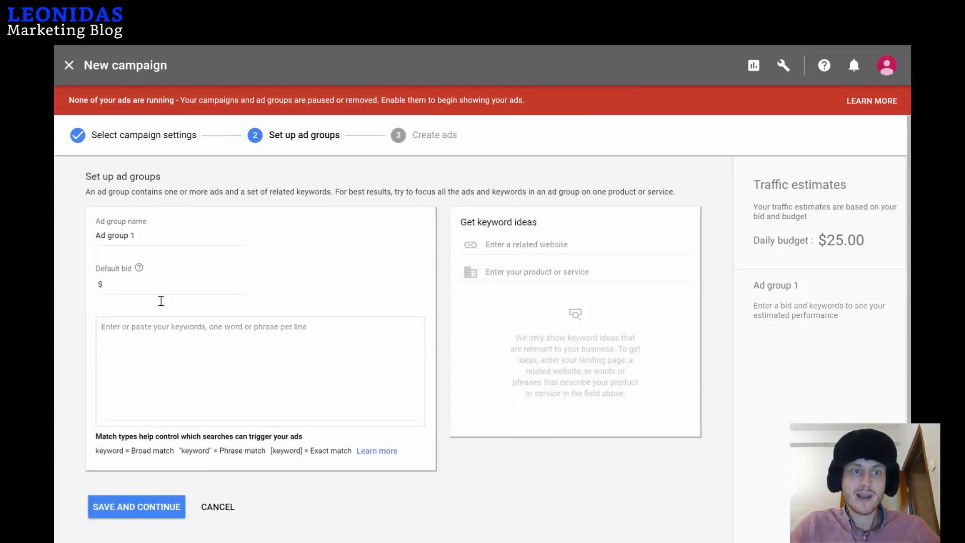
Rename the ad group to 'Divorce Lawyers'.
click(160, 236)
key(ctrl+a)
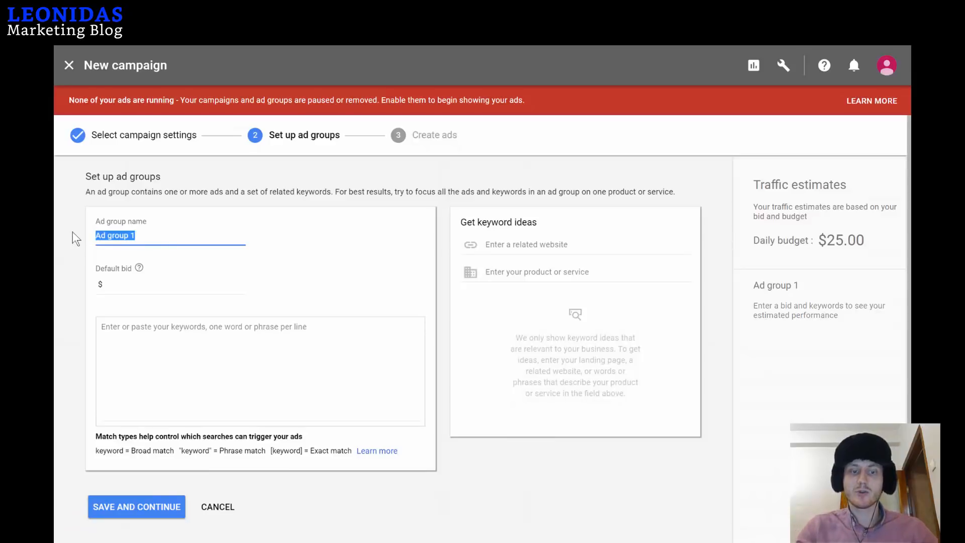
text(Dihital)
key(BackSpace)
key(BackSpace)
key(BackSpace)
key(BackSpace)
key(BackSpace)
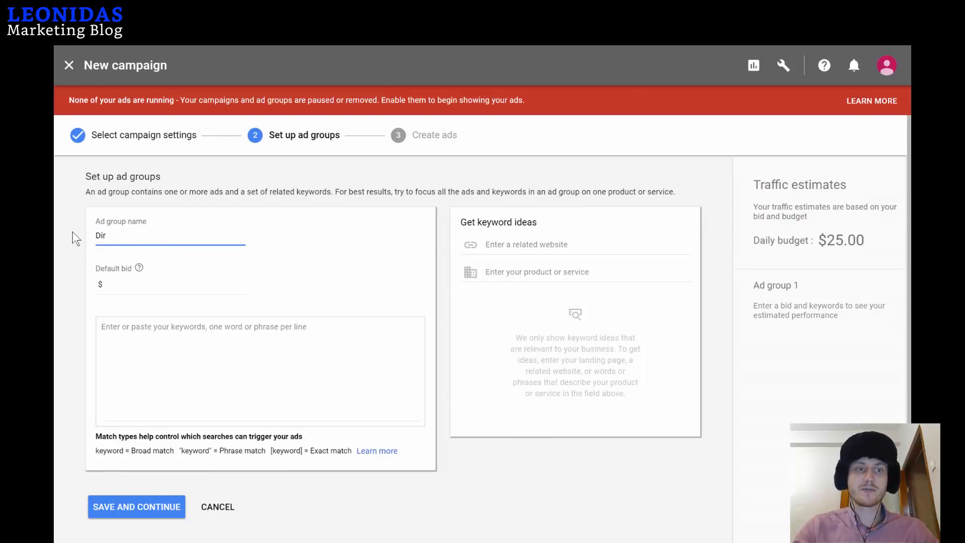
text(vorce Lawyers)
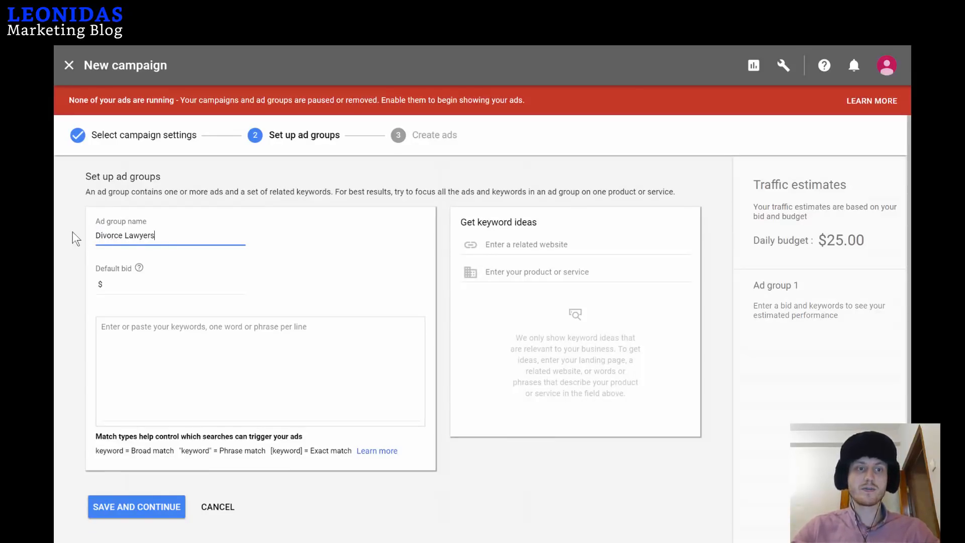
click(135, 283)
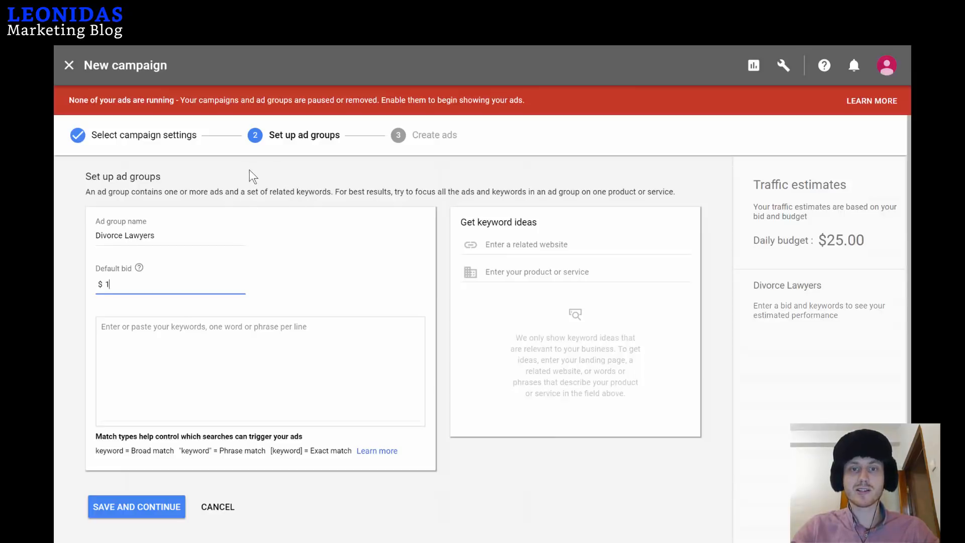
Enter the keywords +divorce lawyer, +prenuptial lawyer and +child custody lawyer.
click(165, 360)
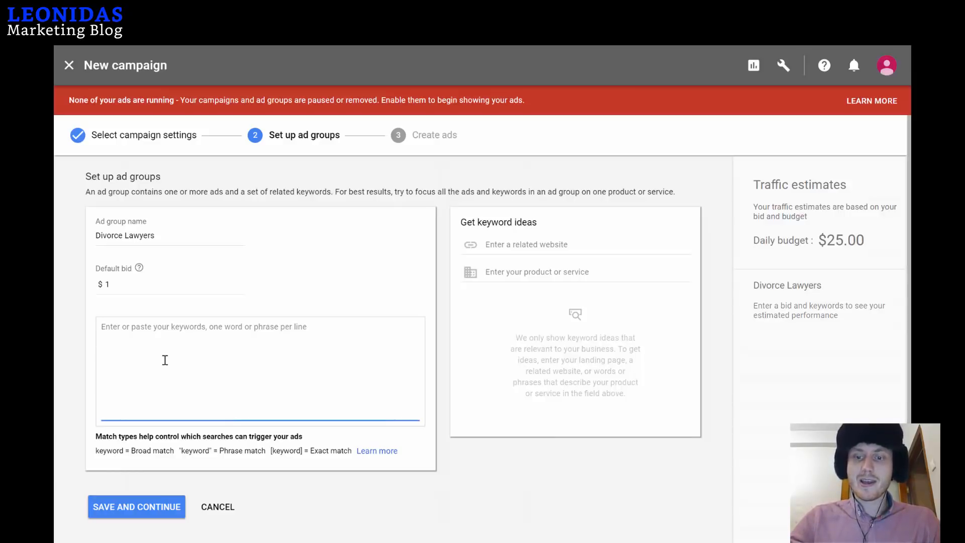
text(+)
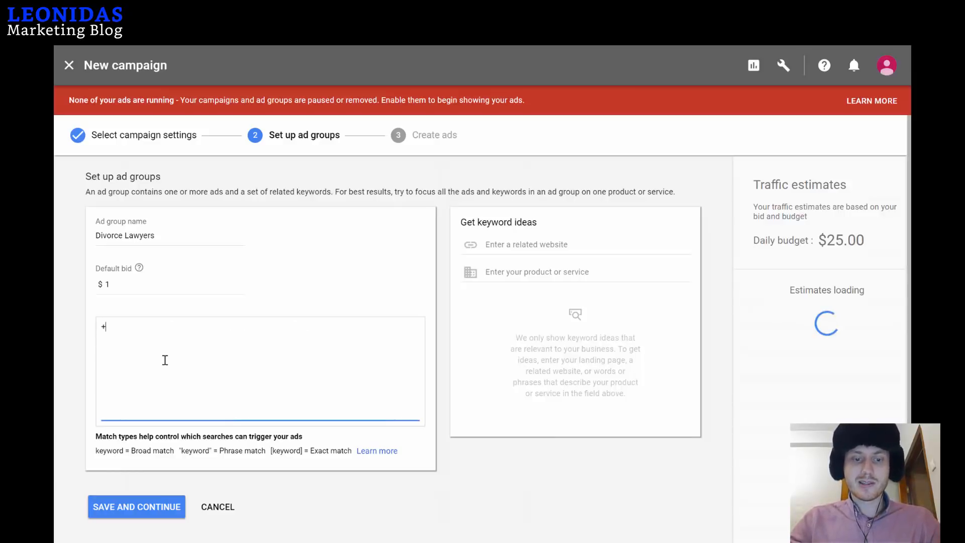
text(divorce lawy)
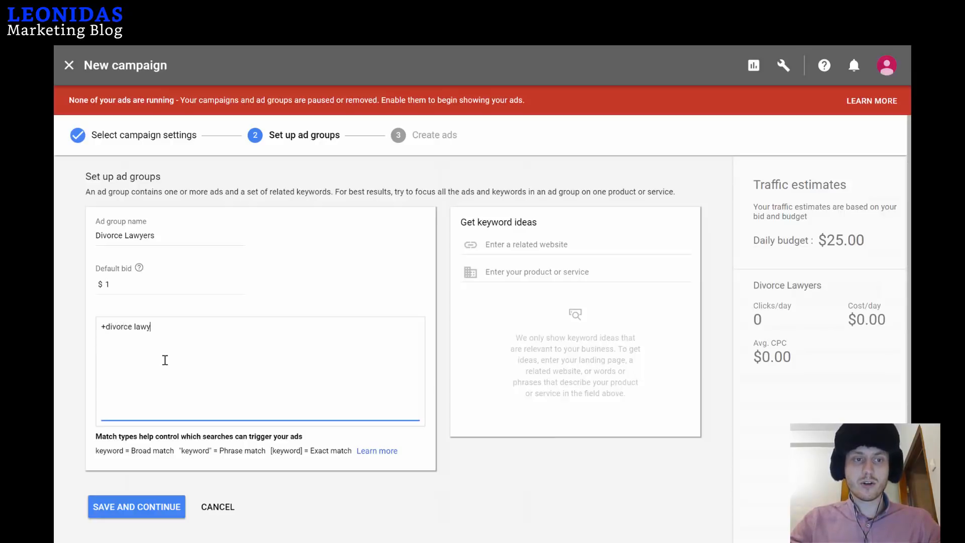
text(ewr)
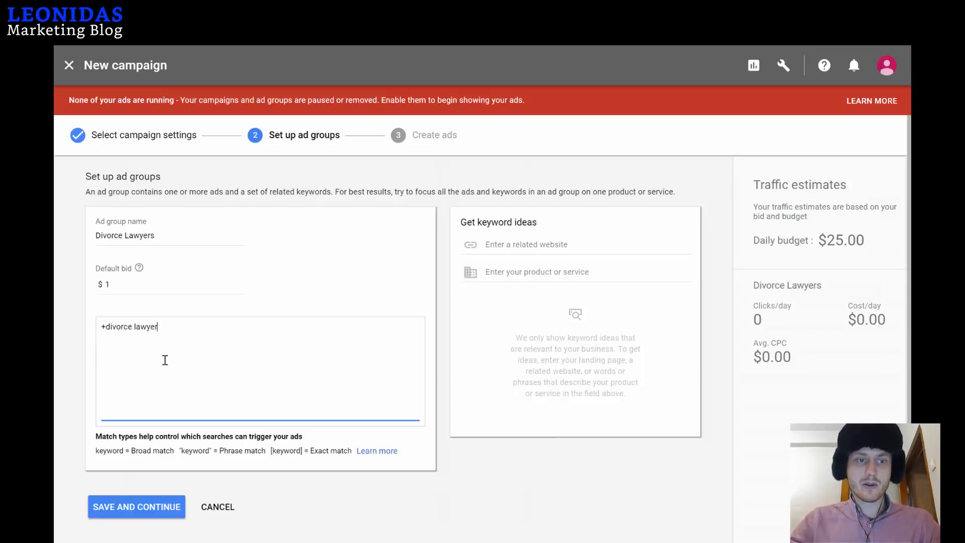
text(+prenuptual)
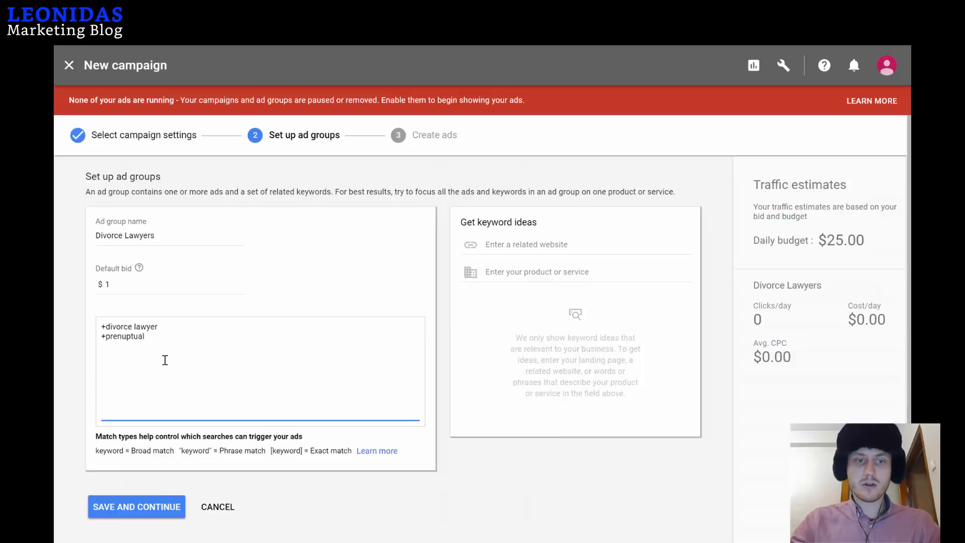
text( lawyer)
right_click(136, 335)
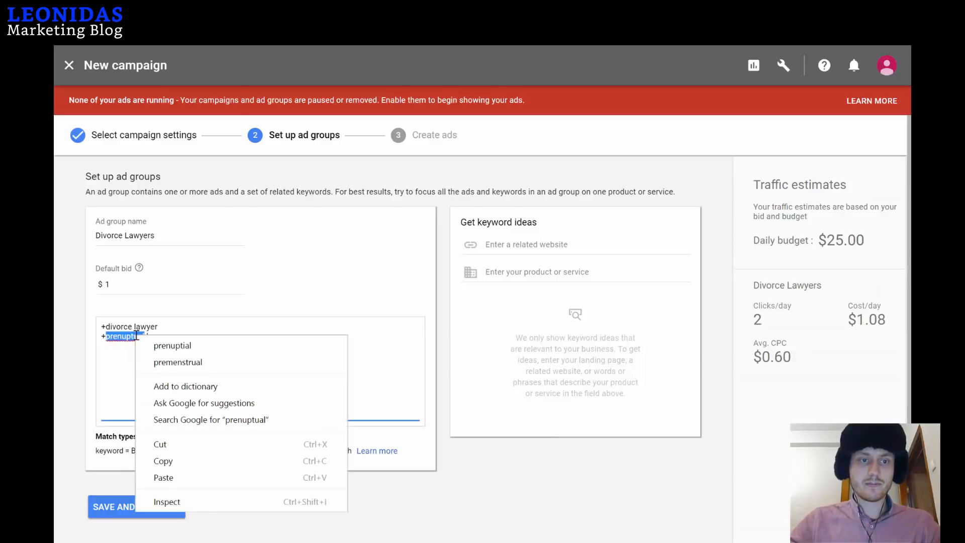
click(172, 346)
key(Return)
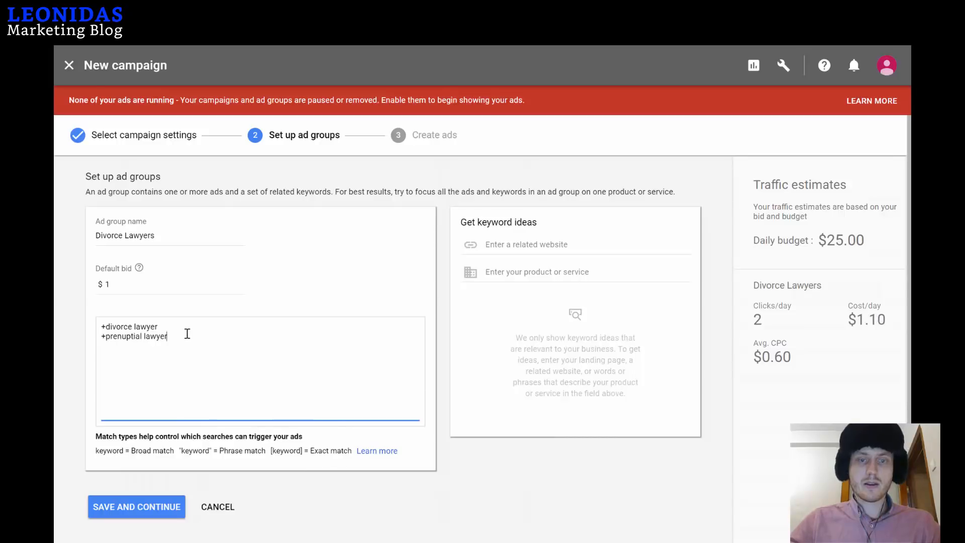
text(+)
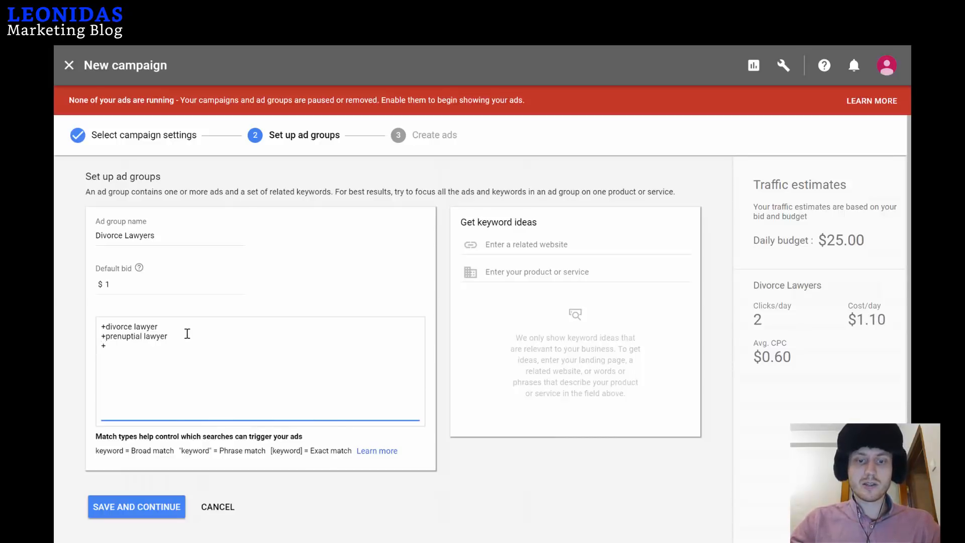
text(child cuto)
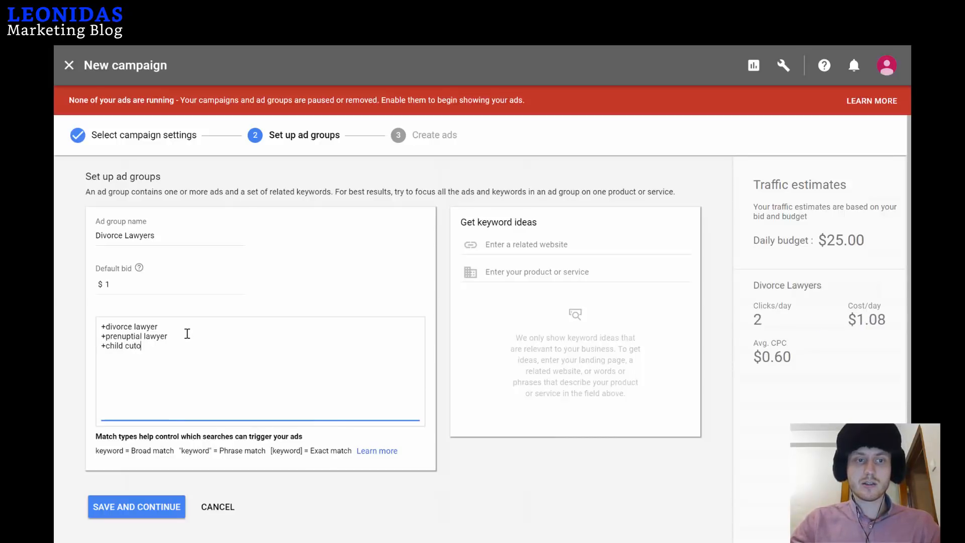
text(stry)
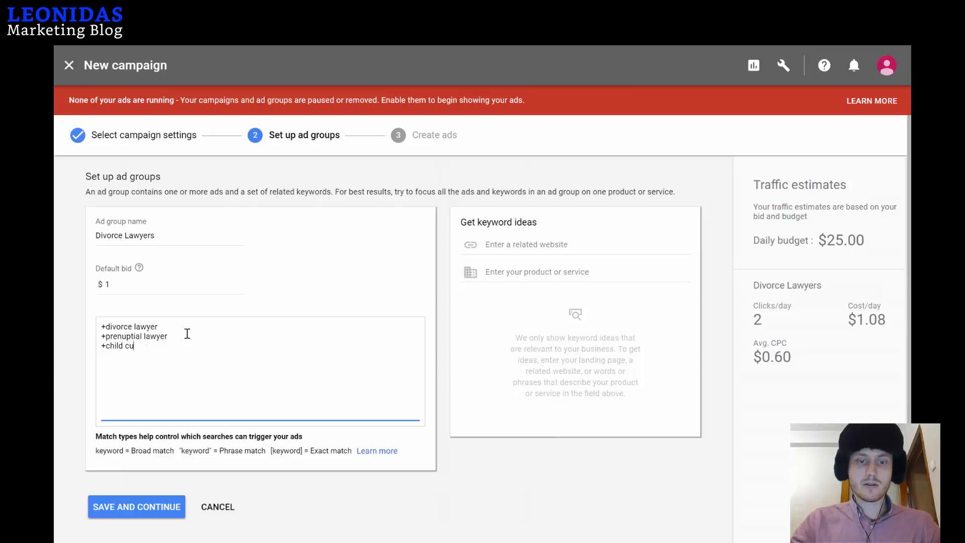
text(story)
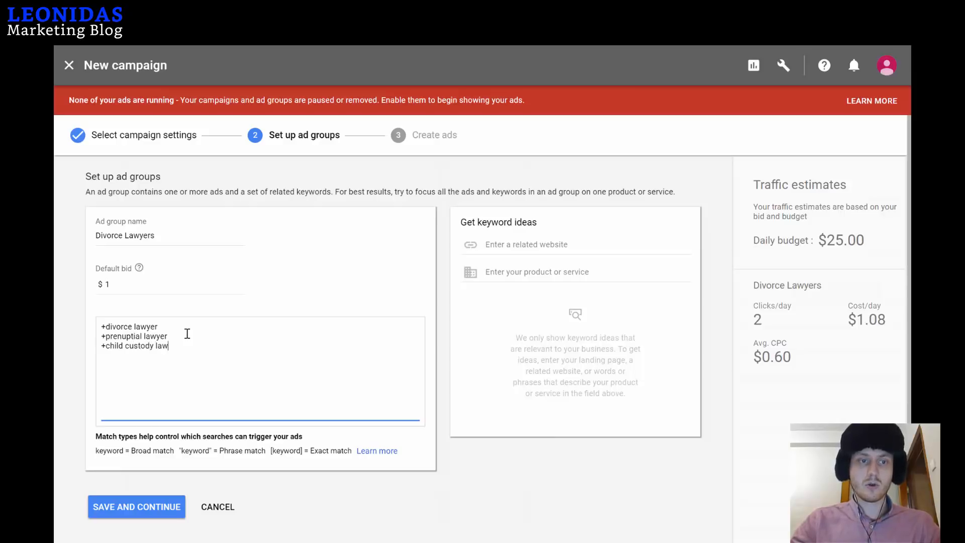
text(yer)
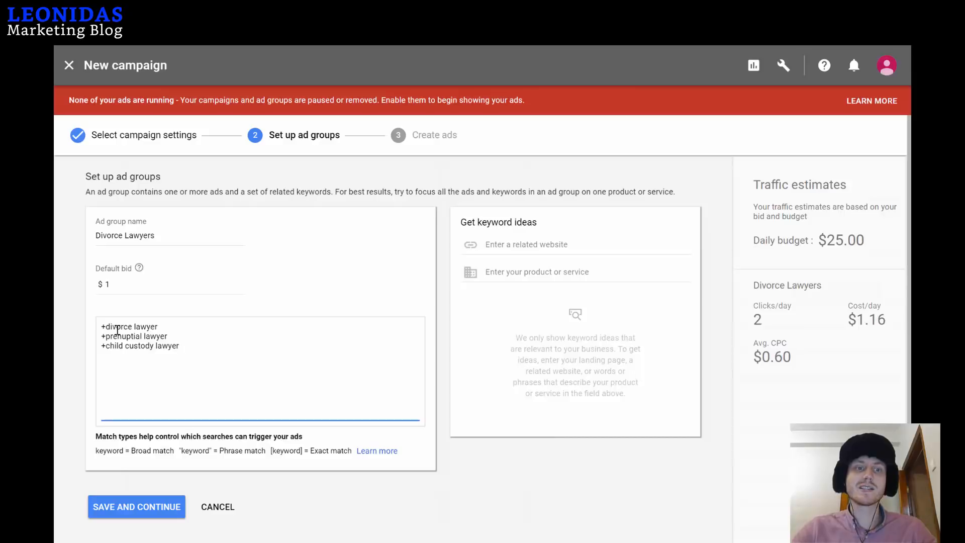
Highlight the + modifier and the keyword '+divorce lawyer' to explain them, then save the ad group.
drag(103, 328, 133, 326)
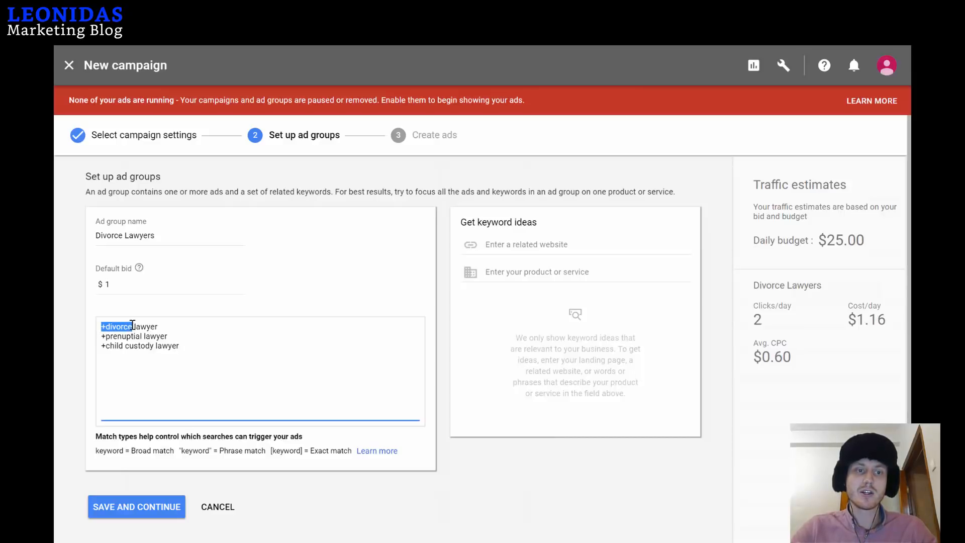
click(165, 327)
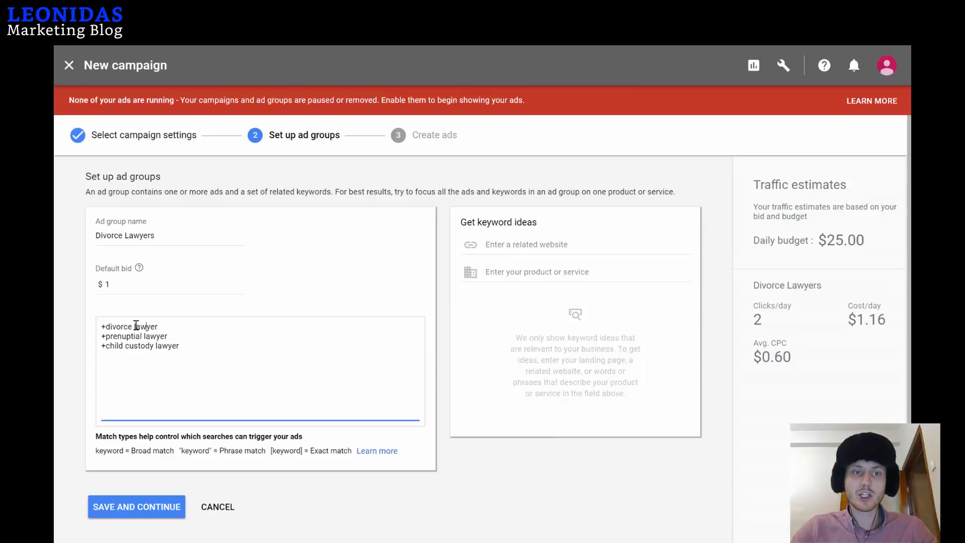
drag(135, 326, 158, 324)
click(157, 325)
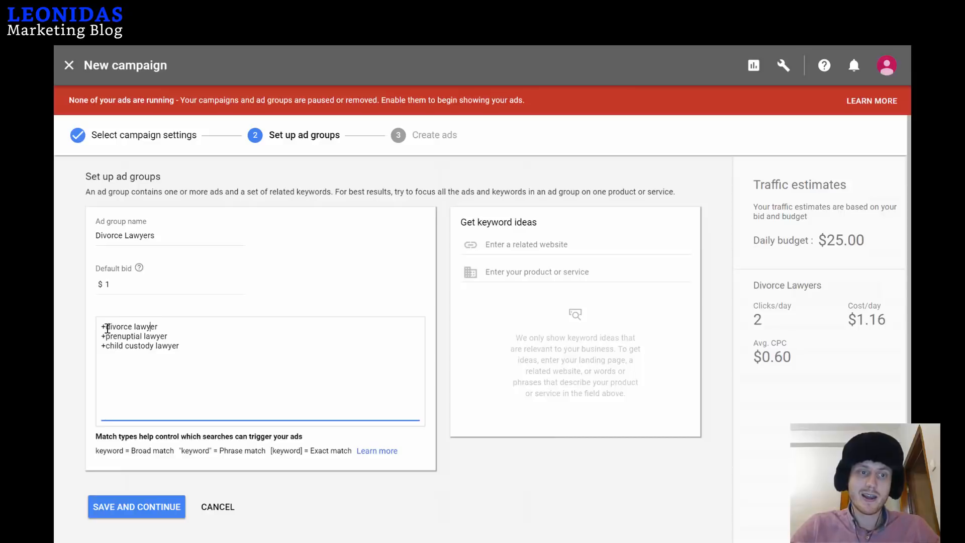
drag(102, 327, 146, 326)
click(140, 326)
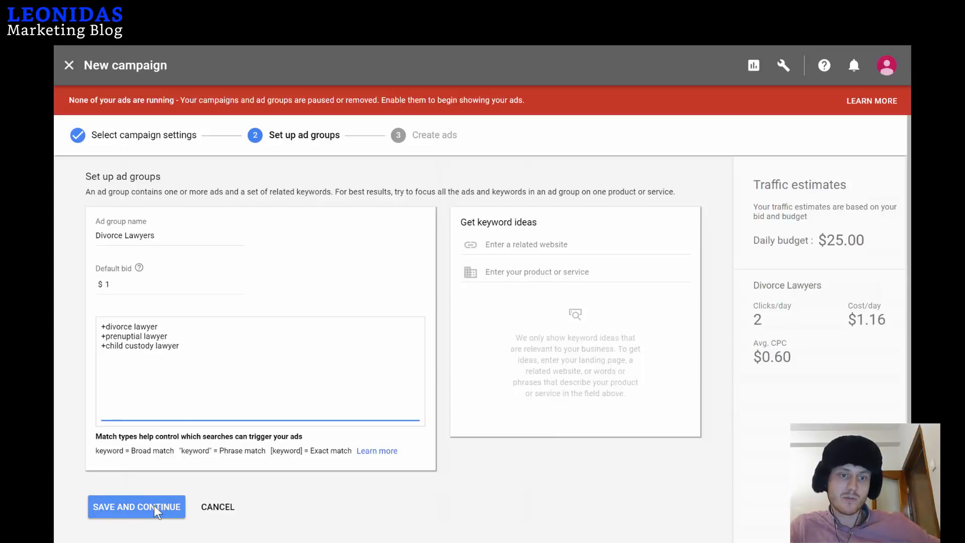
click(140, 512)
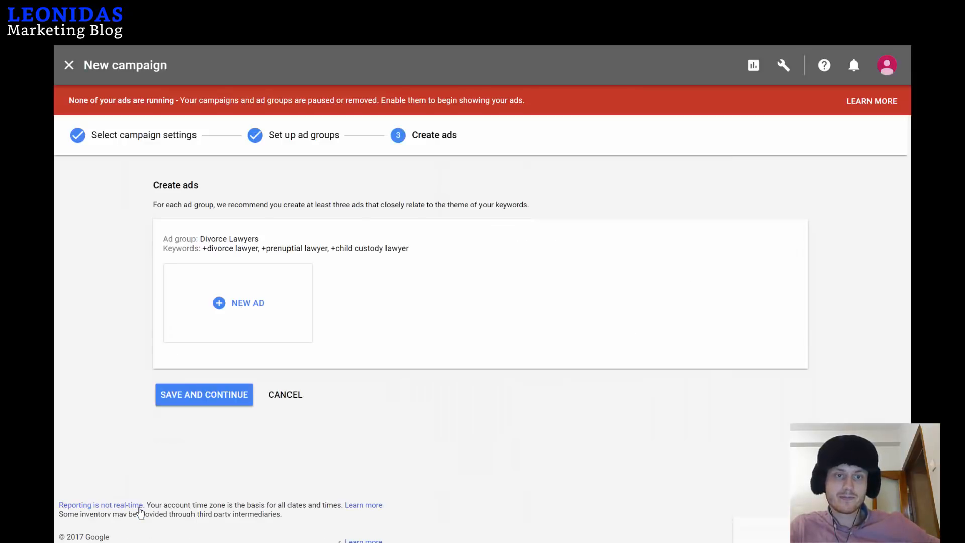
Start a call-only ad with business name 'Need A Divorce Lawyer?' and description 'Professional Divorce Lawyers In Your Area.'.
click(255, 312)
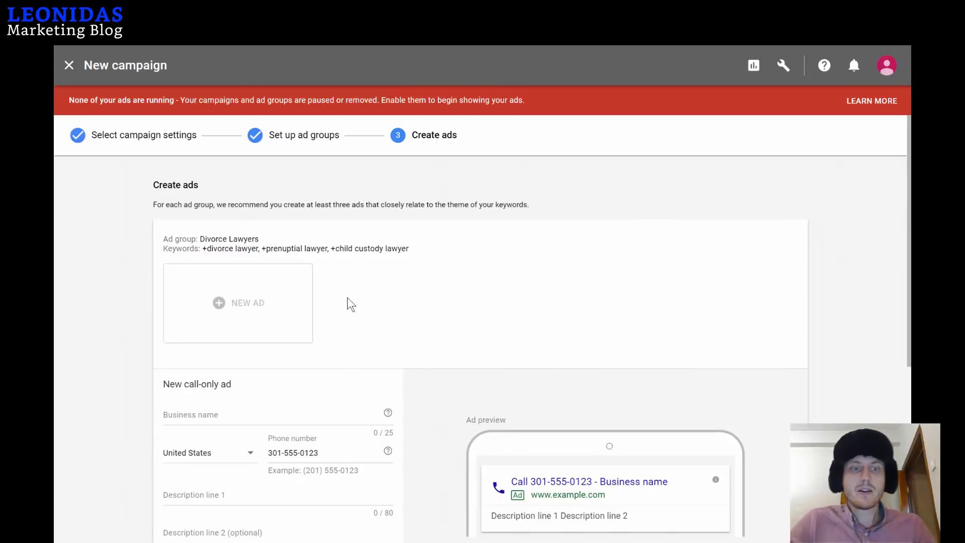
scroll(214, 357, down, 2)
click(215, 307)
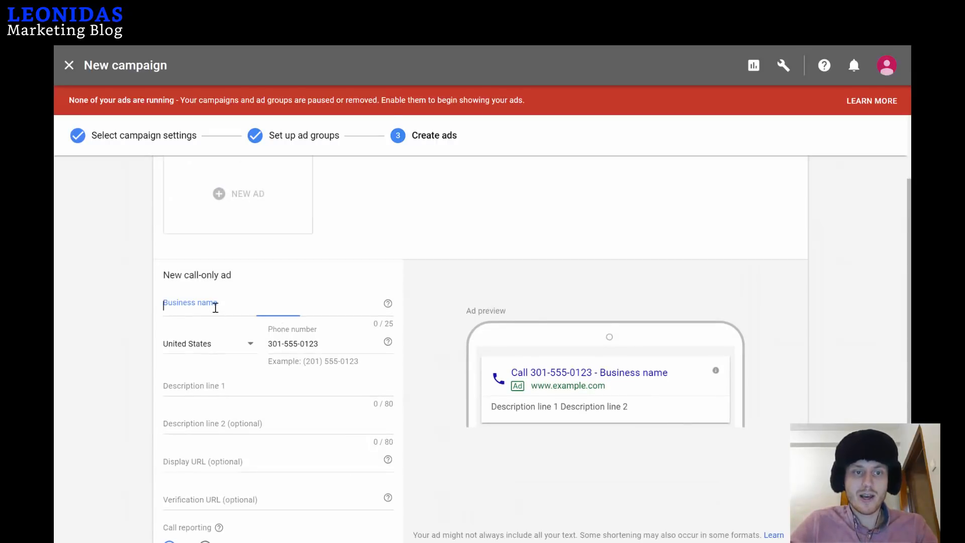
text(Need A)
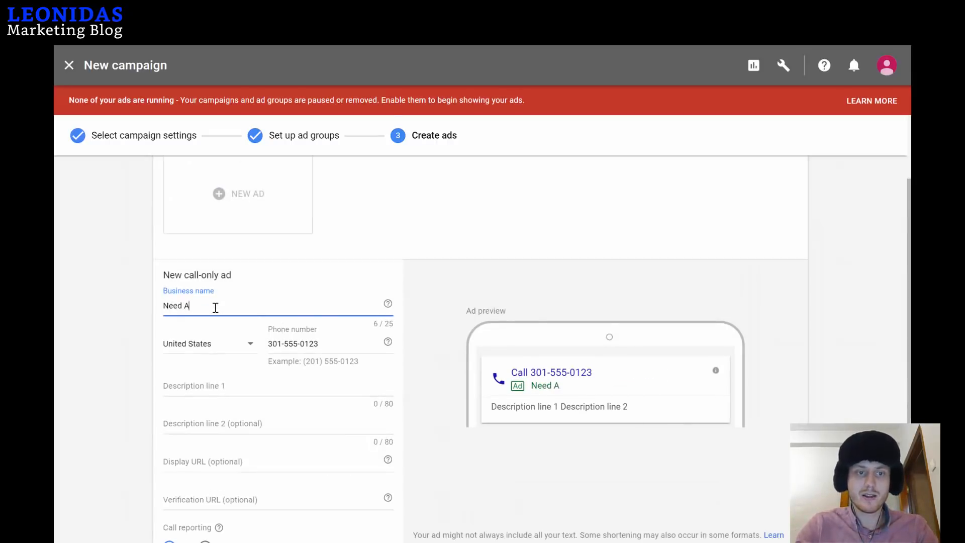
text( Divorce Lawyer?)
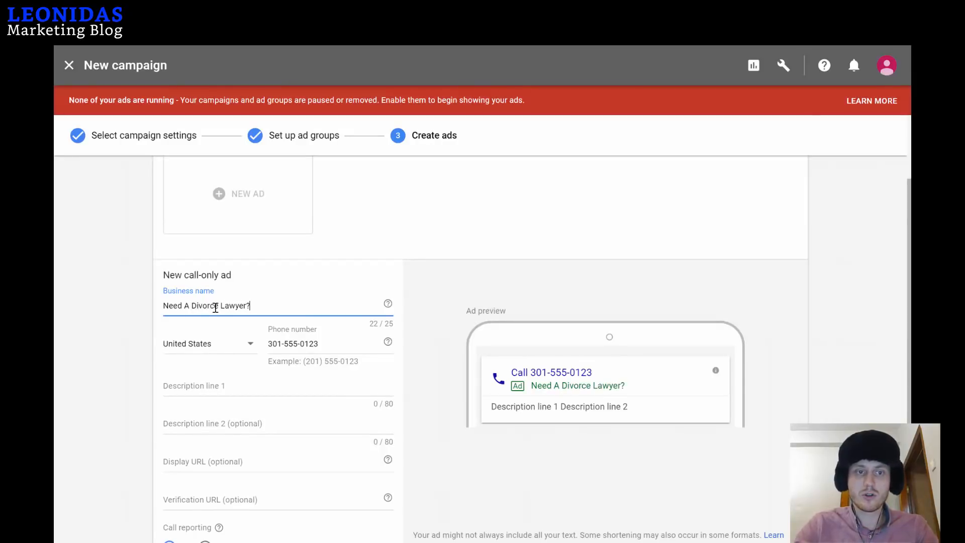
click(231, 385)
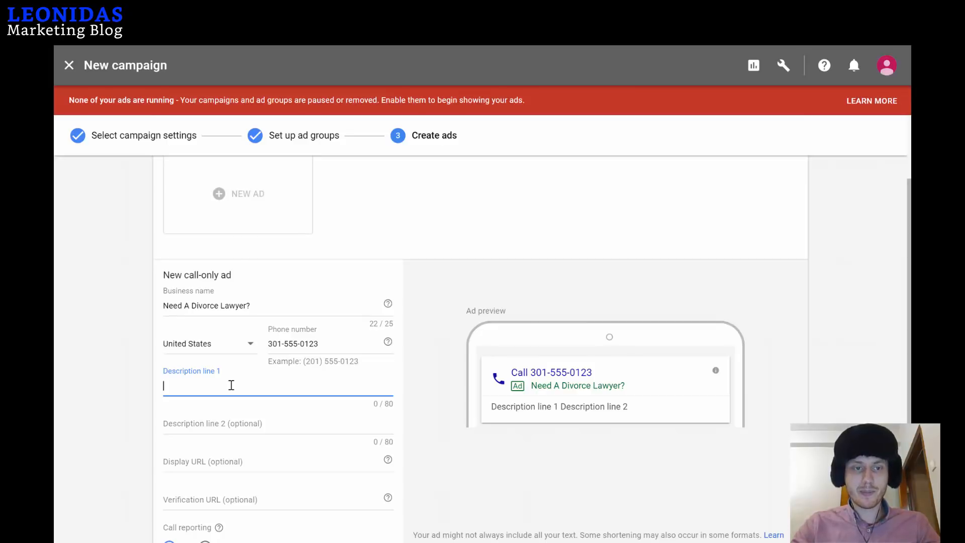
text(P)
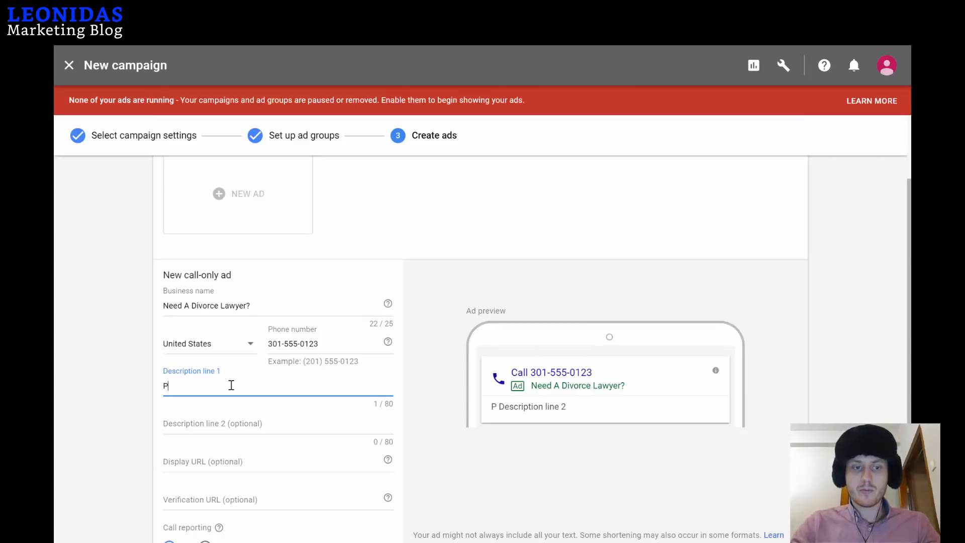
text(rofessiona)
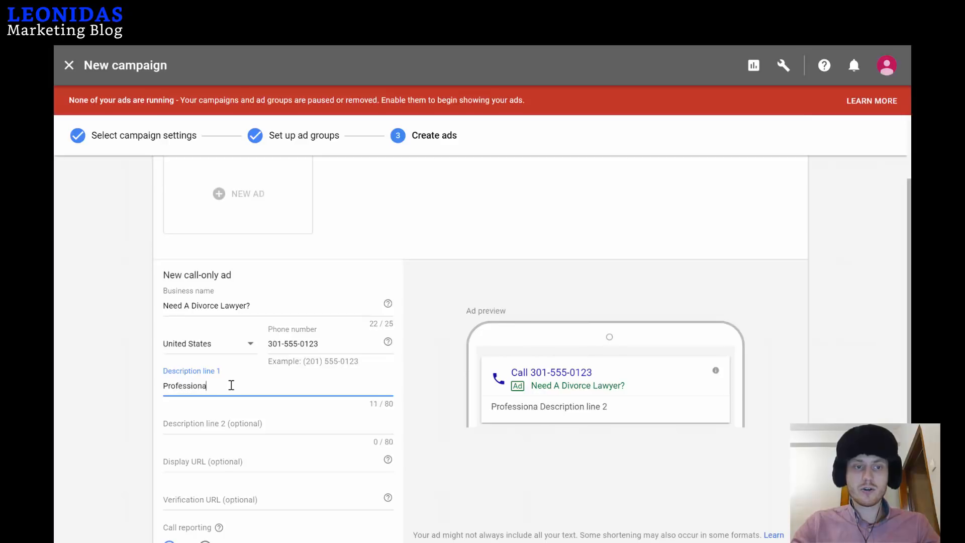
text(l Divorce Lawyers I)
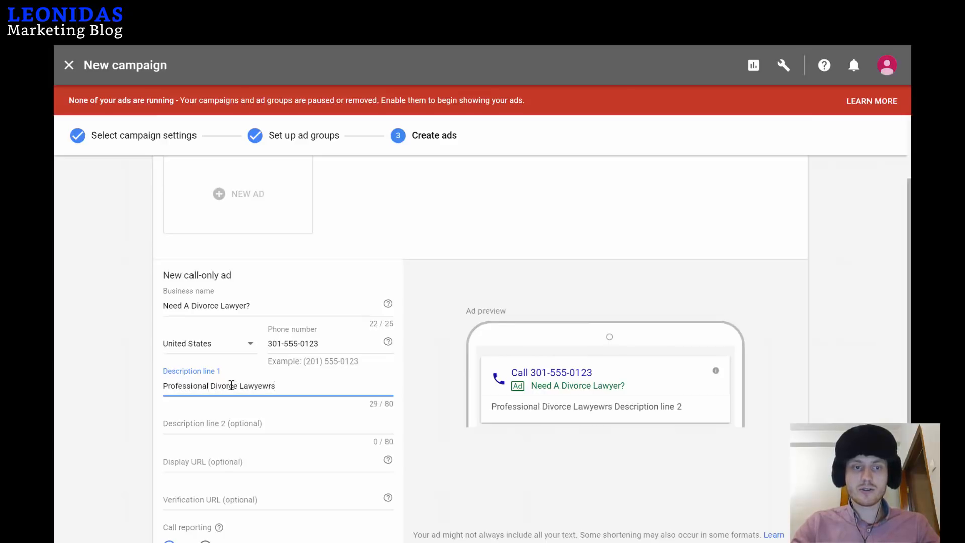
text(n Your Area)
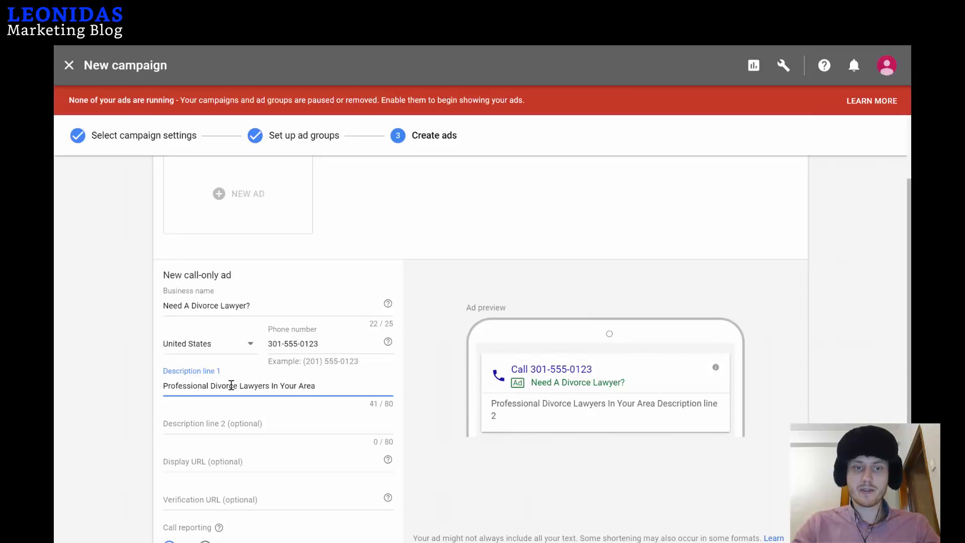
text(.)
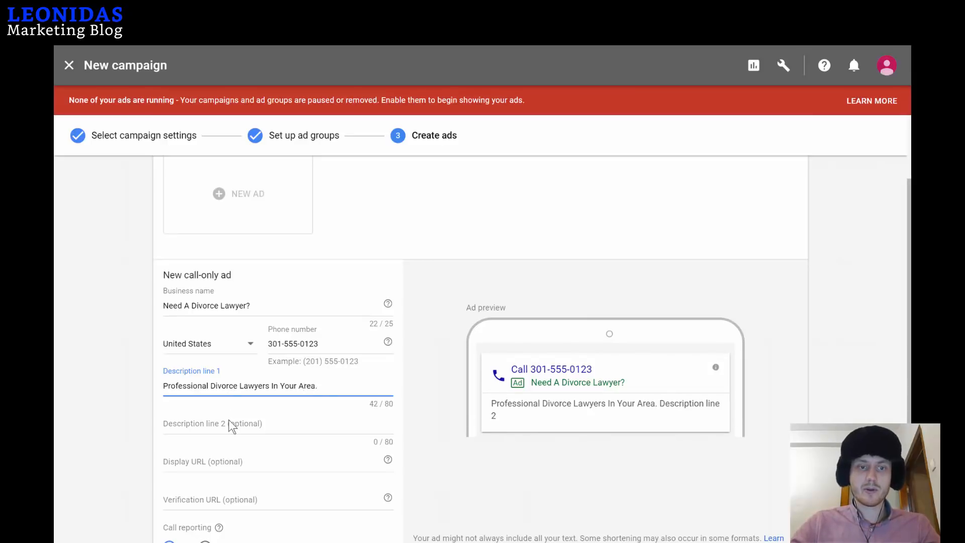
Set description line 2 to 'Free Phone Consultation. Board Certified. Call Now!'.
click(228, 420)
text(Free)
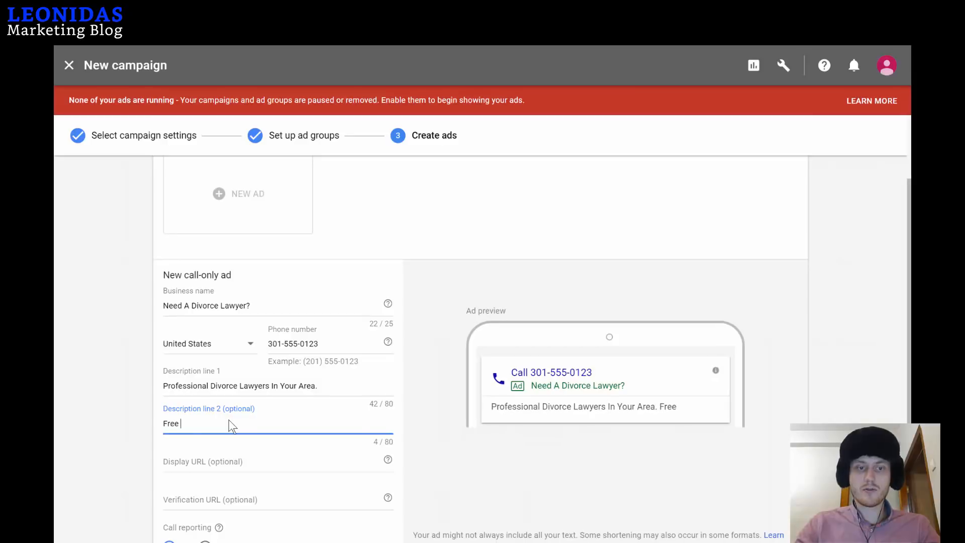
text( Phone Consultation)
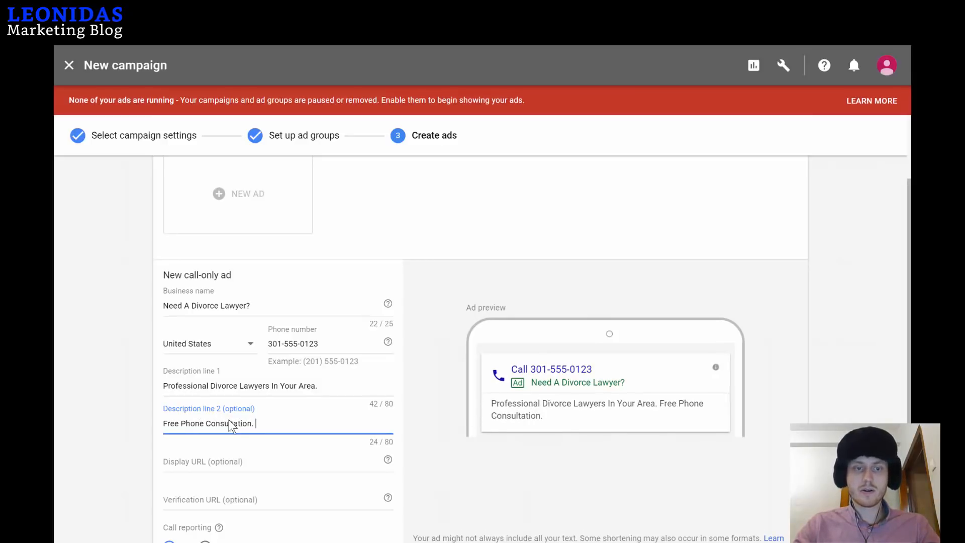
text(. Cer)
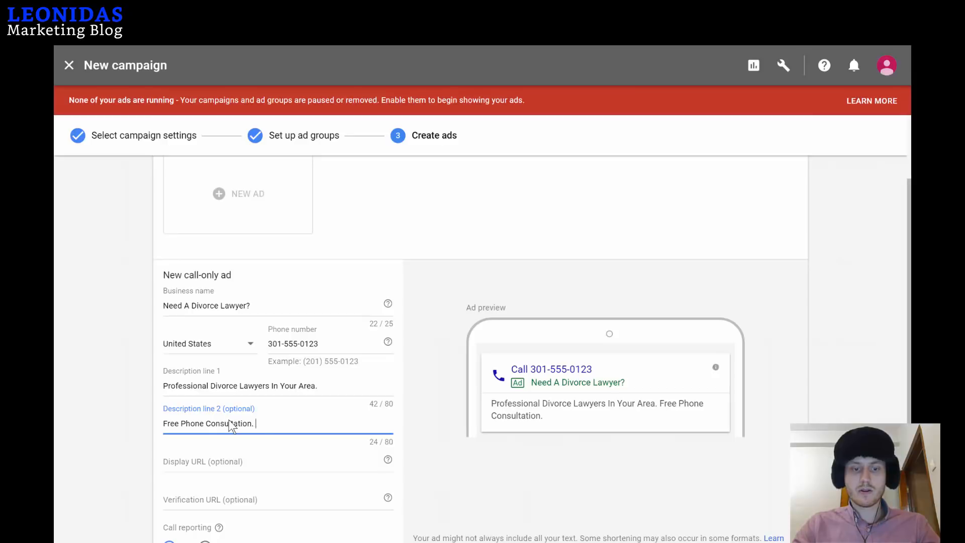
key(BackSpace)
key(BackSpace)
key(BackSpace)
key(BackSpace)
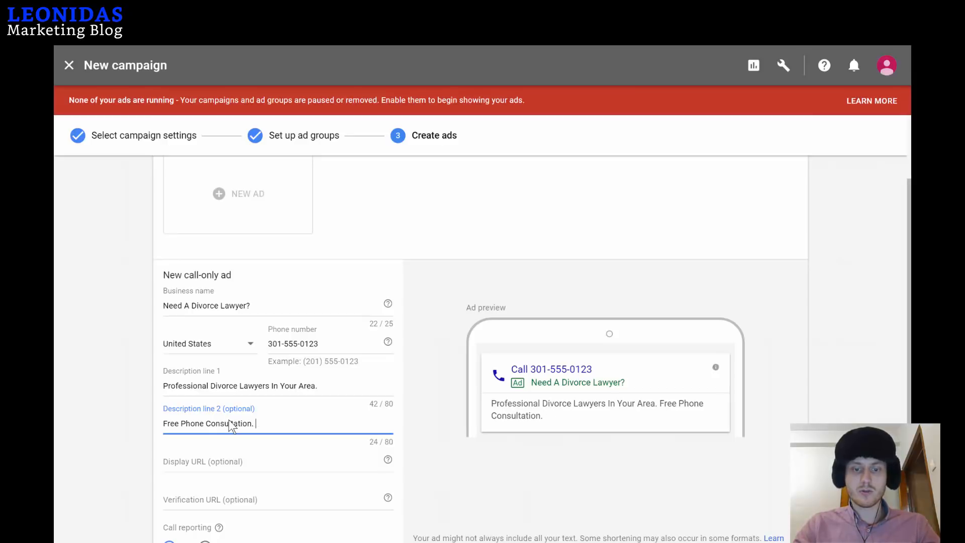
text(Board Cerfi)
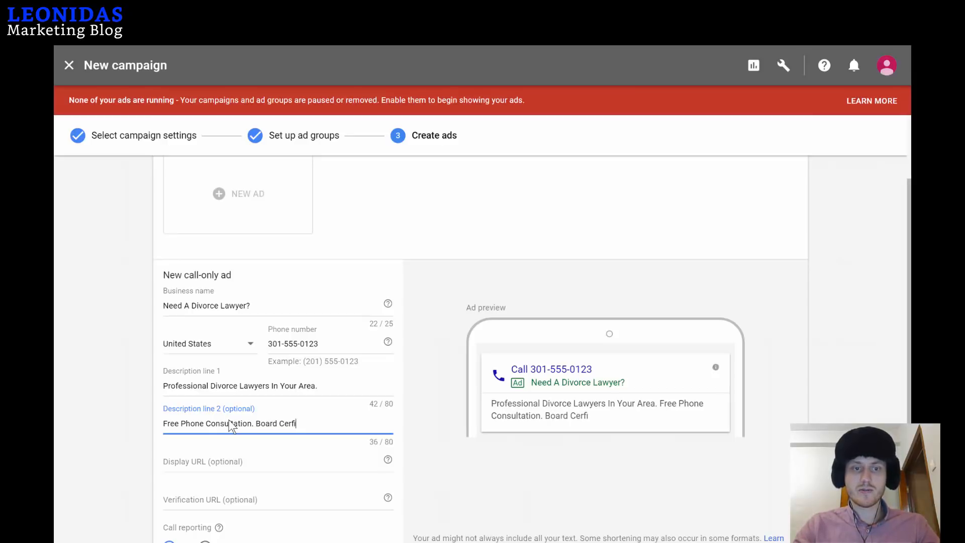
key(BackSpace)
key(BackSpace)
text(ti)
text(fie)
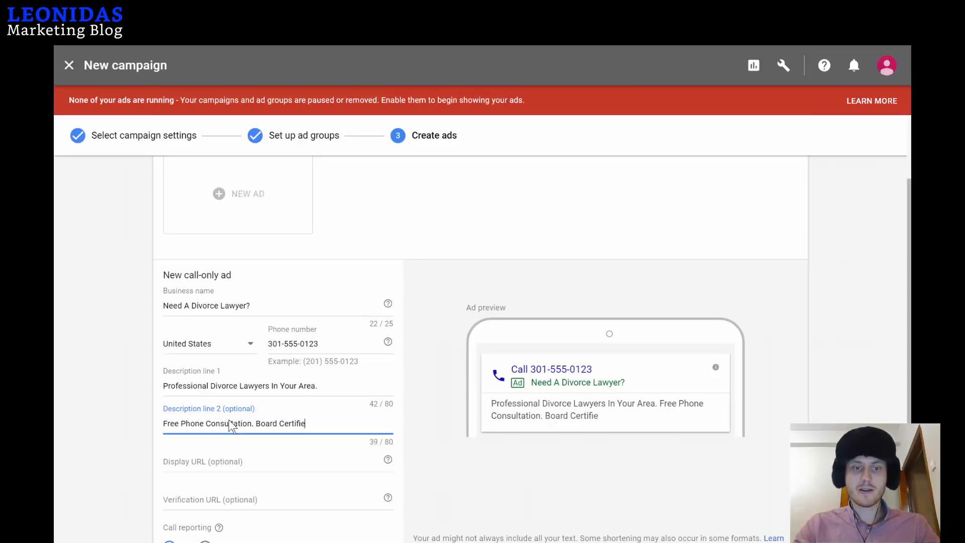
text(d. Call now!)
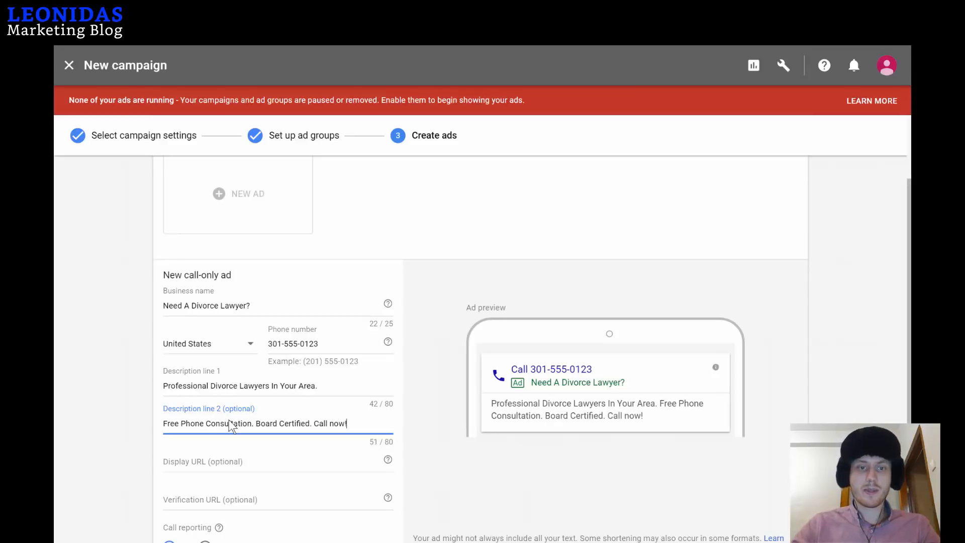
click(332, 423)
key(BackSpace)
text(Now!)
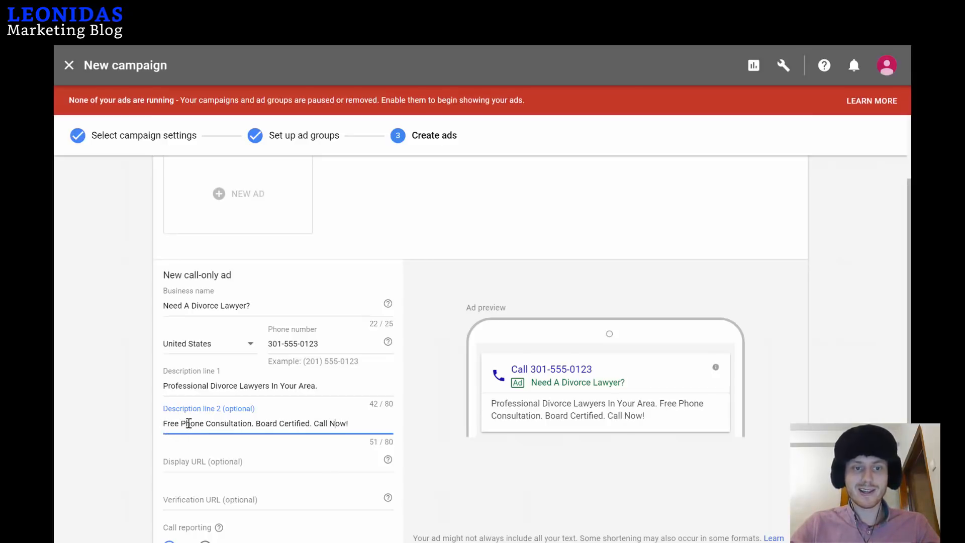
scroll(282, 403, down, 2)
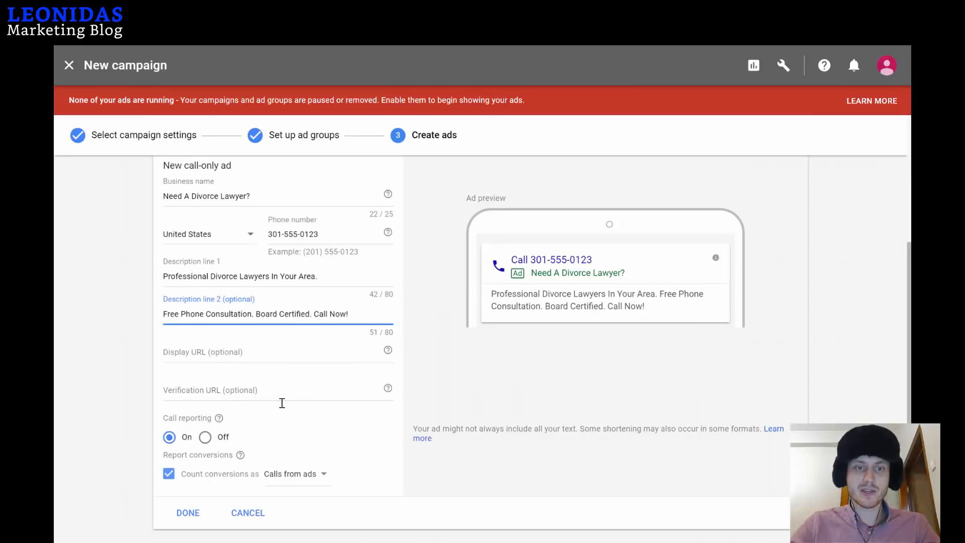
click(201, 354)
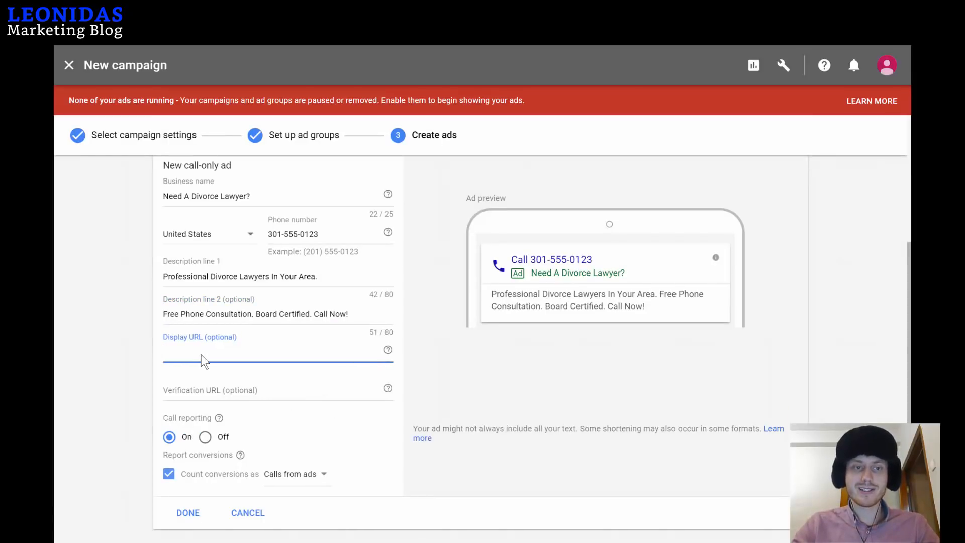
text(leonidasmar)
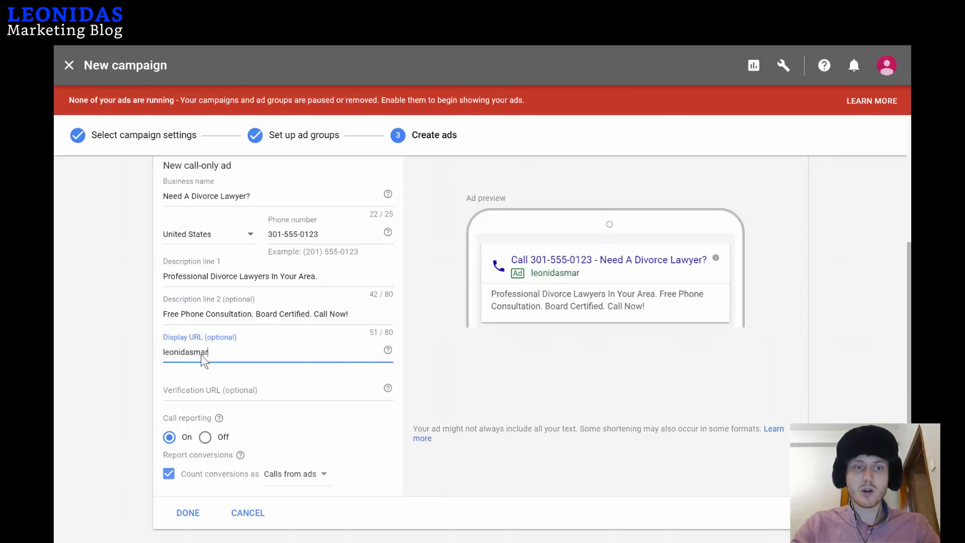
text(keting.club/)
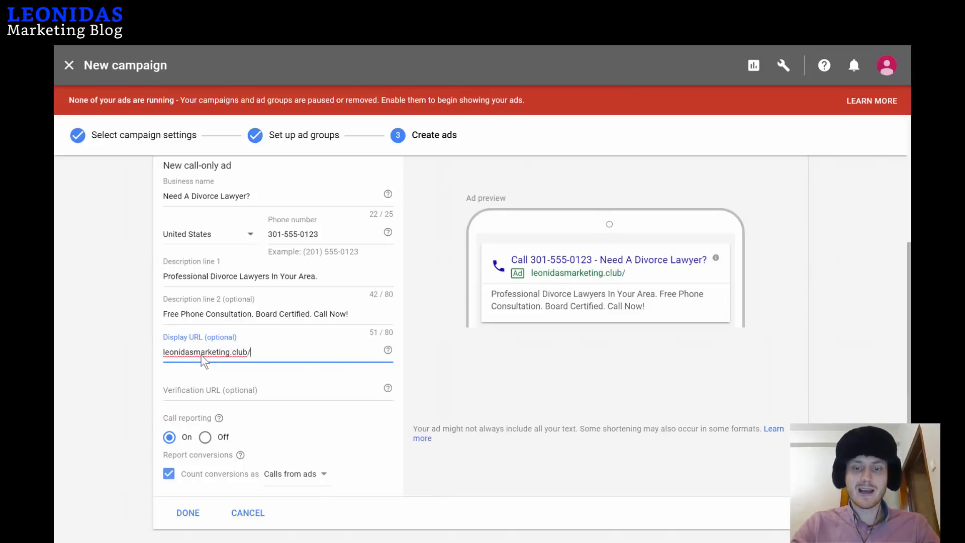
text(Divorce-)
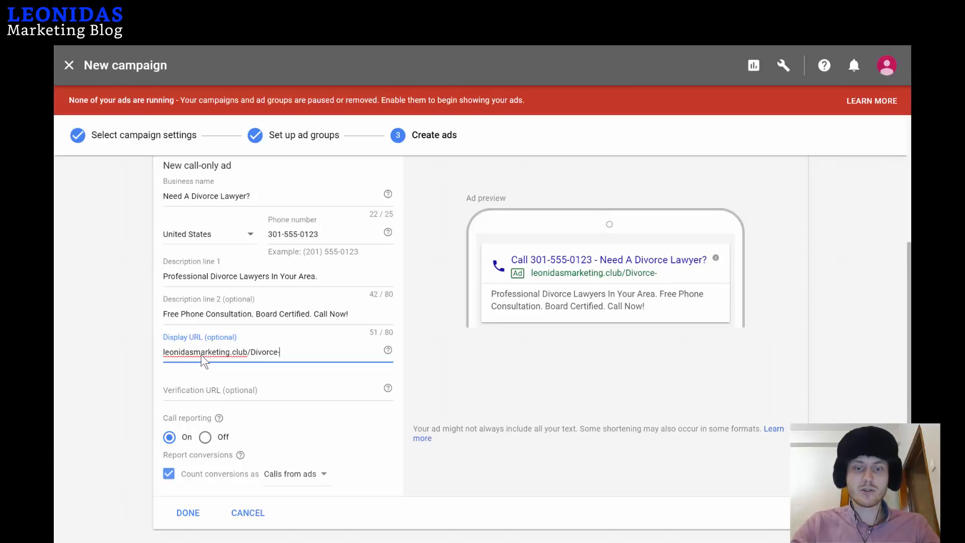
text(Lawyer-)
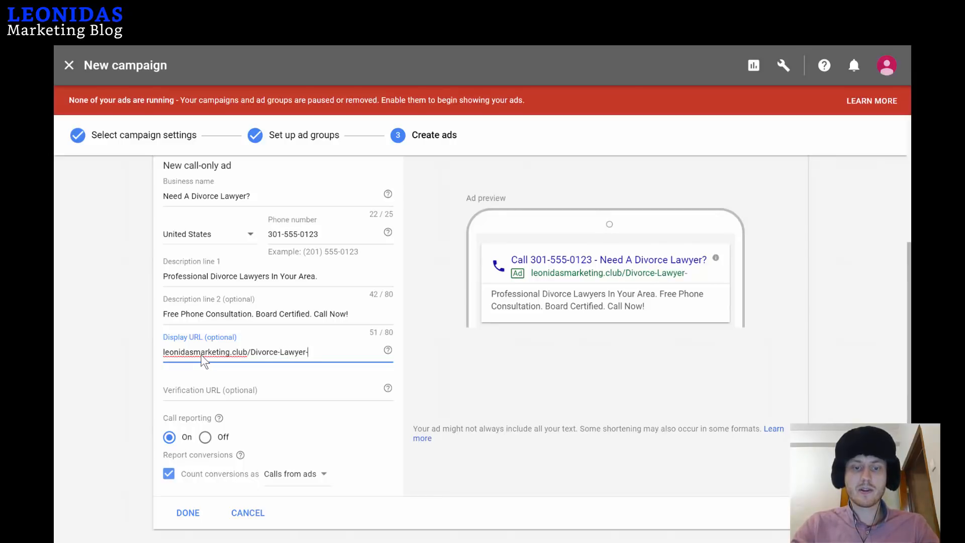
text(Hotline)
click(280, 391)
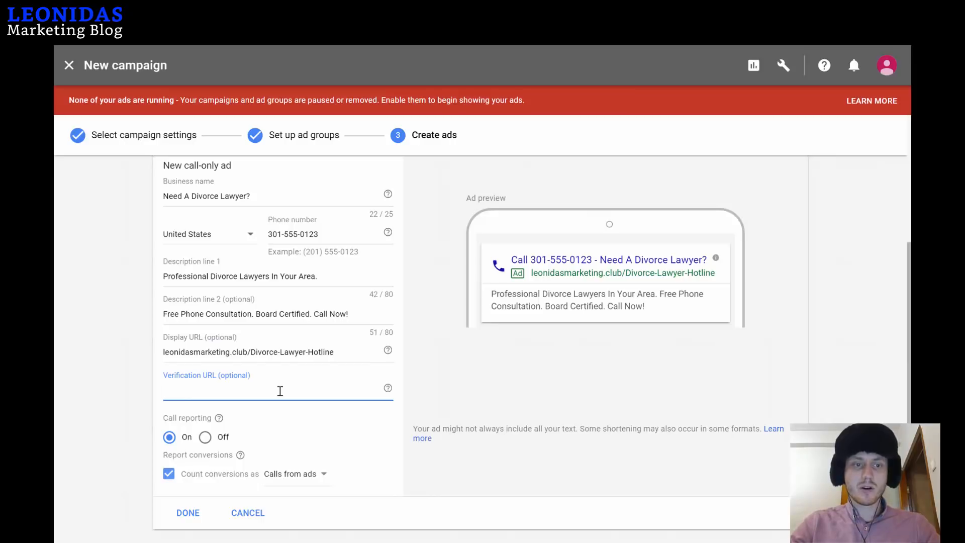
text(https)
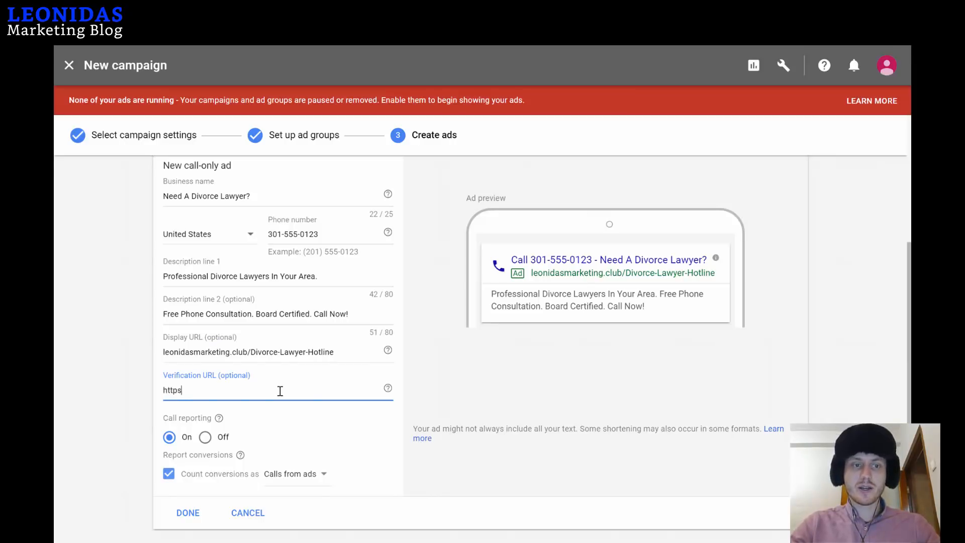
text(://leonidasmr)
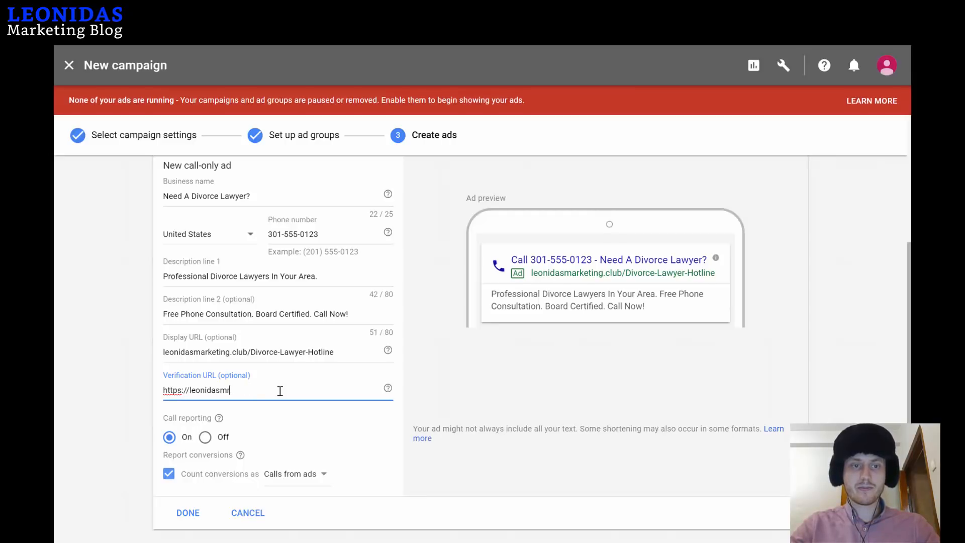
text(katinearketing.club)
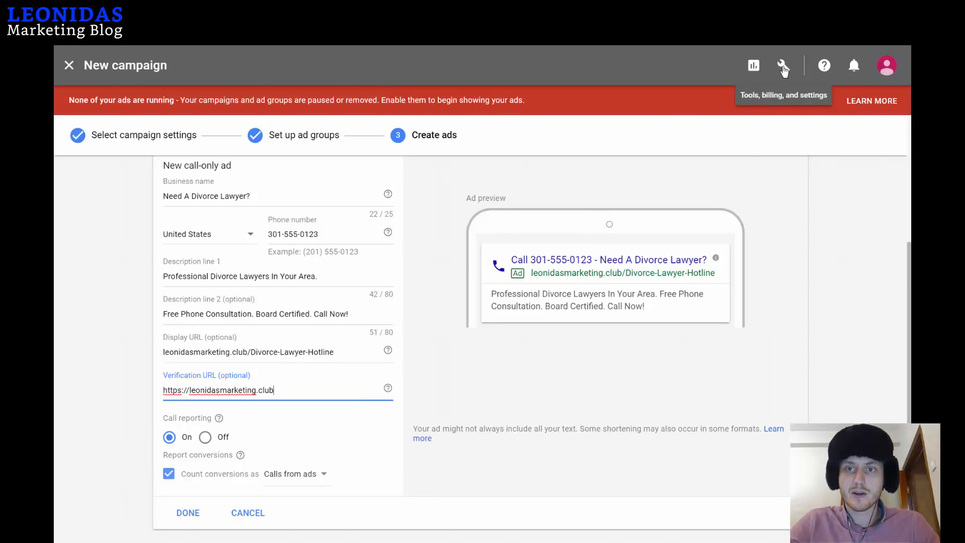
Open the Conversions page from the tools menu in a new browser tab.
click(783, 70)
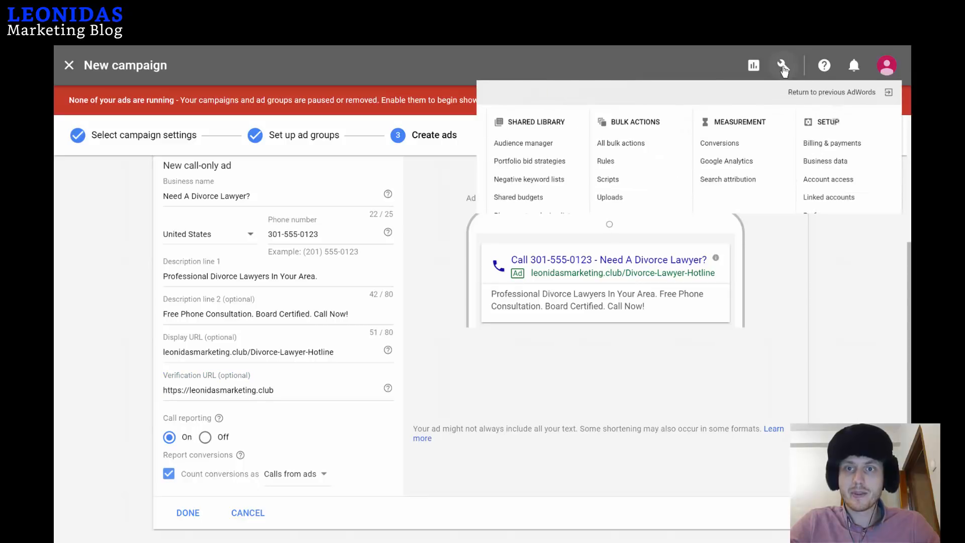
right_click(681, 160)
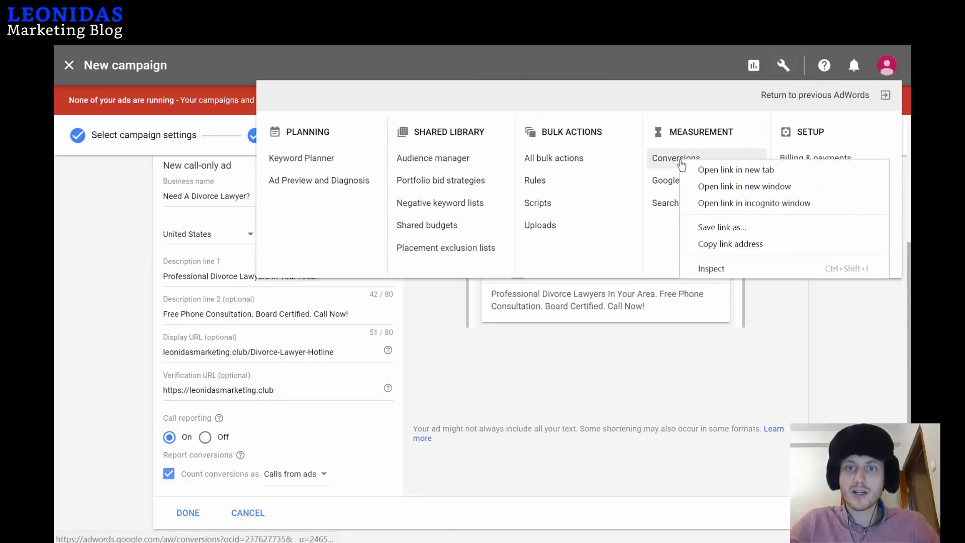
click(710, 171)
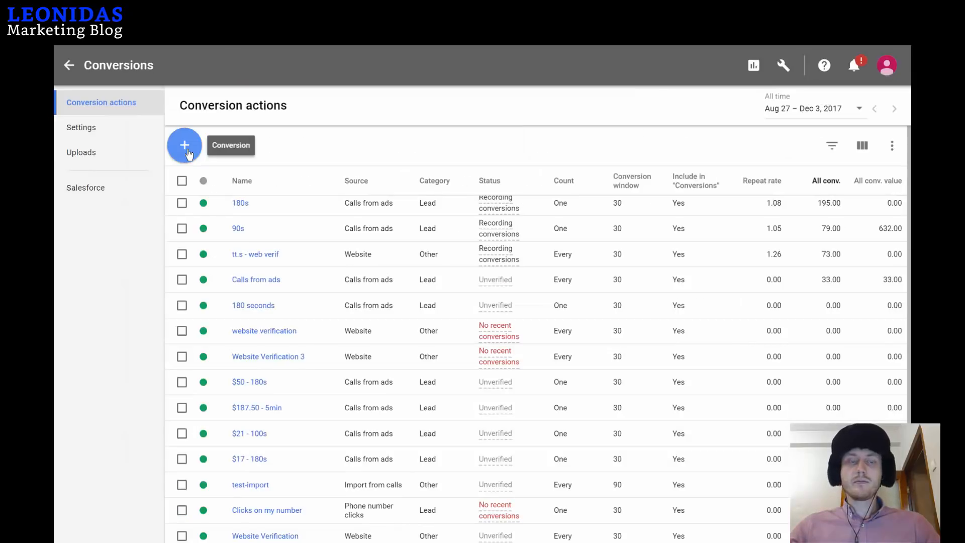
Create a phone-call conversion action tracking calls from call extensions or call-only ads.
click(185, 147)
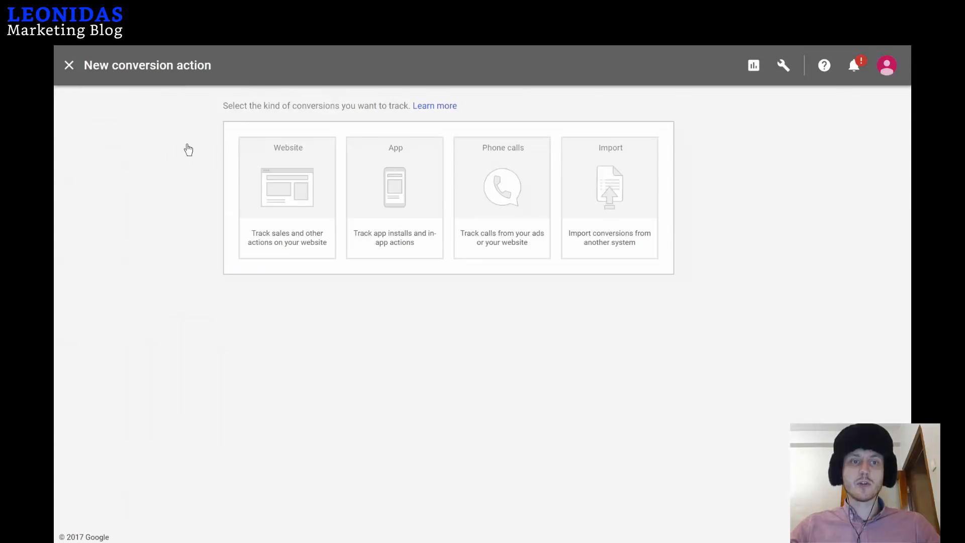
click(500, 200)
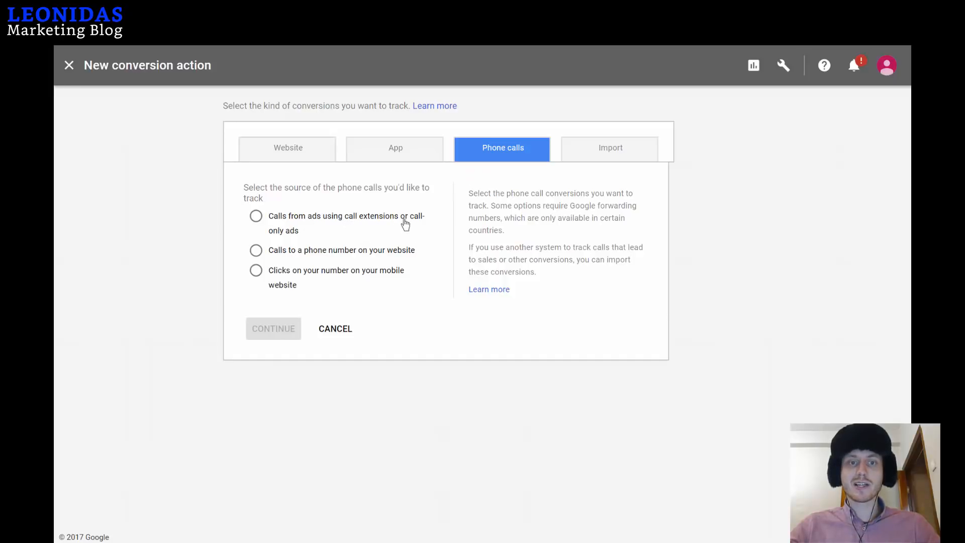
click(256, 217)
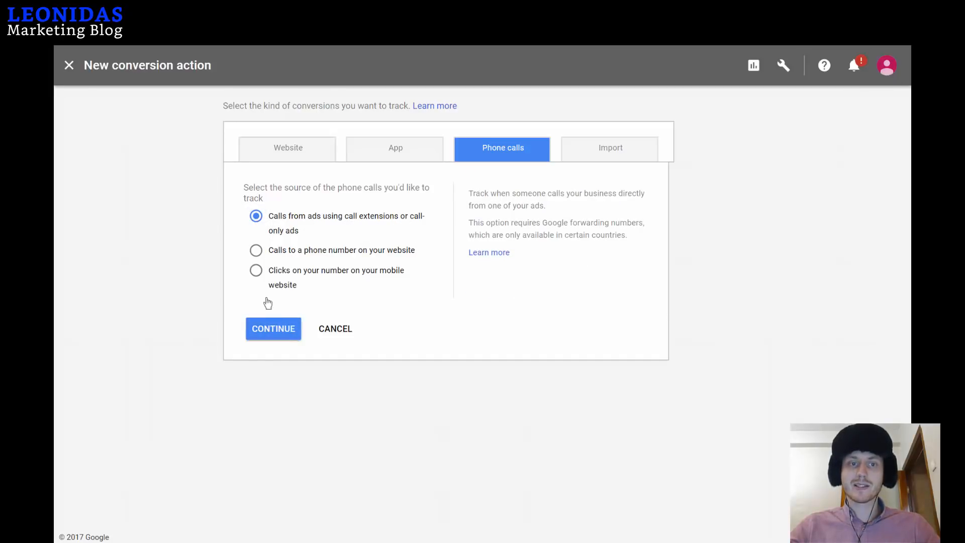
click(274, 329)
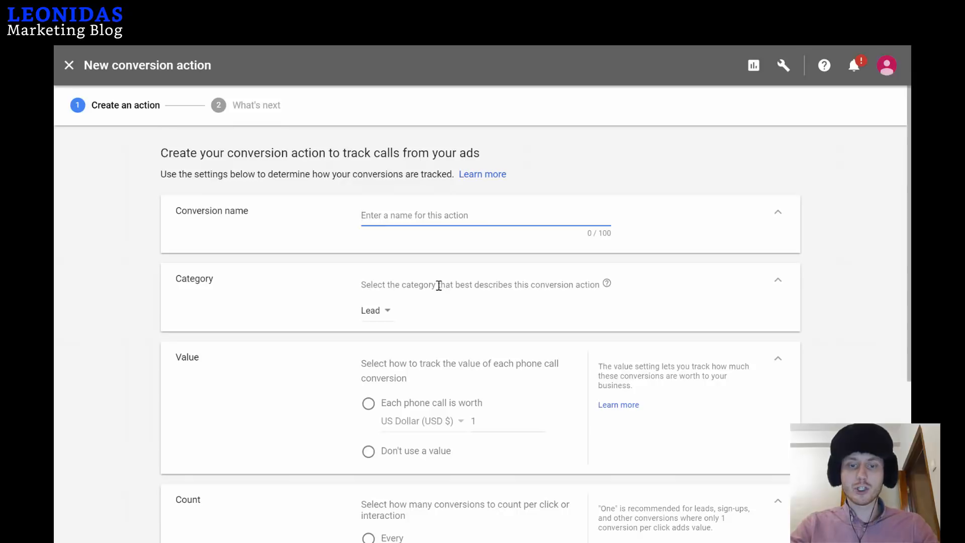
Name the conversion action '$25 - 240s'.
text(24)
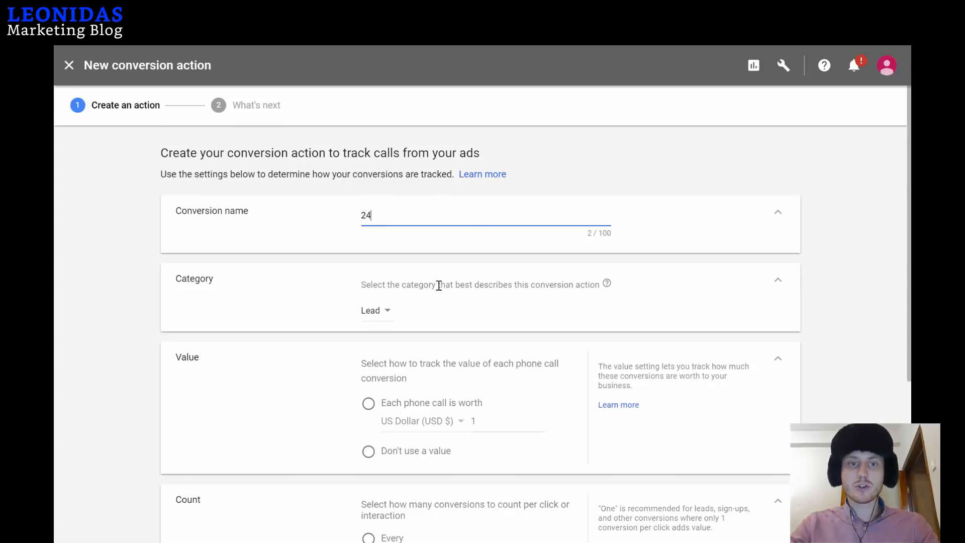
key(BackSpace)
key(BackSpace)
key(BackSpace)
text($25)
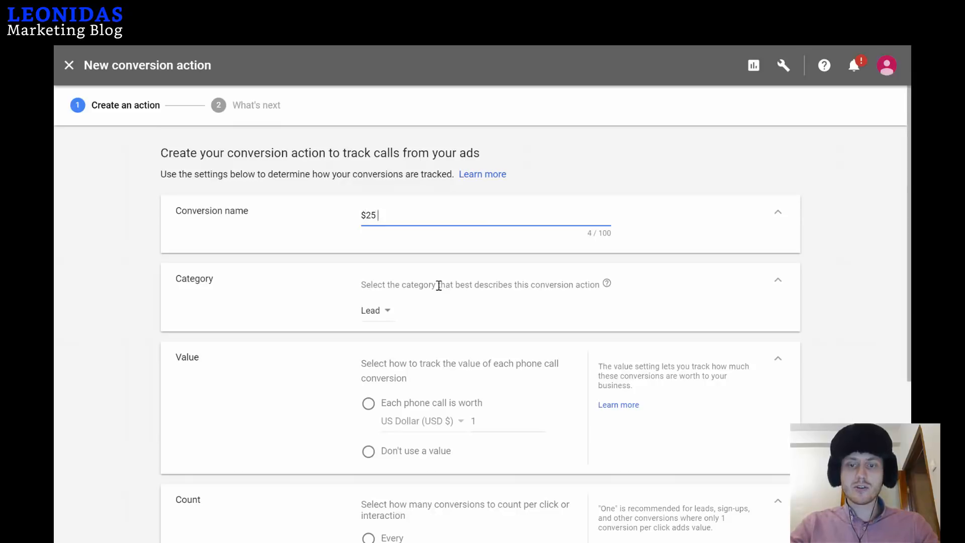
text( - 240)
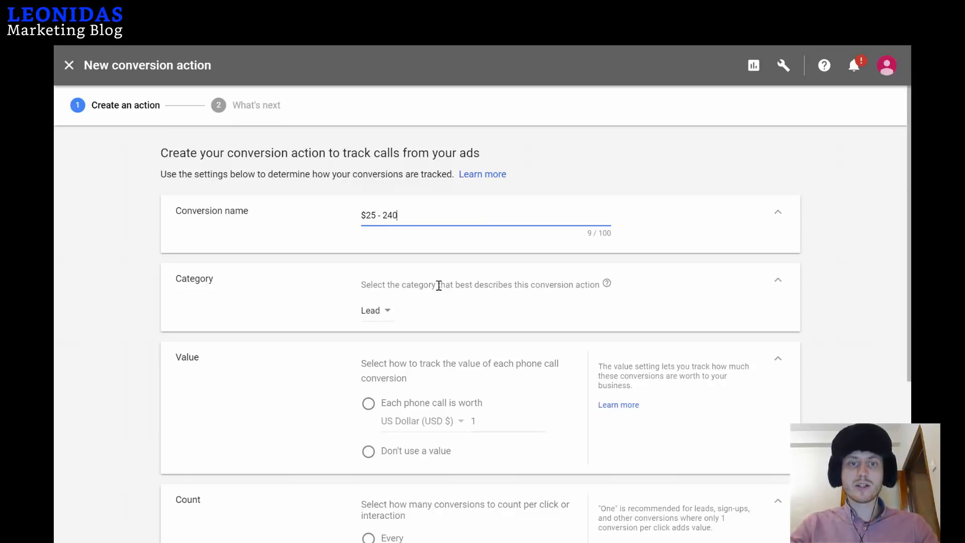
text(s)
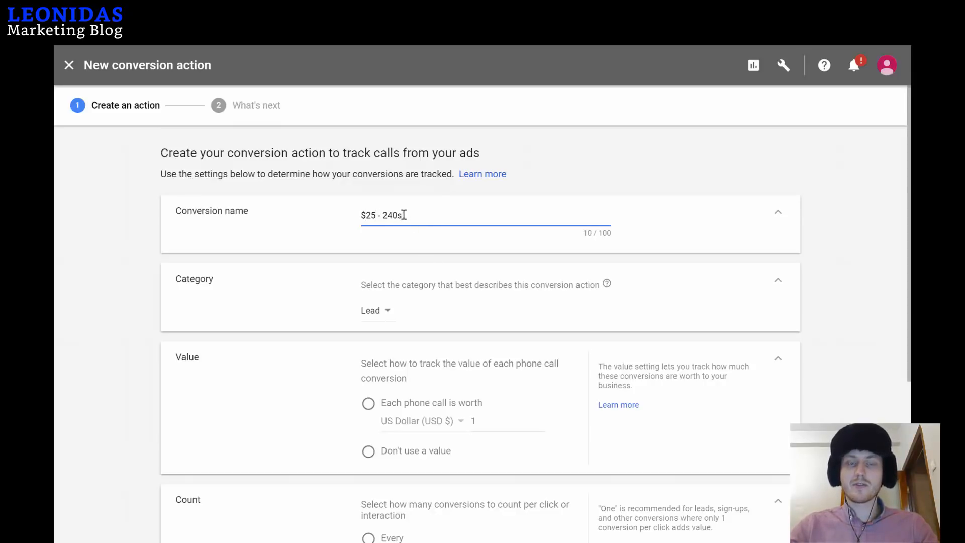
drag(383, 217, 397, 216)
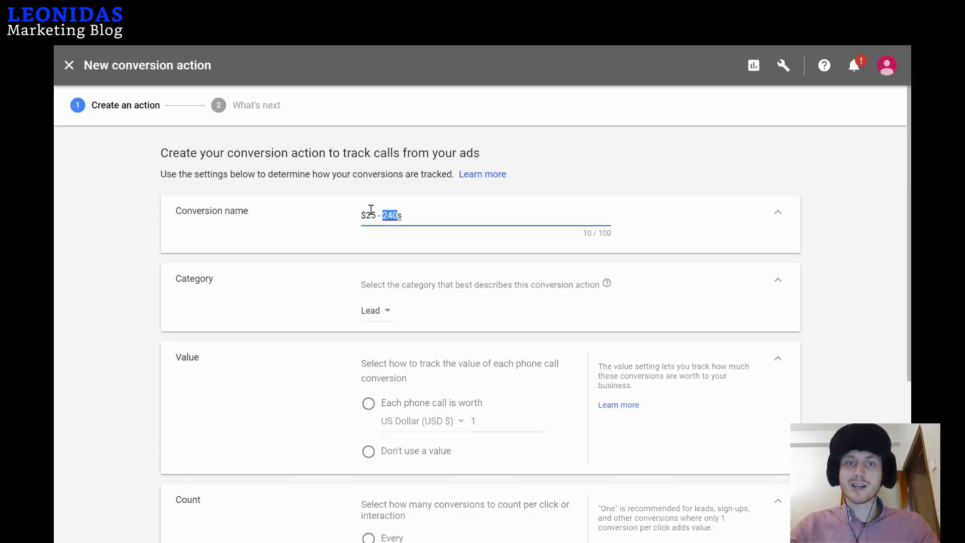
click(424, 214)
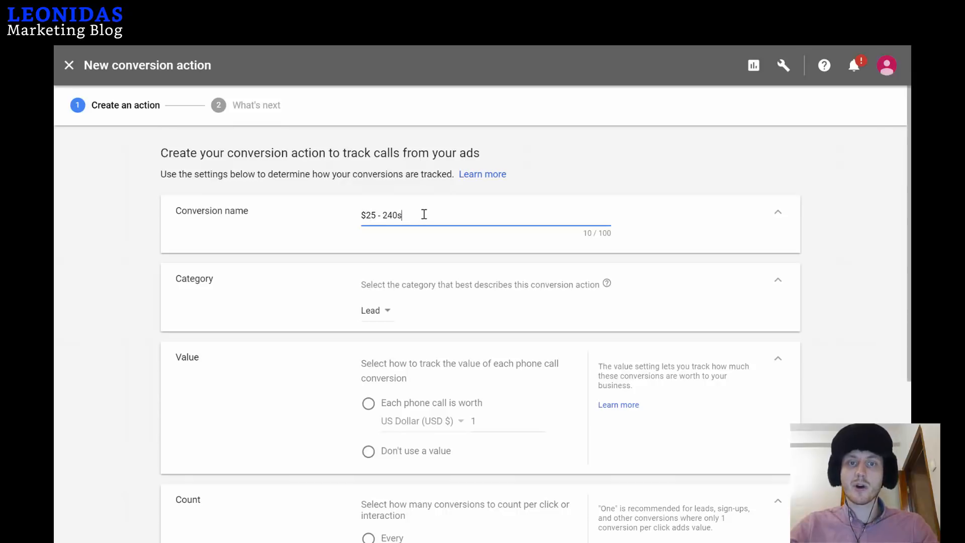
text(/)
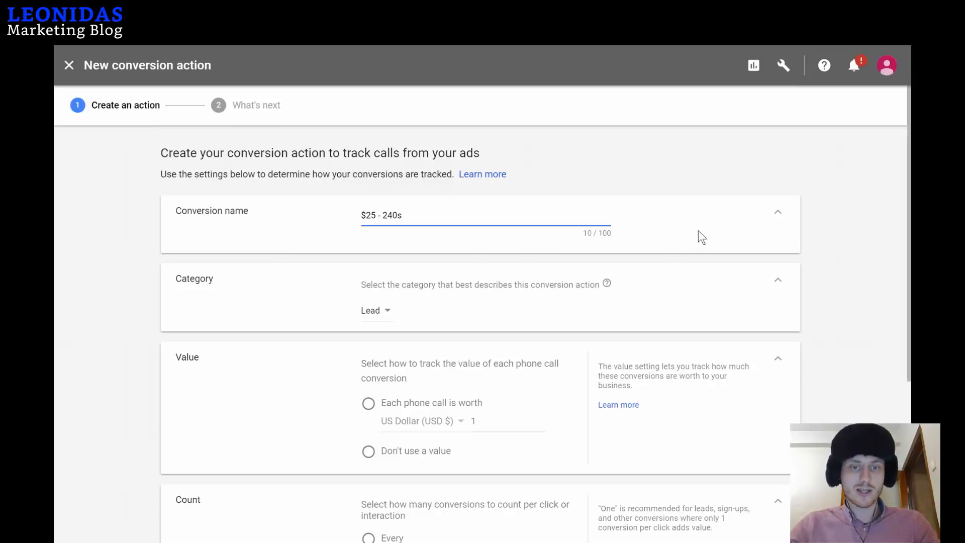
Give each call a fixed value of 25 in US Dollars.
scroll(319, 194, down, 2)
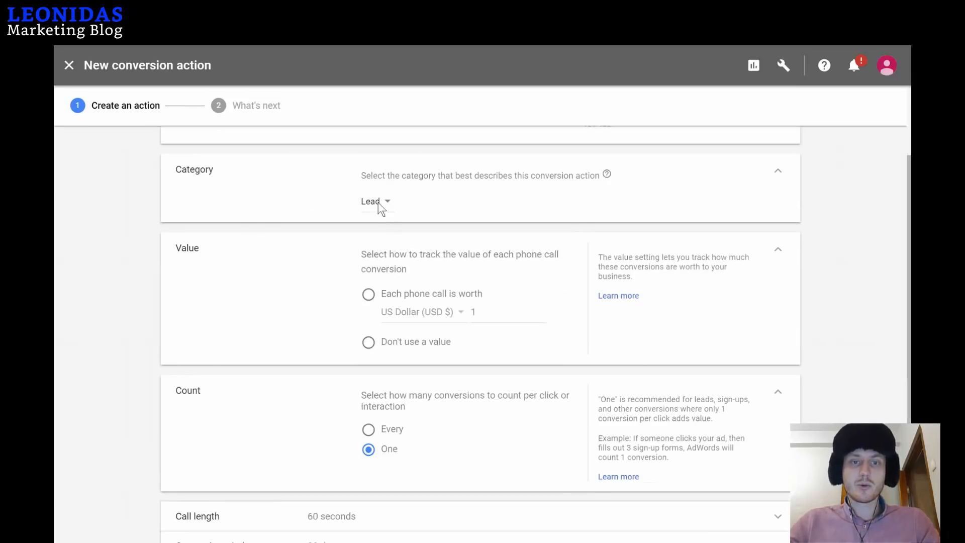
click(369, 295)
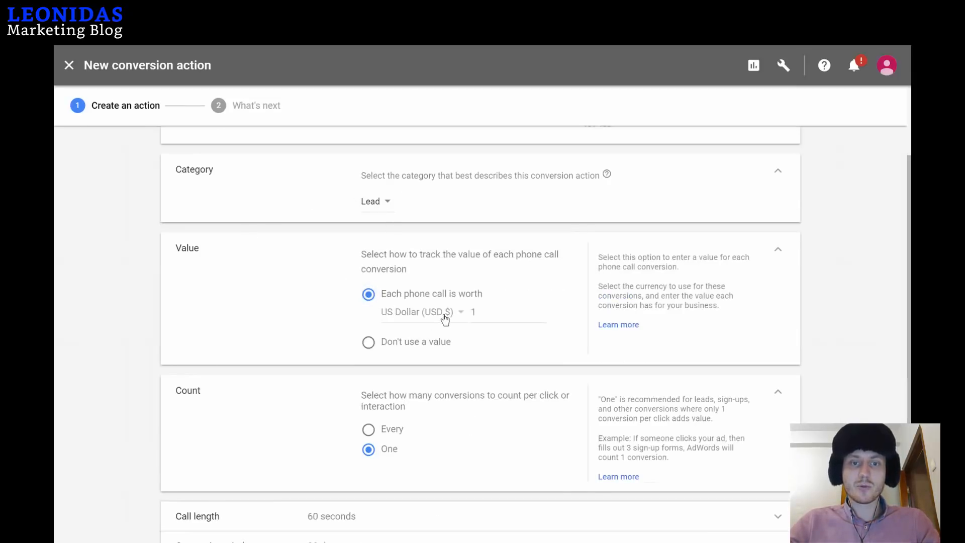
click(445, 314)
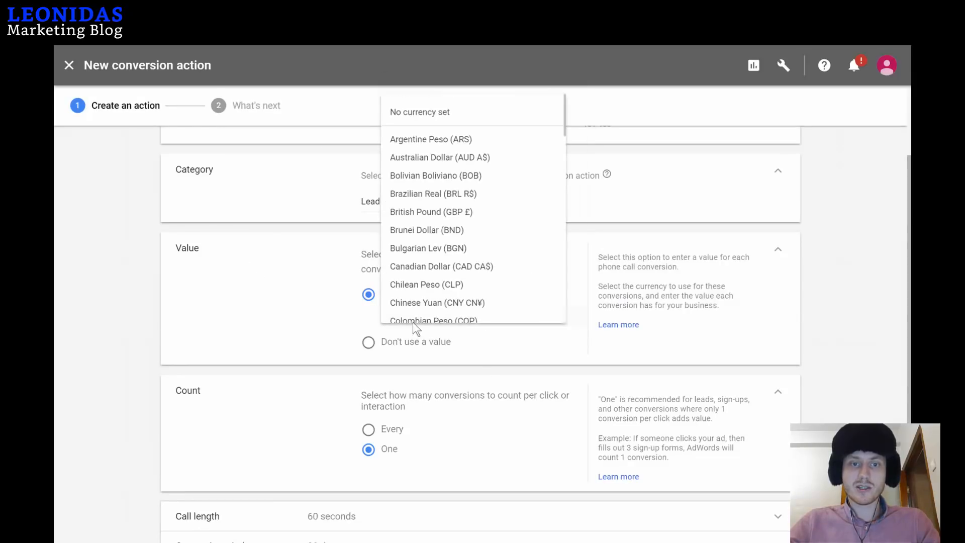
click(414, 323)
click(420, 317)
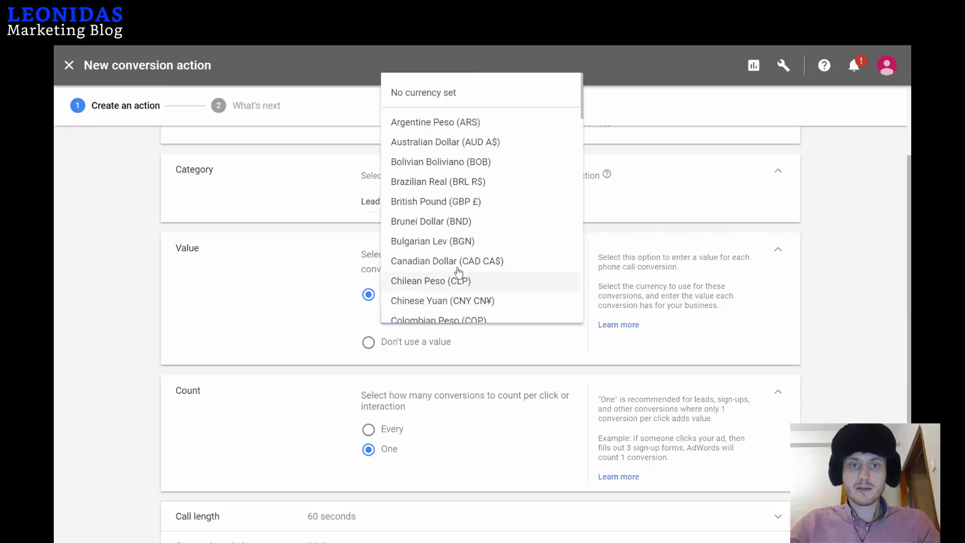
scroll(428, 278, down, 20)
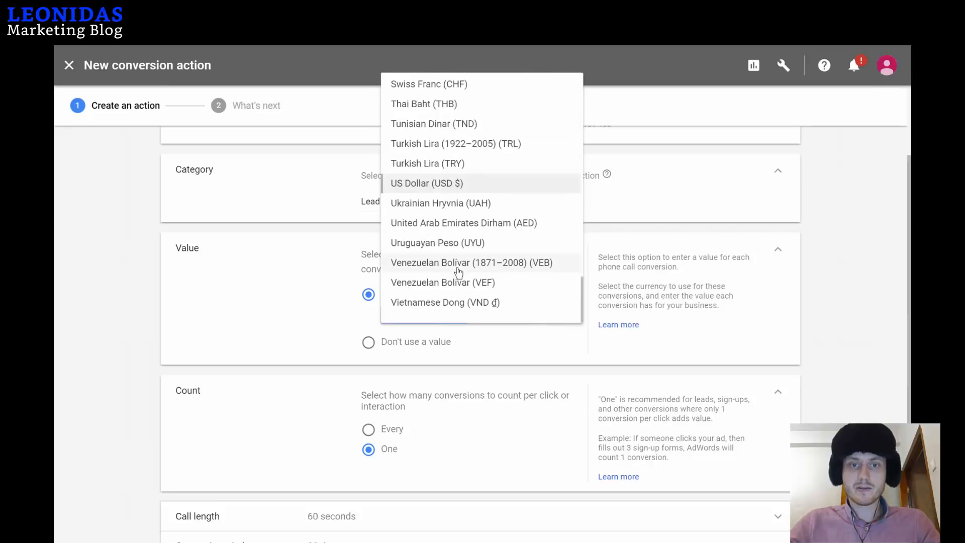
click(448, 184)
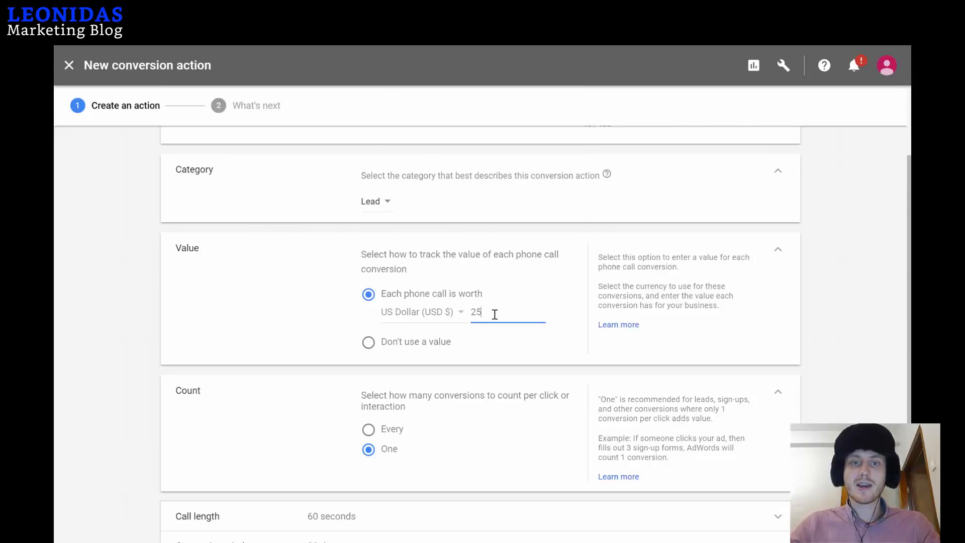
click(317, 306)
Set the minimum call length to 250 seconds and create the conversion action.
scroll(318, 304, down, 2)
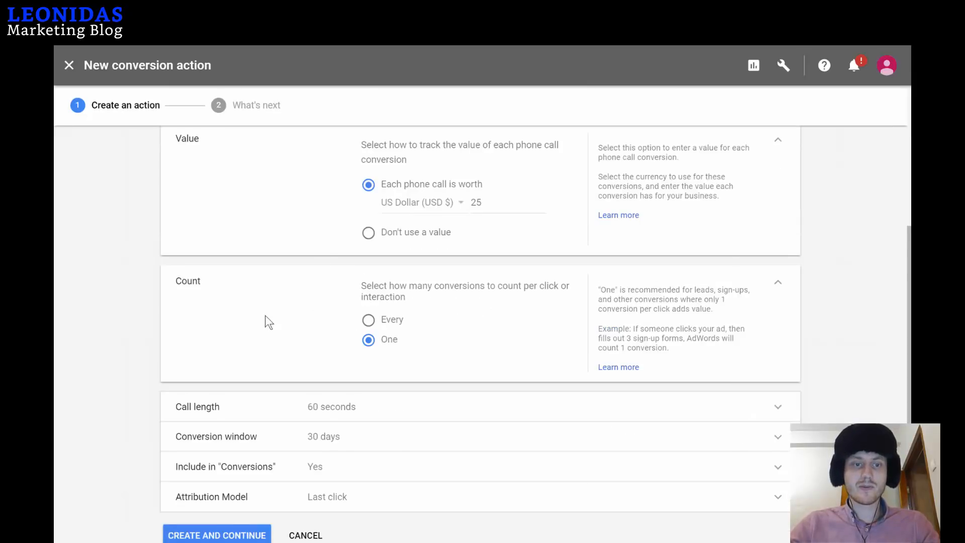
scroll(269, 321, down, 1)
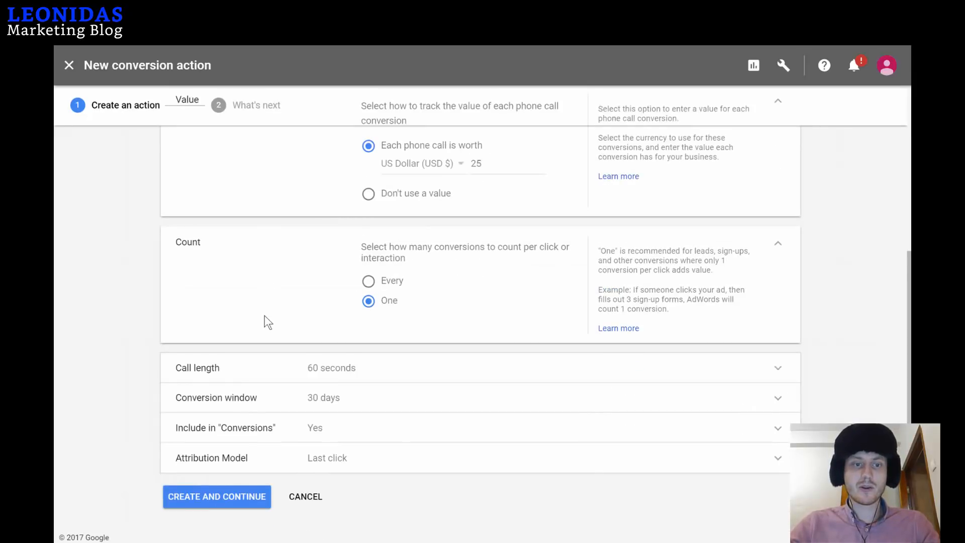
click(778, 369)
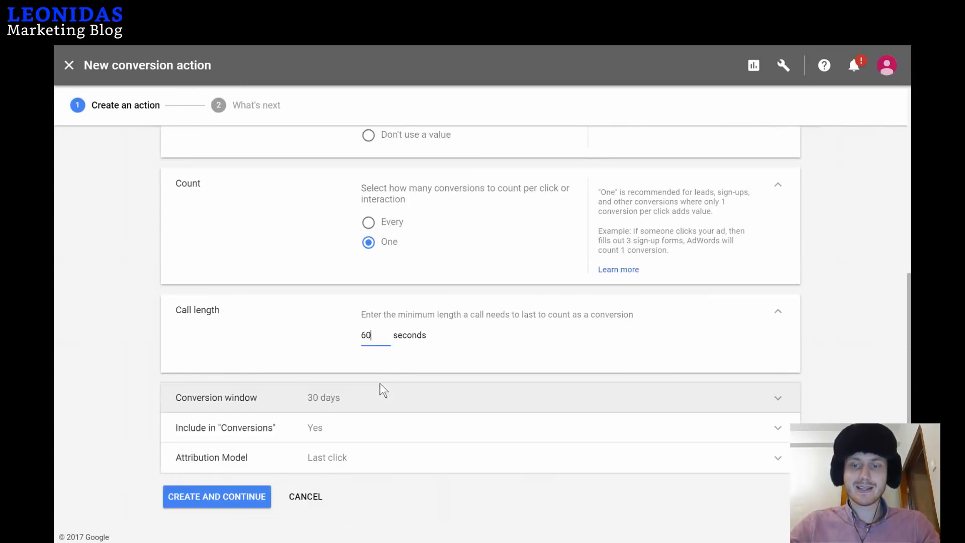
key(BackSpace)
key(BackSpace)
text(240)
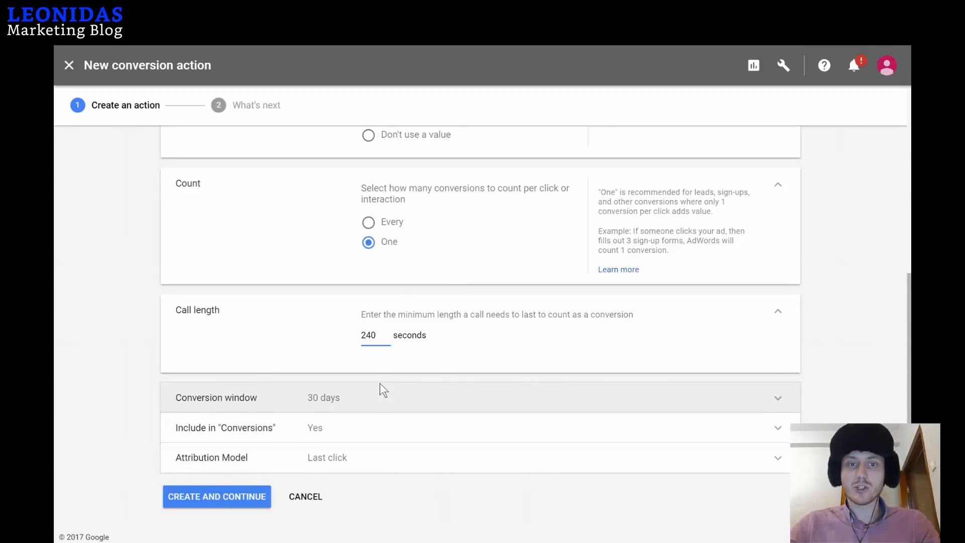
key(BackSpace)
key(BackSpace)
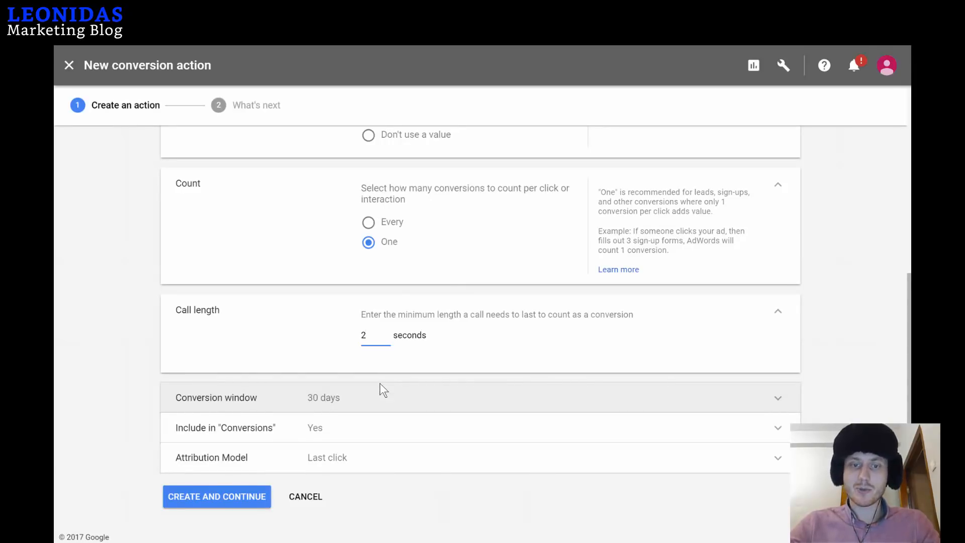
text(10)
key(BackSpace)
key(BackSpace)
text(50)
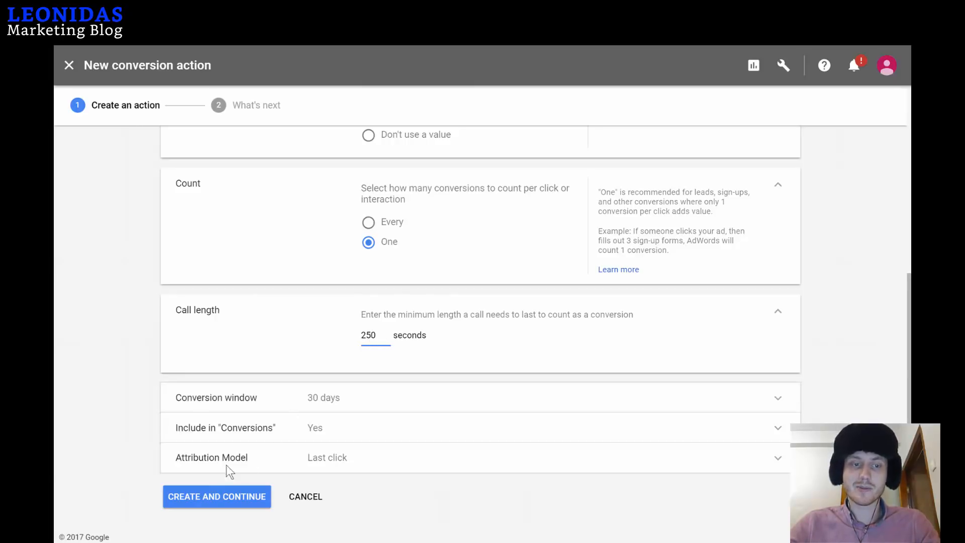
click(221, 500)
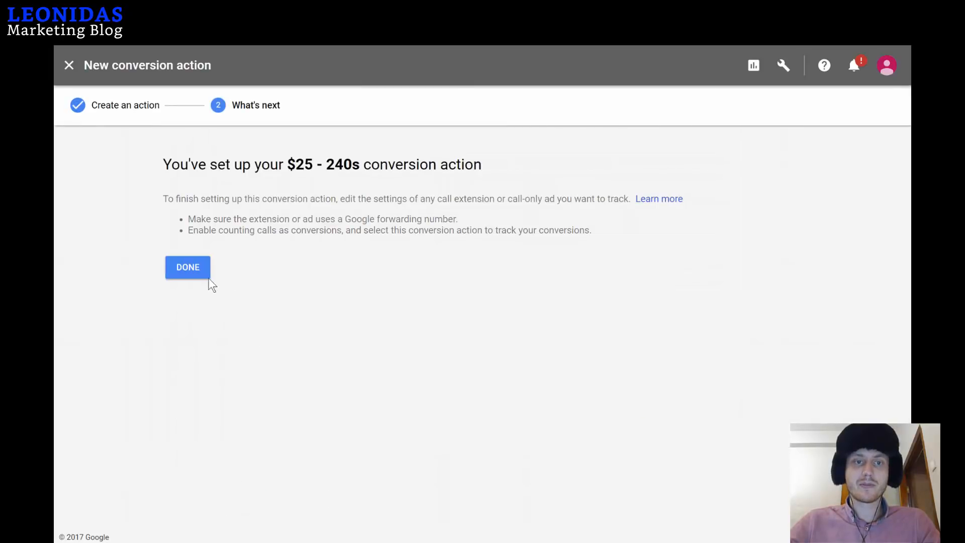
Finish the conversion setup, keep counting calls as Calls from ads, and save the call-only ad.
click(188, 268)
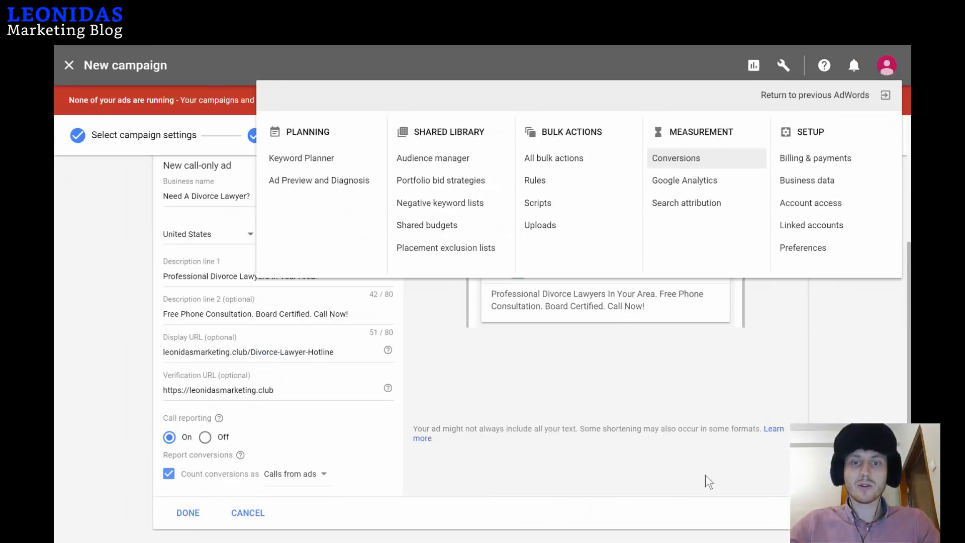
click(710, 378)
scroll(442, 375, down, 2)
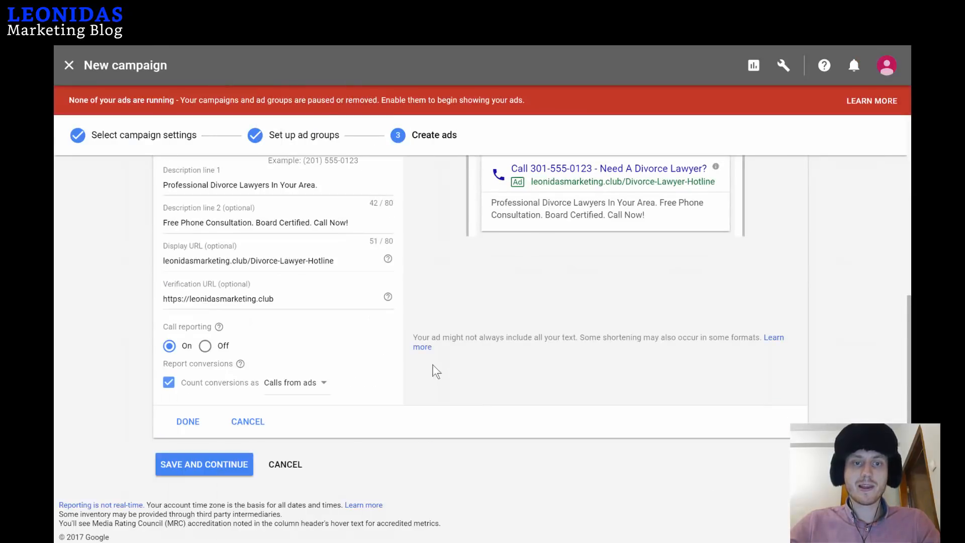
click(316, 388)
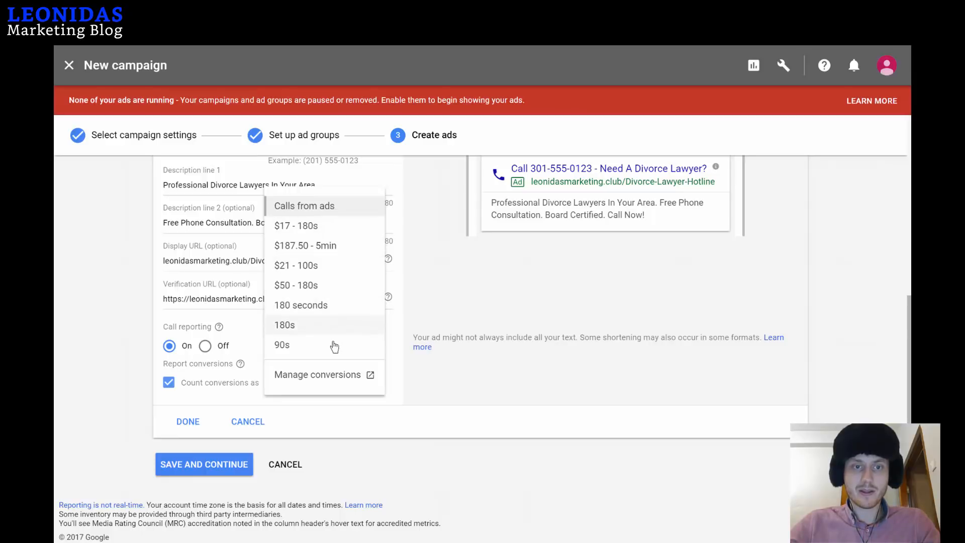
click(499, 390)
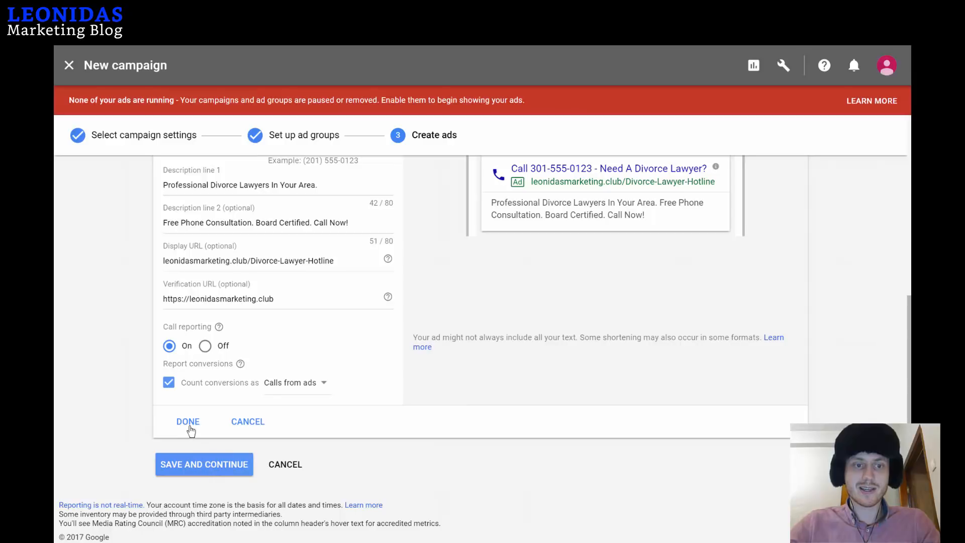
click(189, 423)
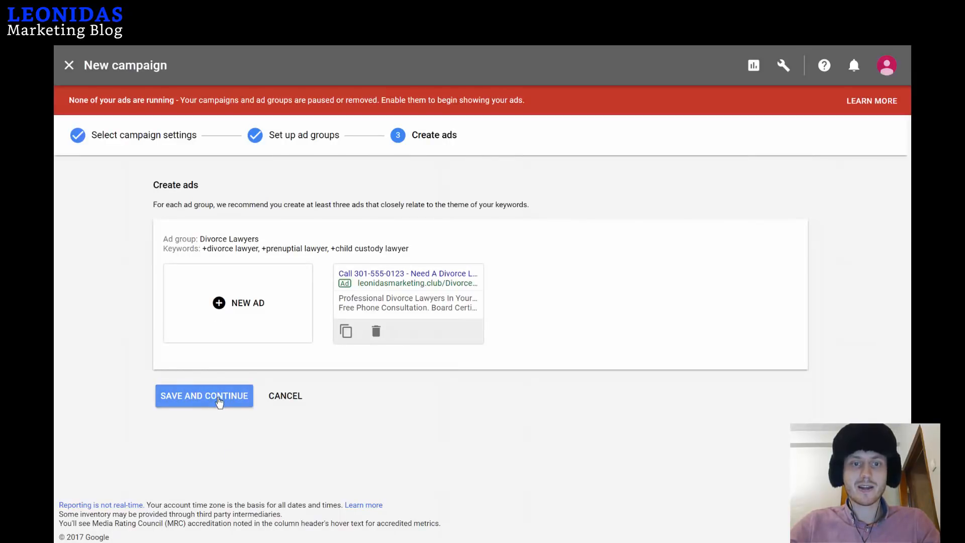
click(219, 401)
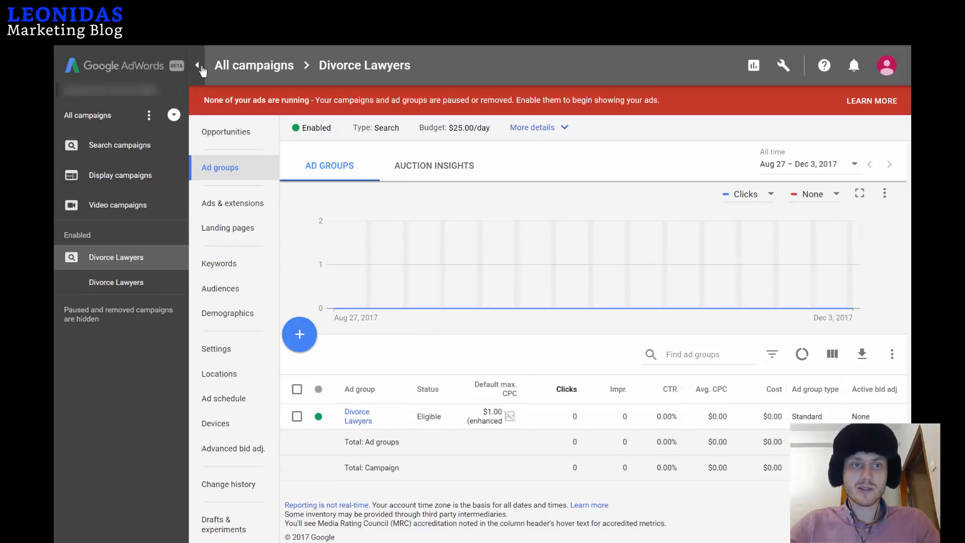
Collapse the side panel and show the Divorce Lawyers ad group's Ads & extensions list.
click(201, 68)
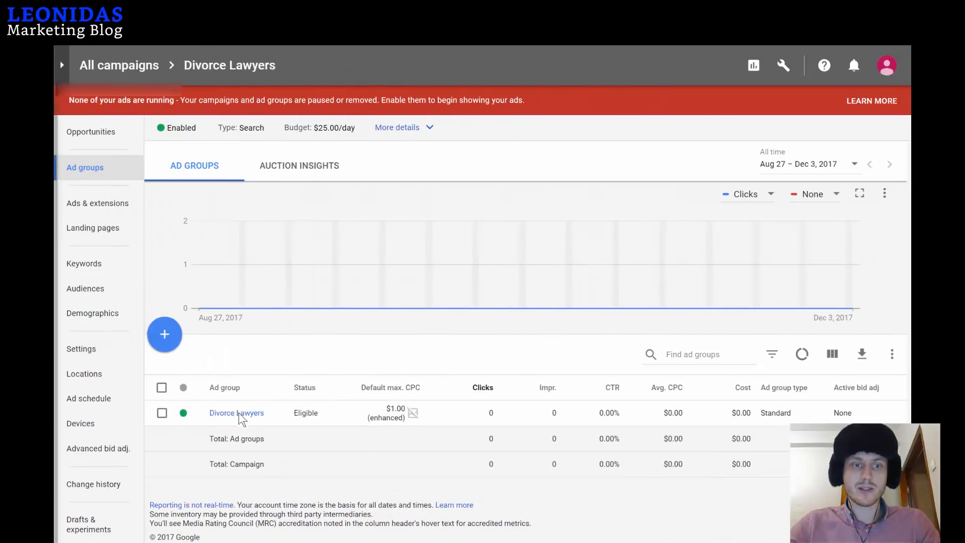
click(239, 413)
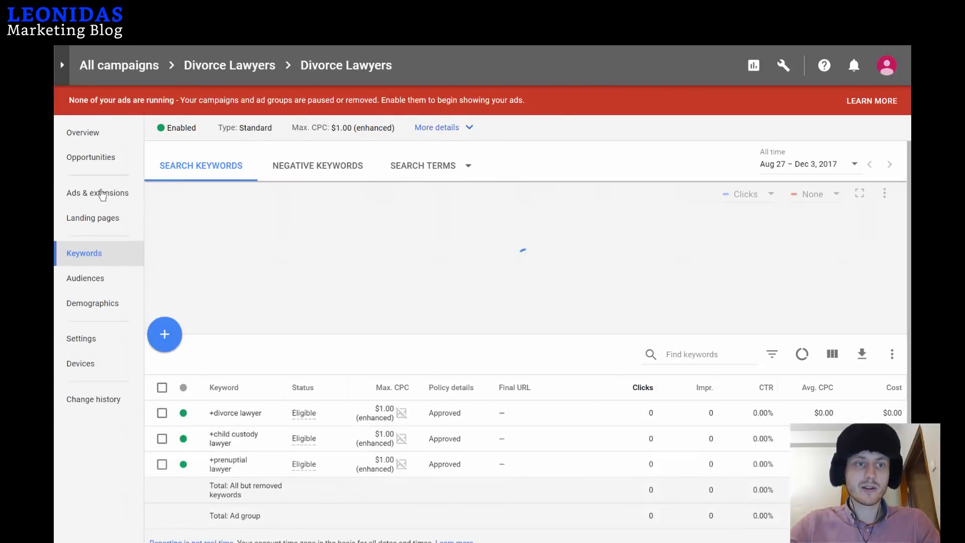
click(93, 199)
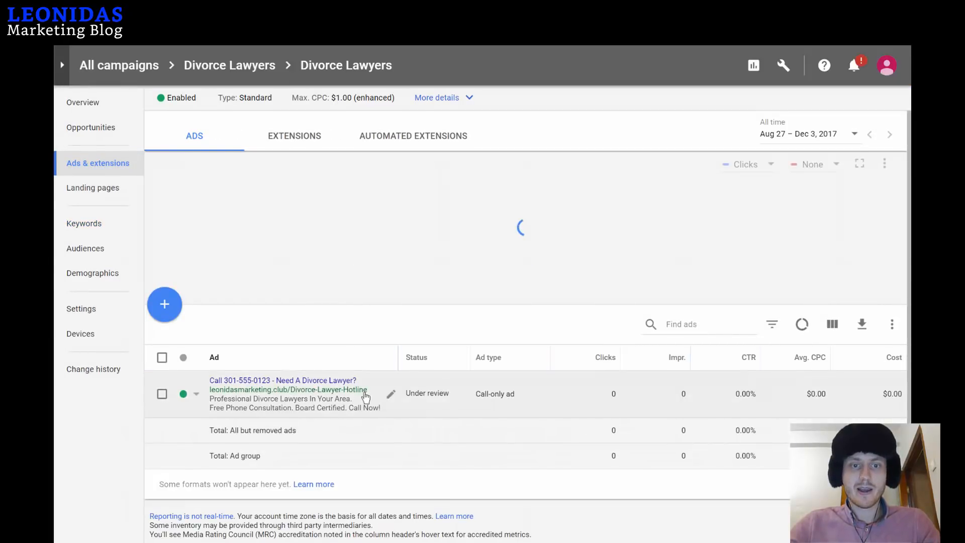
Open the call-only ad's edit form and view the Count conversions as choices without changing them.
click(391, 398)
scroll(352, 392, down, 2)
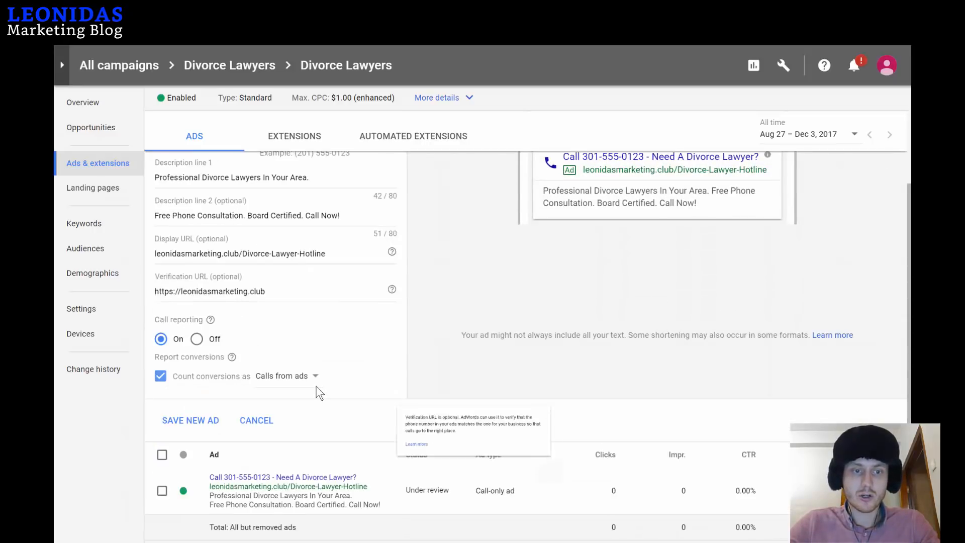
click(298, 378)
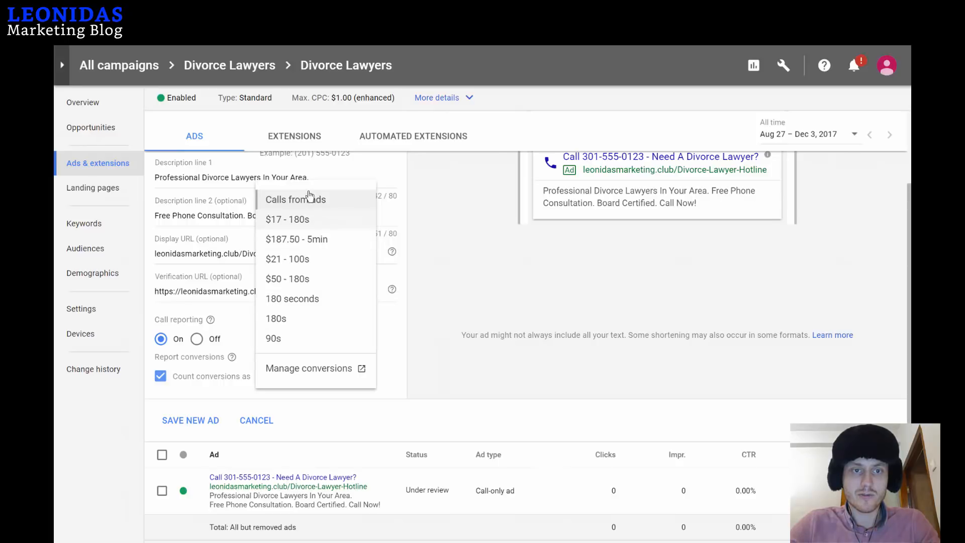
click(467, 260)
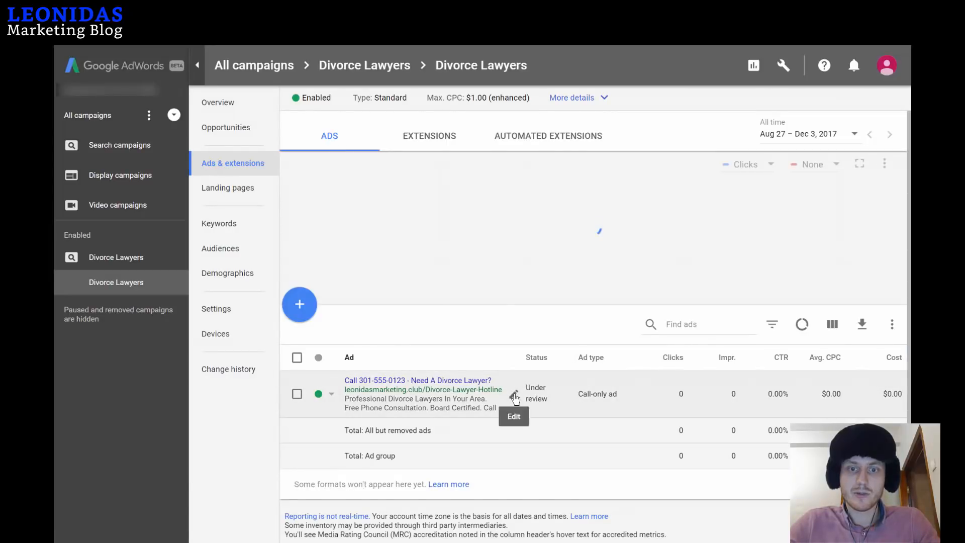
Reopen the ad, set Count conversions as to $25 - 240s, and save the new ad.
click(514, 397)
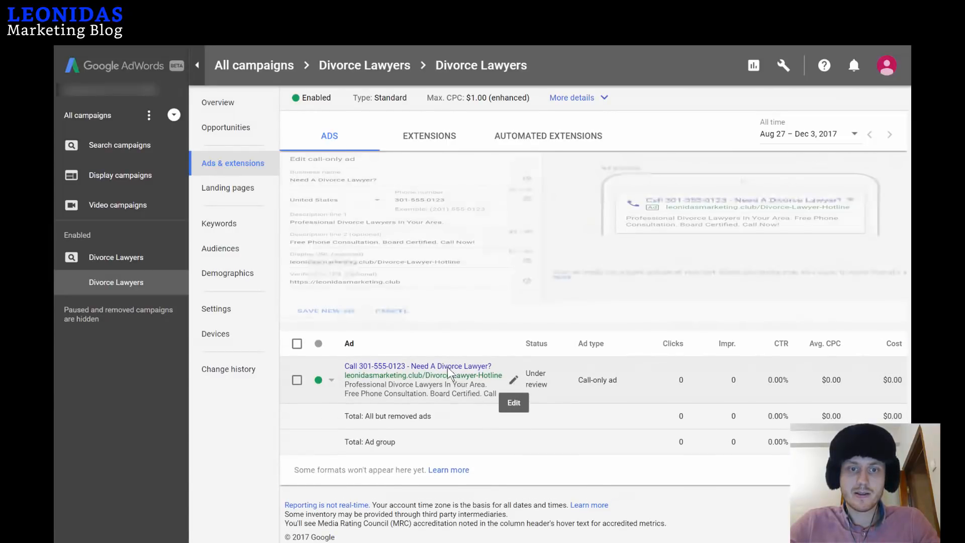
click(433, 487)
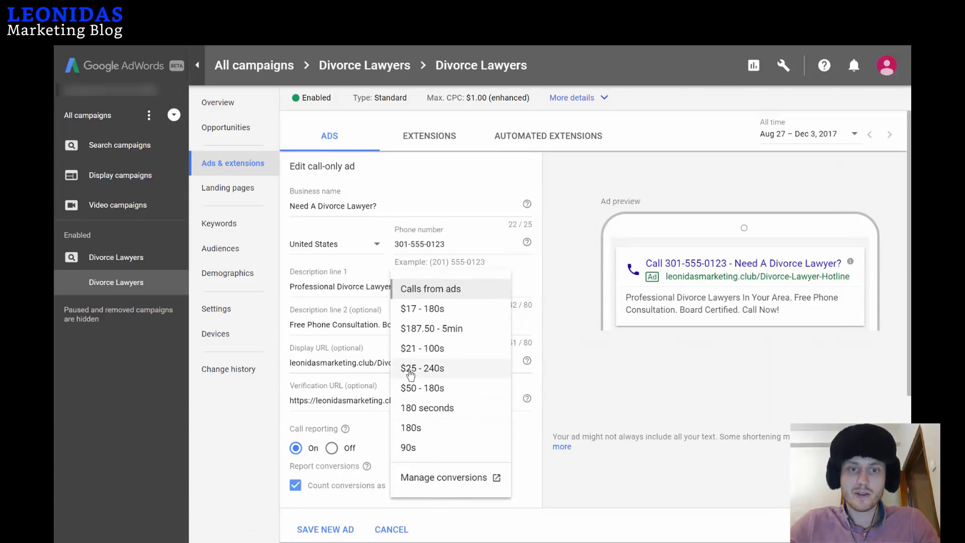
click(427, 372)
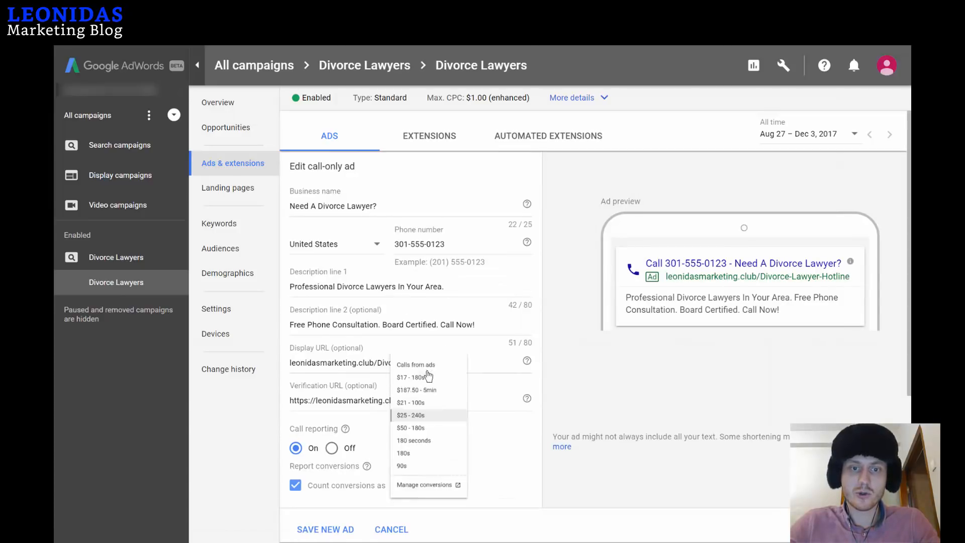
scroll(523, 394, down, 4)
click(337, 315)
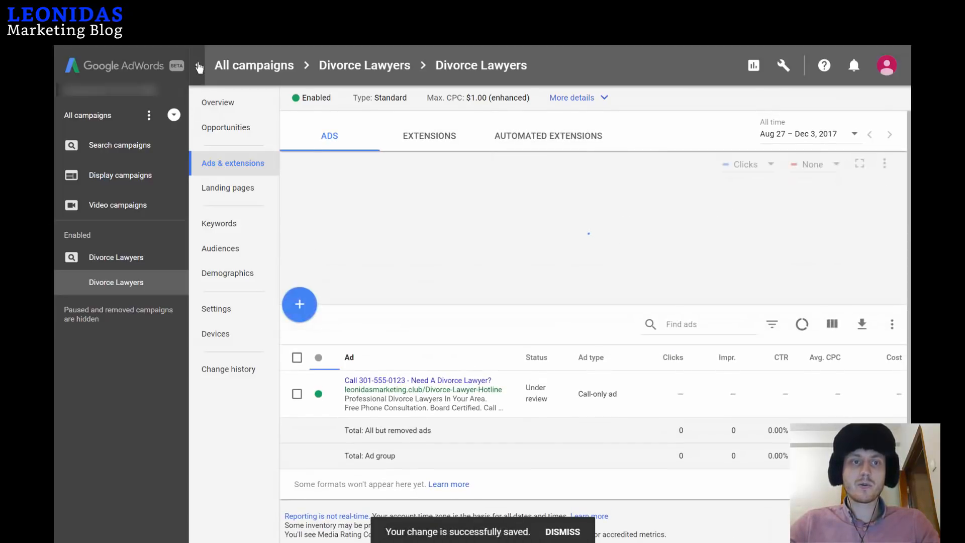
Collapse the side panel and reopen the call-only ad to verify conversions count as $25 - 240s.
click(198, 64)
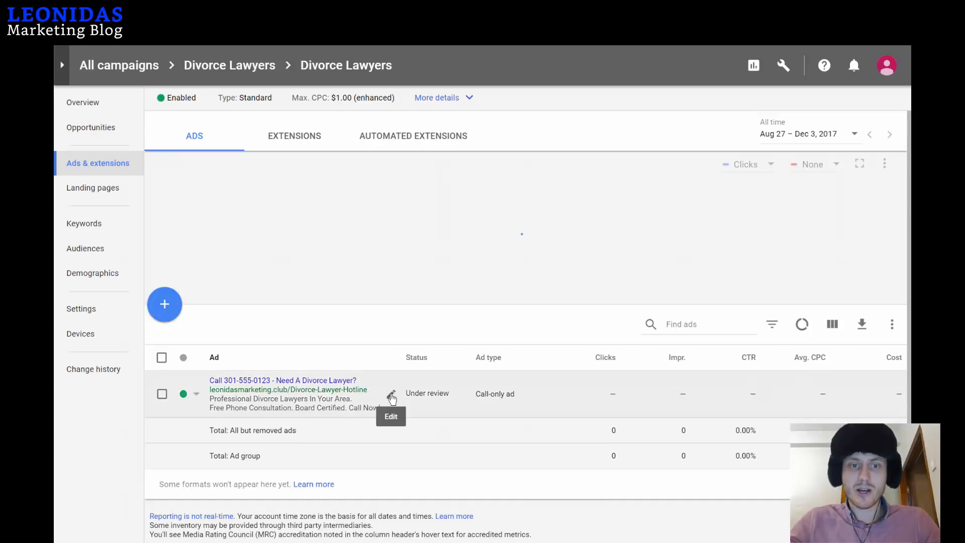
click(391, 387)
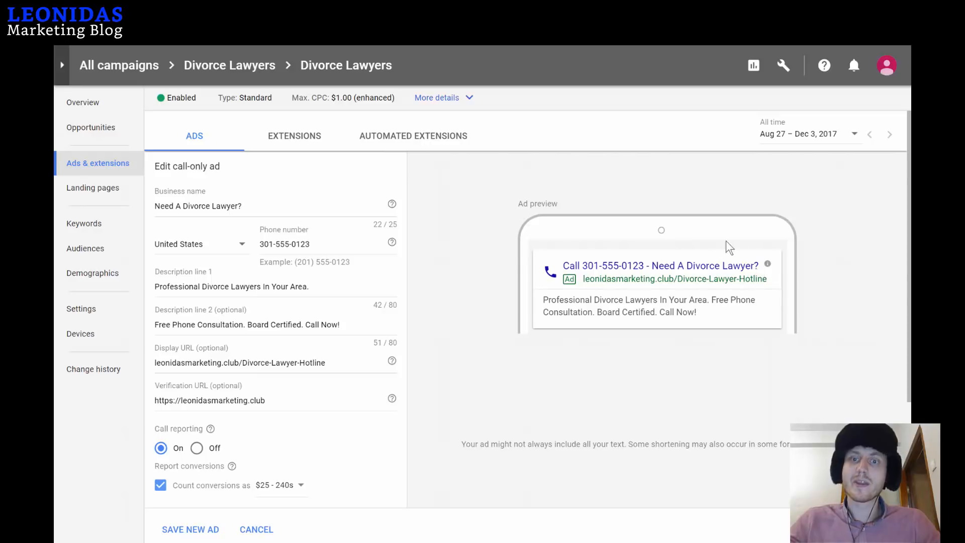
scroll(505, 284, down, 2)
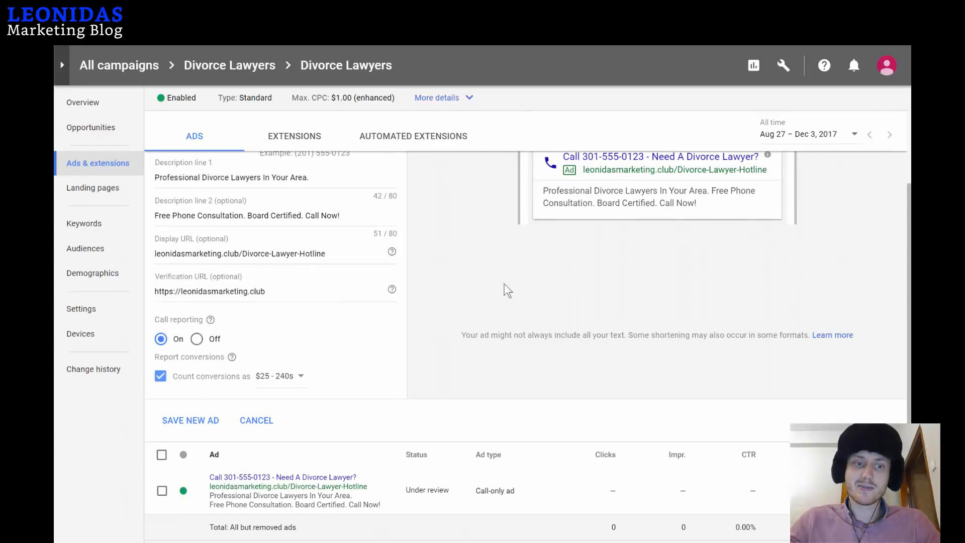
Cancel the ad edit and start a new text ad with an empty Final URL.
click(254, 421)
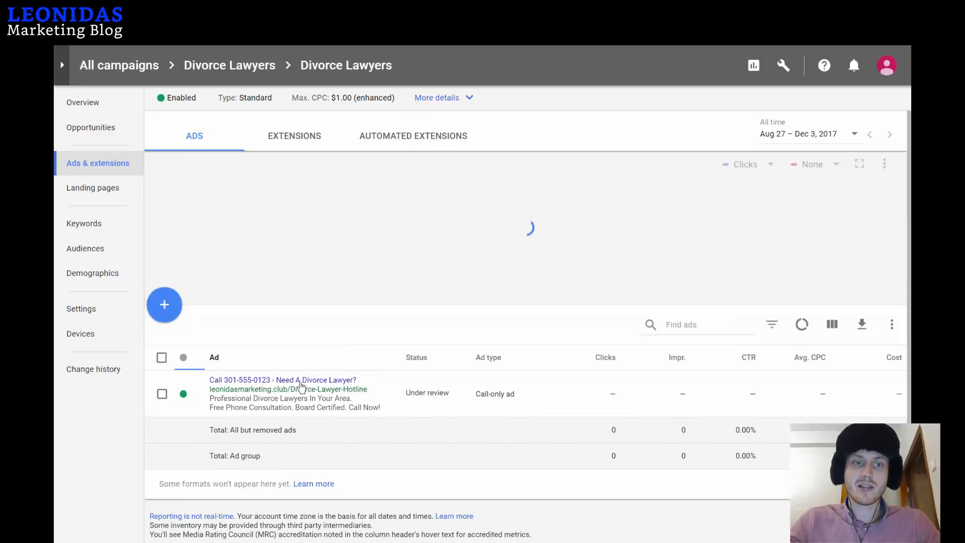
click(165, 308)
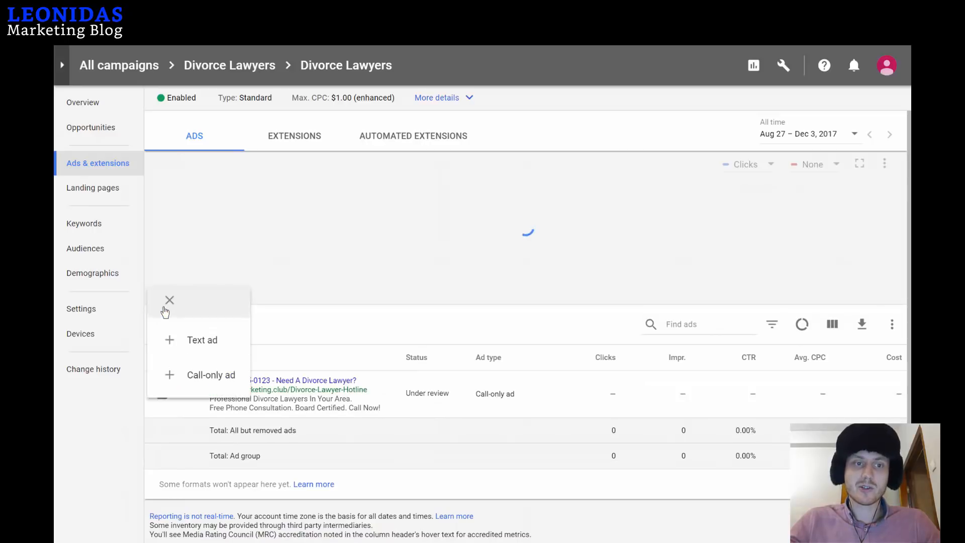
click(203, 352)
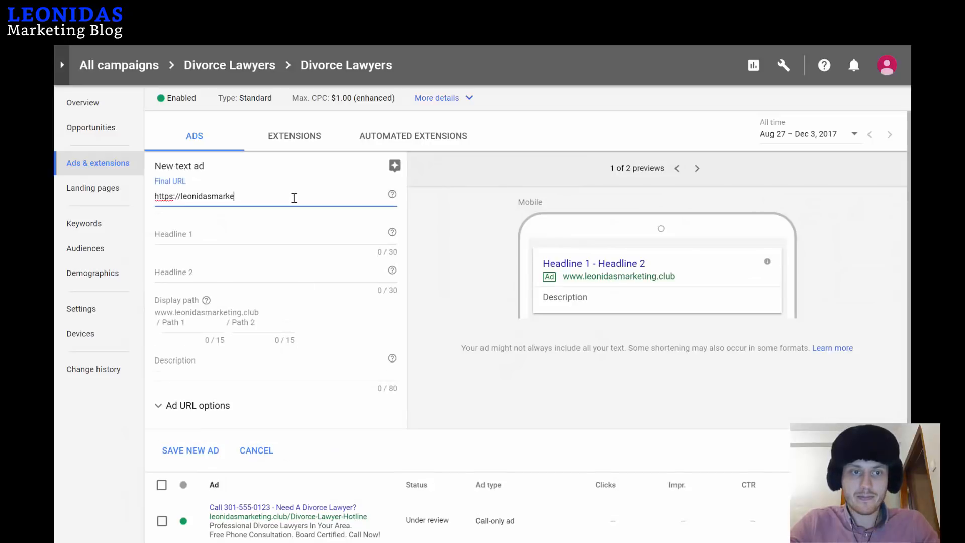
key(BackSpace)
key(BackSpace)
key(BackSpace)
key(BackSpace)
key(BackSpace)
key(BackSpace)
key(BackSpace)
key(BackSpace)
key(BackSpace)
key(BackSpace)
key(BackSpace)
key(BackSpace)
key(BackSpace)
key(BackSpace)
key(BackSpace)
key(BackSpace)
key(BackSpace)
key(BackSpace)
key(BackSpace)
key(BackSpace)
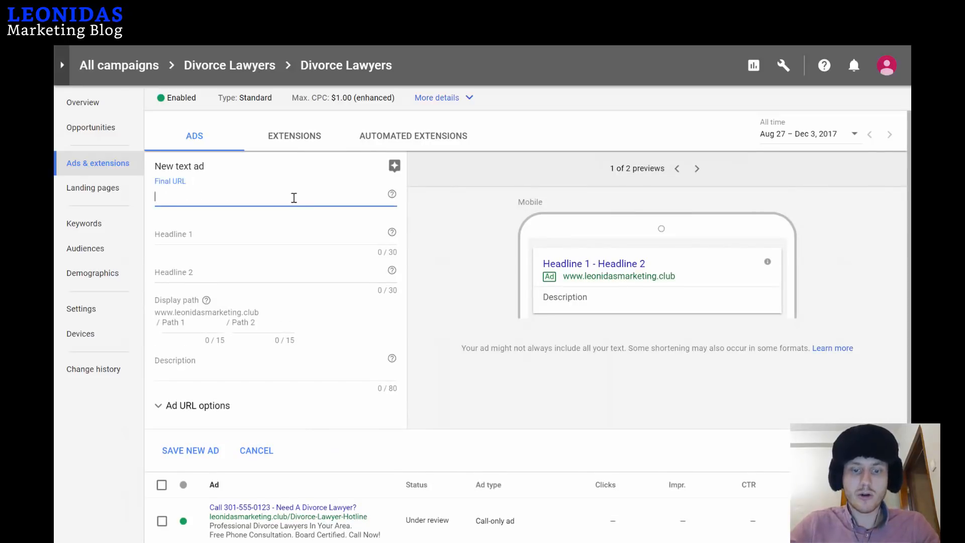
text(https:)
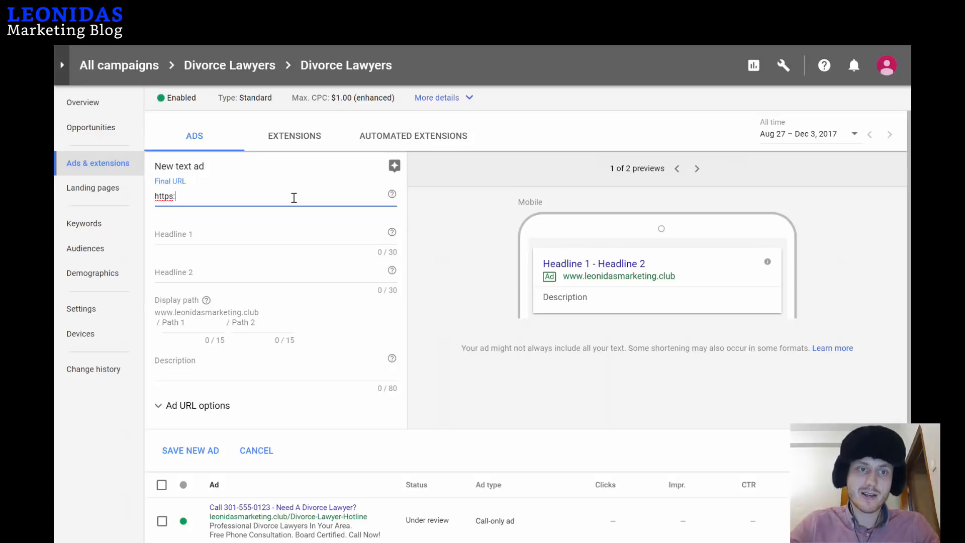
text(//leondias)
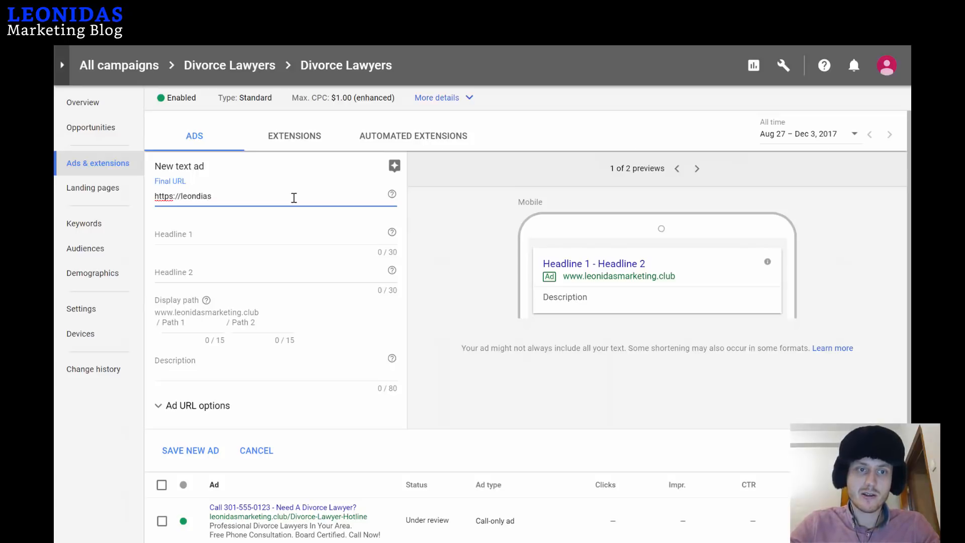
key(BackSpace)
key(BackSpace)
key(BackSpace)
key(BackSpace)
text(idasm)
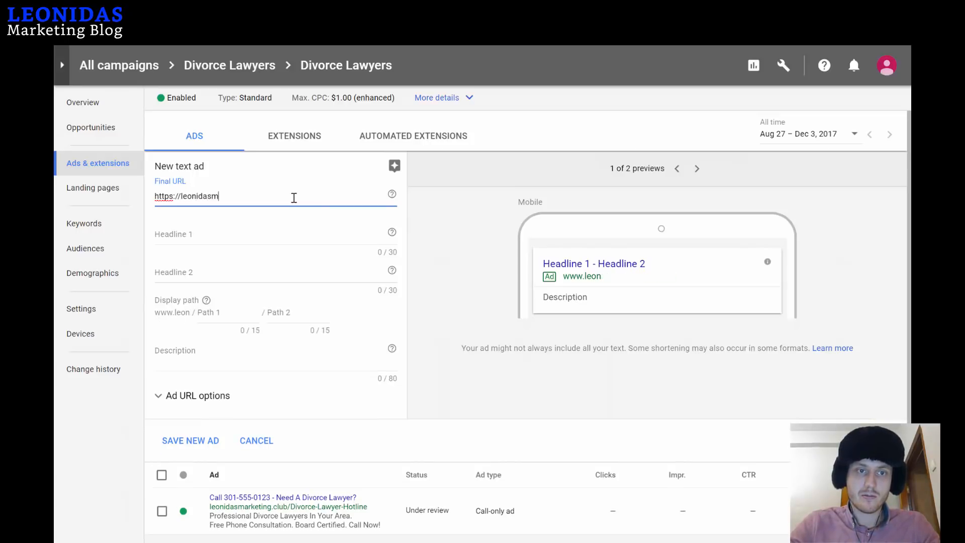
text(arketing.club)
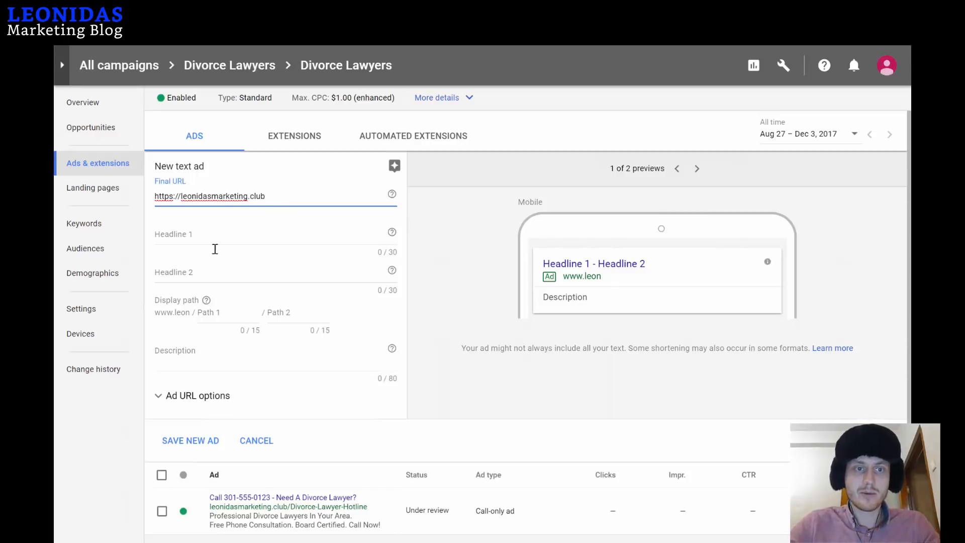
click(215, 233)
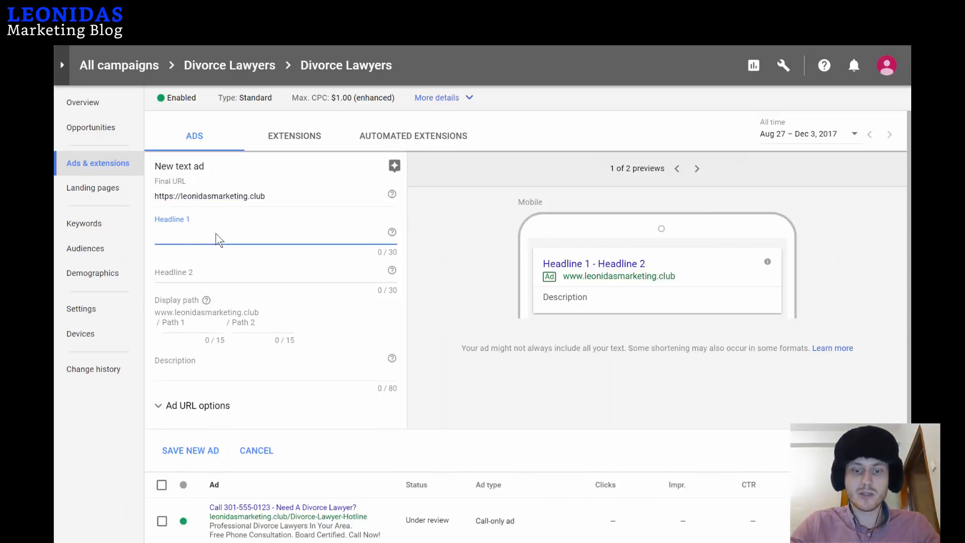
text(Ca)
key(BackSpace)
key(BackSpace)
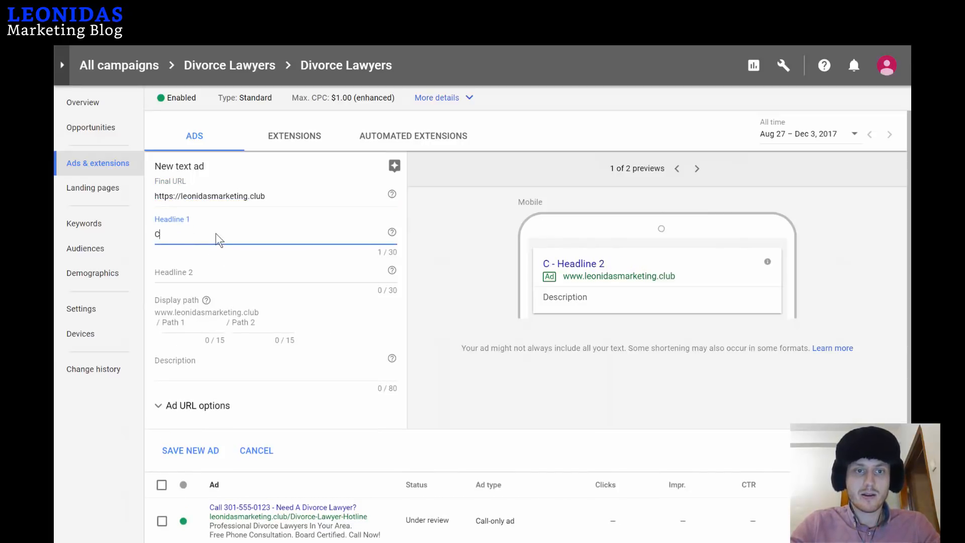
text(Need A)
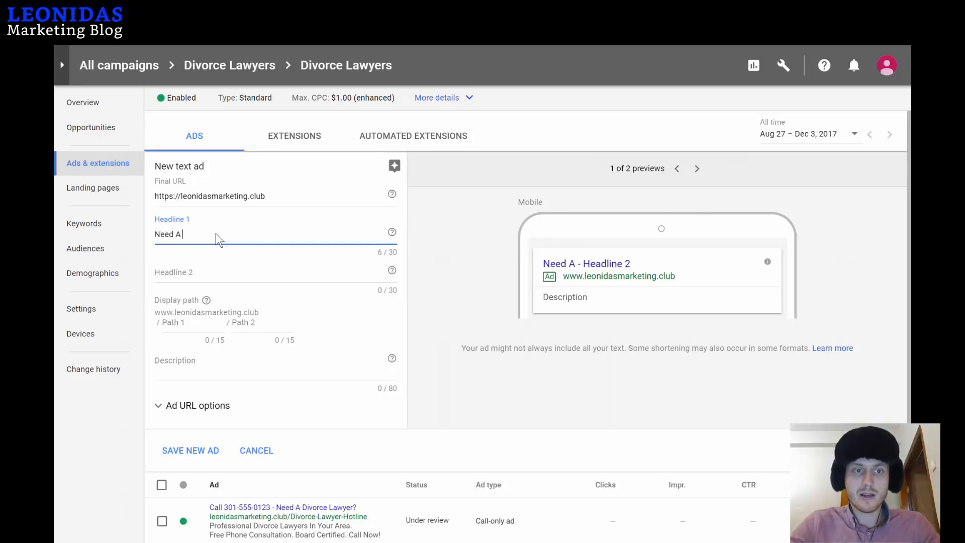
text( Divorce Lawyer Now?)
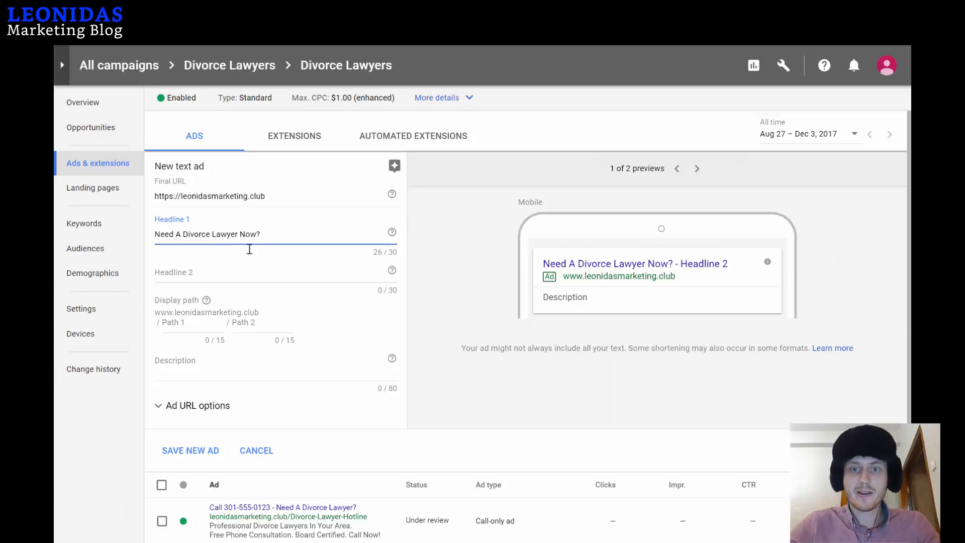
Set Headline 2 to 'Free Consultation. Call Now', removing 'Phone' to fit 30 characters.
click(262, 274)
text(Free Consul)
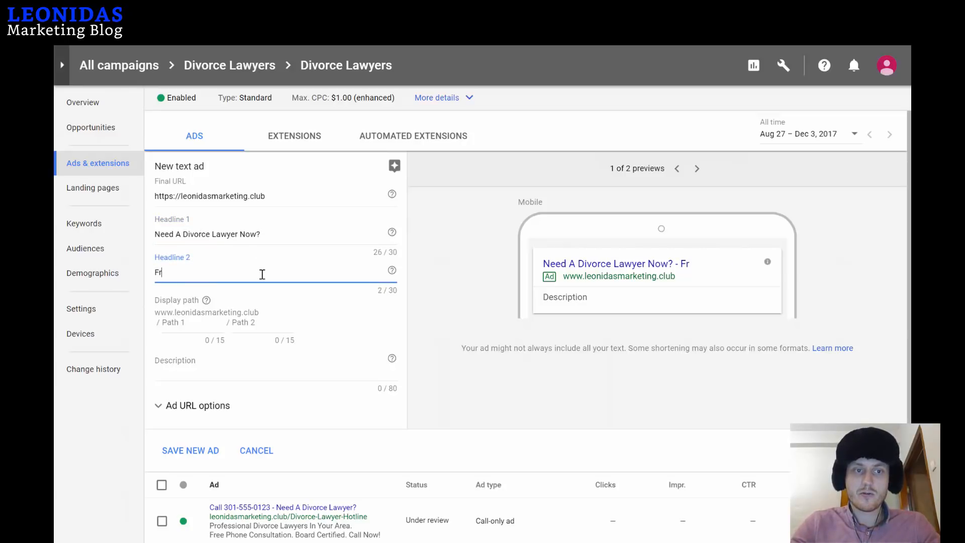
key(BackSpace)
key(BackSpace)
key(BackSpace)
key(BackSpace)
key(BackSpace)
key(BackSpace)
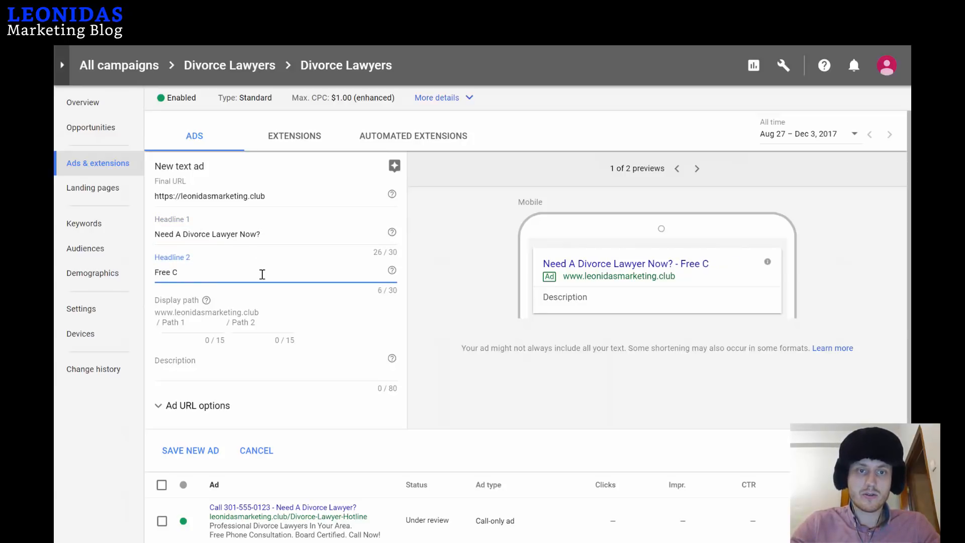
text(Phone Culs)
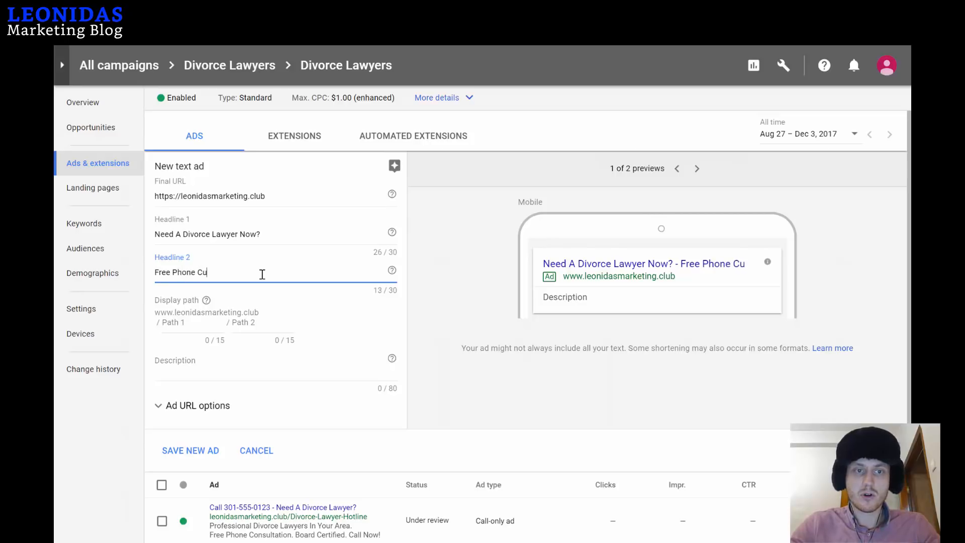
key(BackSpace)
key(BackSpace)
key(BackSpace)
text(on)
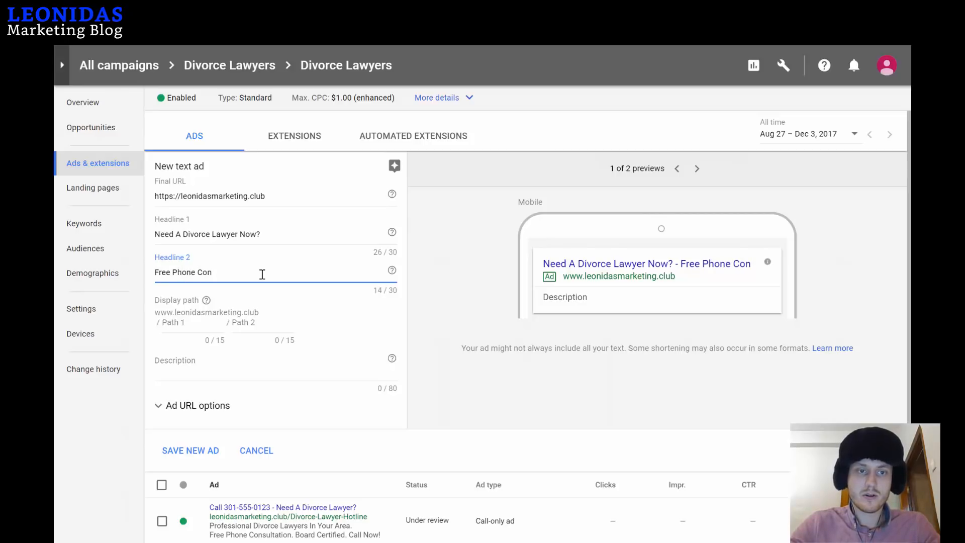
text(sultation)
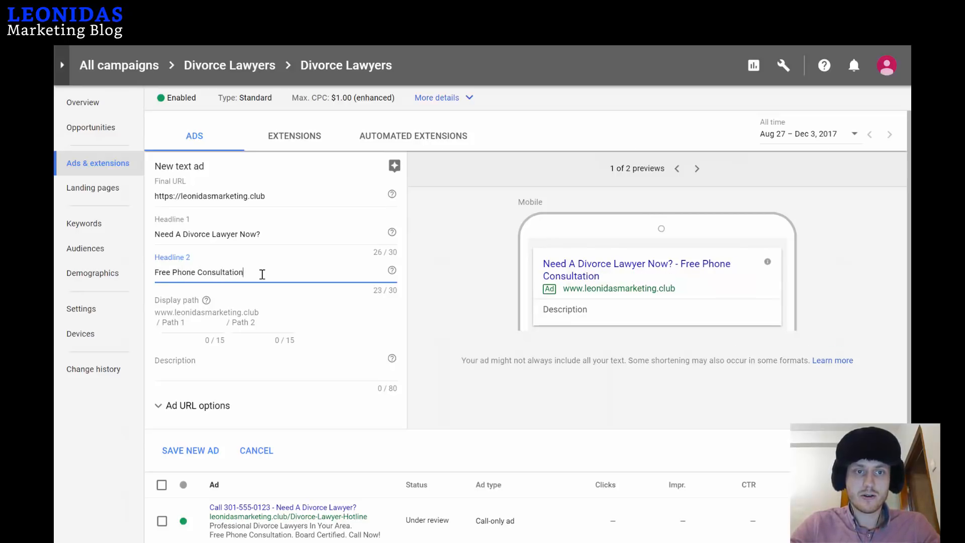
text(. Call Now!)
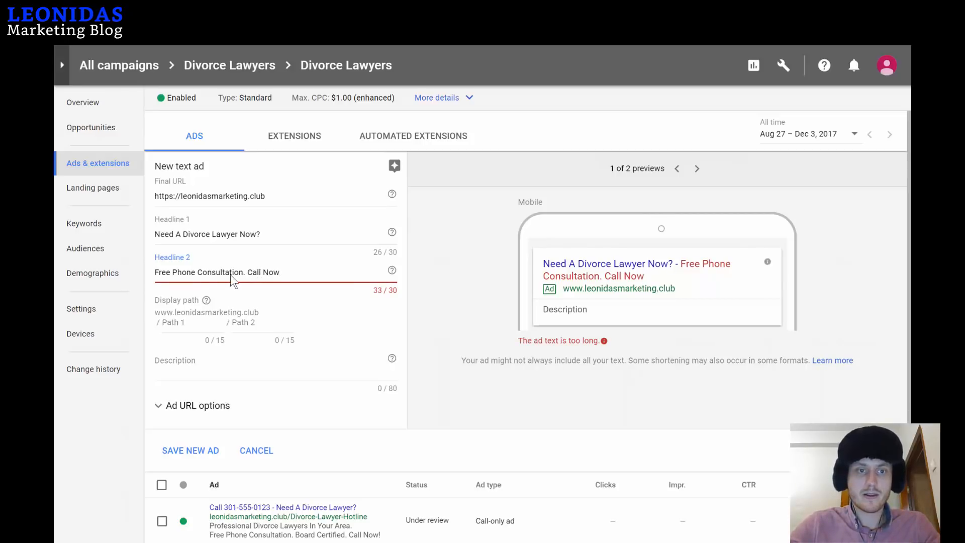
double_click(184, 271)
key(BackSpace)
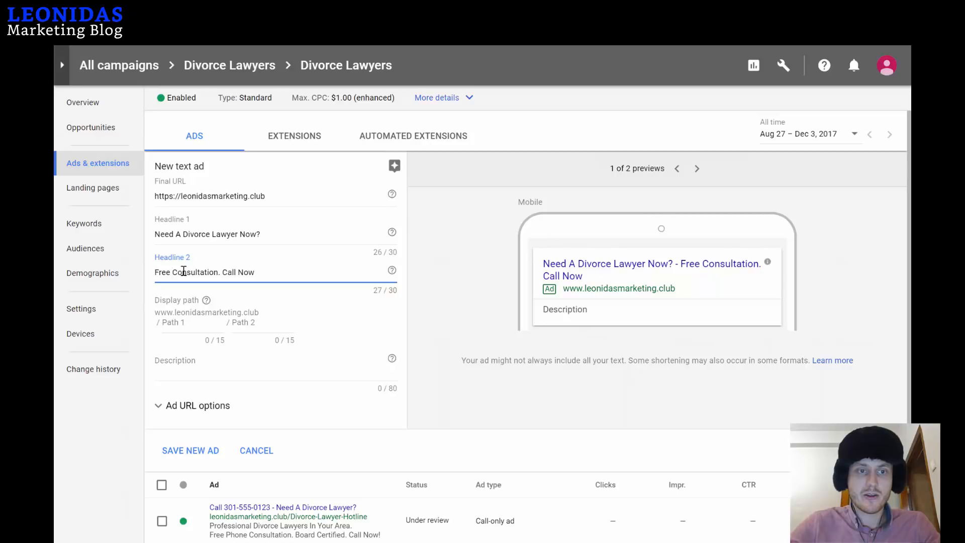
Fill the display path with Path 1 'Tap-To-Call' and Path 2 'Divorce Lawyers'.
click(194, 321)
text(Tap-T)
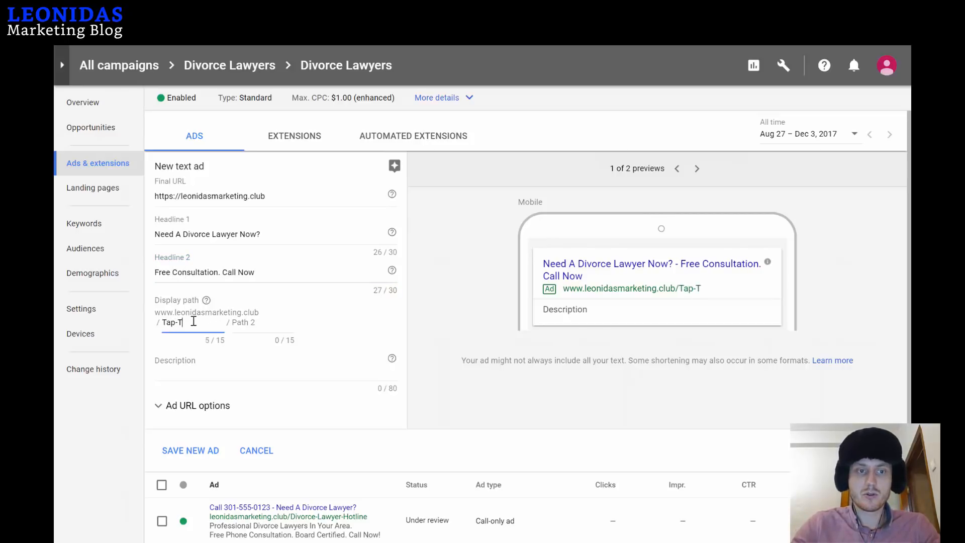
text(o-Call)
key(Tab)
text(D)
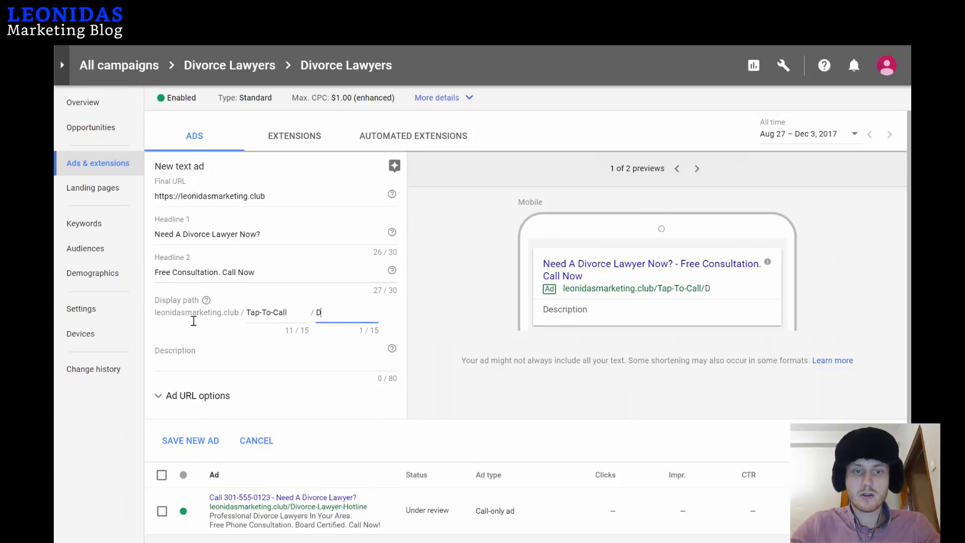
text(ivorce Lawyers)
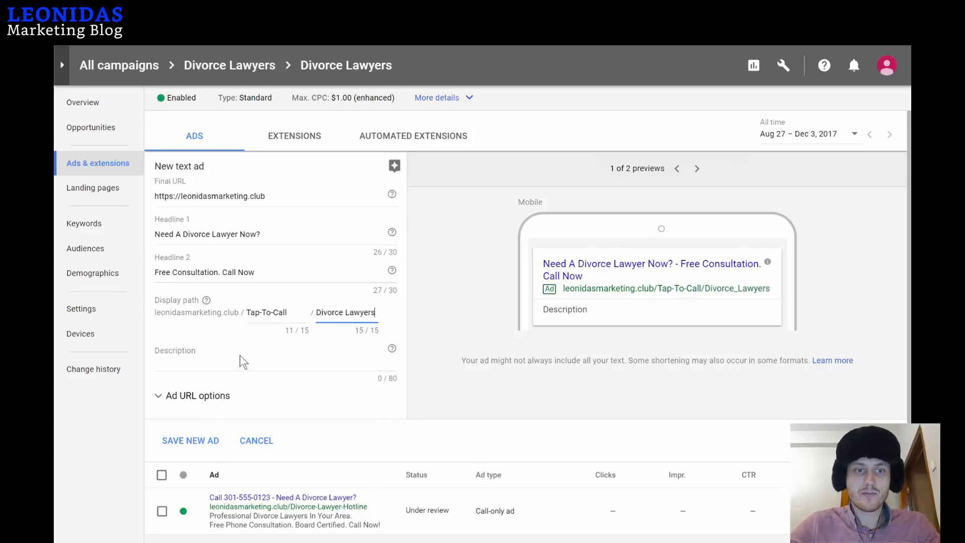
click(216, 365)
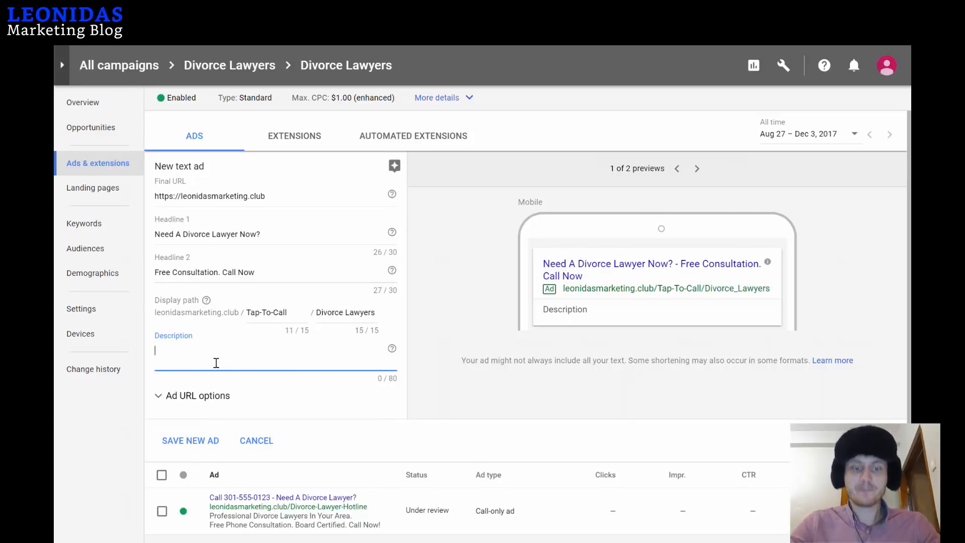
Type the description 'Call A Certified Divorce Lawyer. Free Consultation. Win Your Divorce Case. Call now!'.
text(Call A)
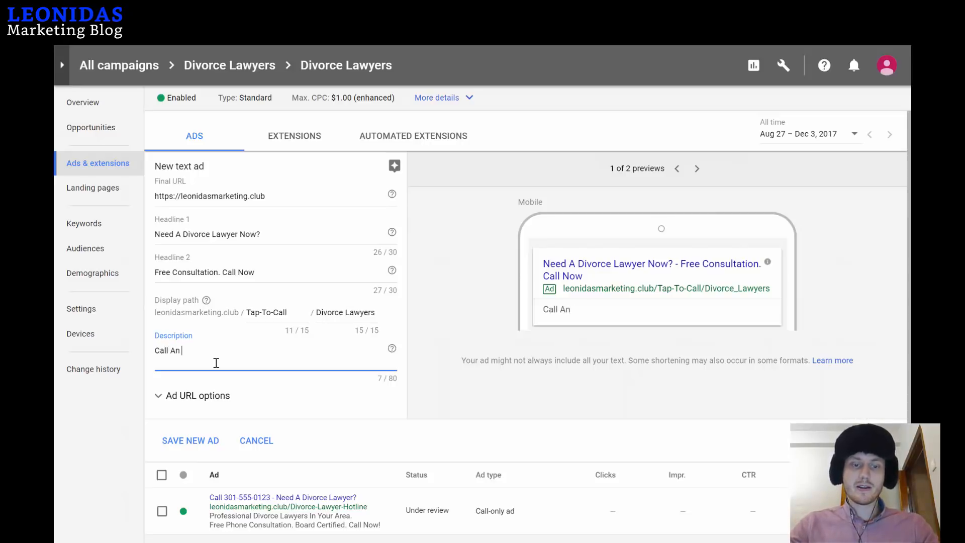
text(n)
key(BackSpace)
text(C)
key(BackSpace)
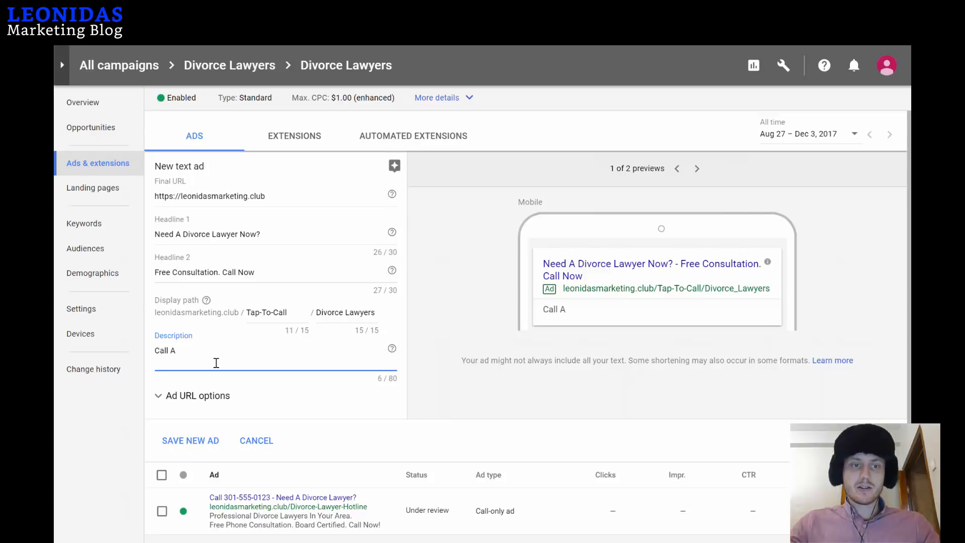
text(Certi)
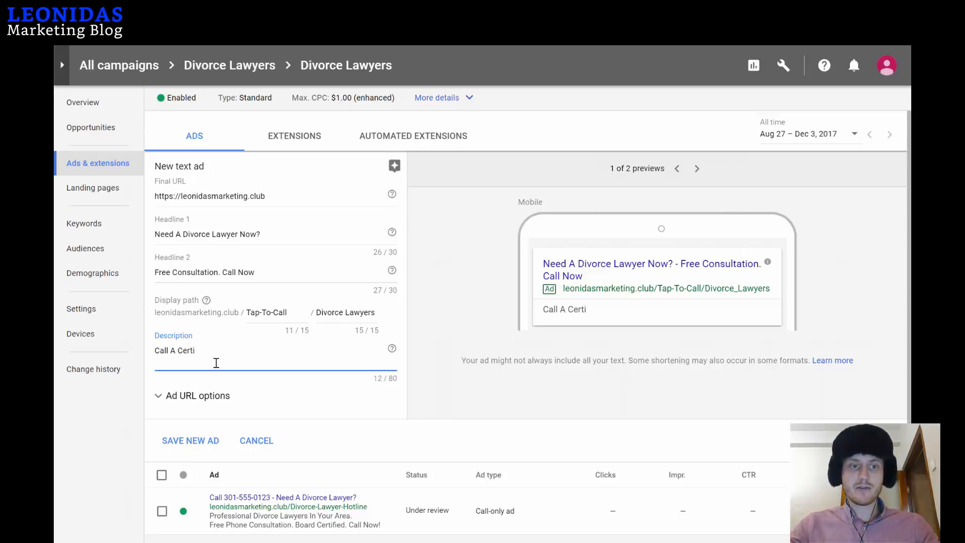
text(fied Lawyer)
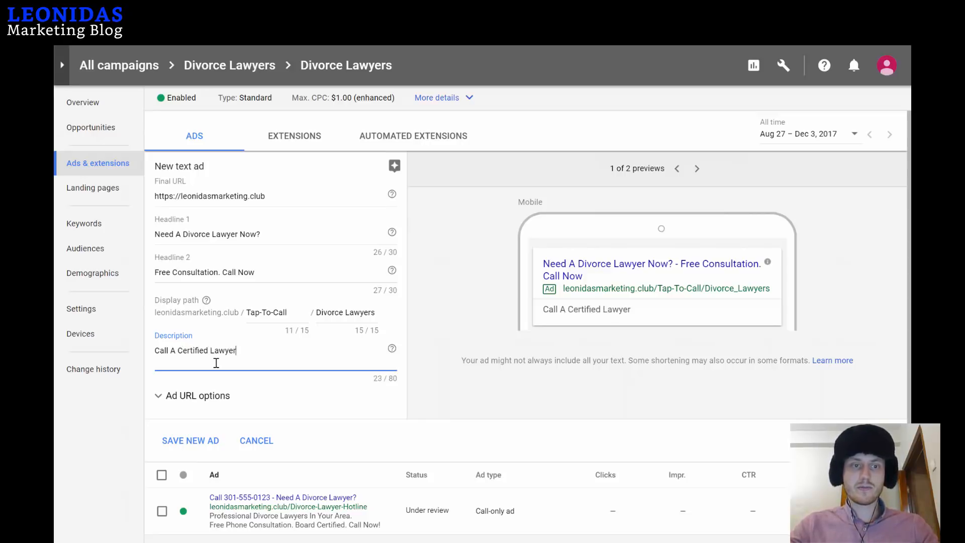
key(BackSpace)
key(BackSpace)
key(BackSpace)
key(BackSpace)
key(BackSpace)
key(BackSpace)
key(BackSpace)
text(Divorce Lawyer)
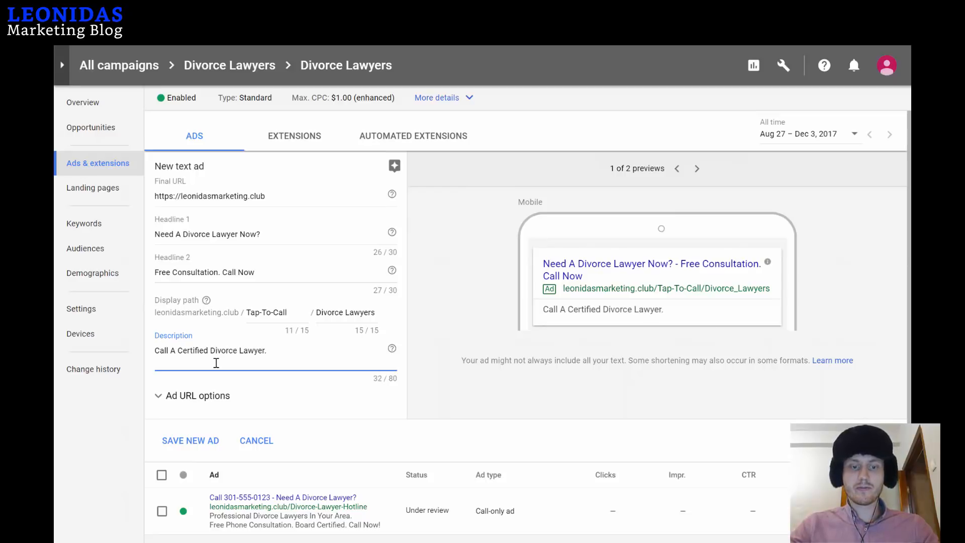
text(. Free Cons)
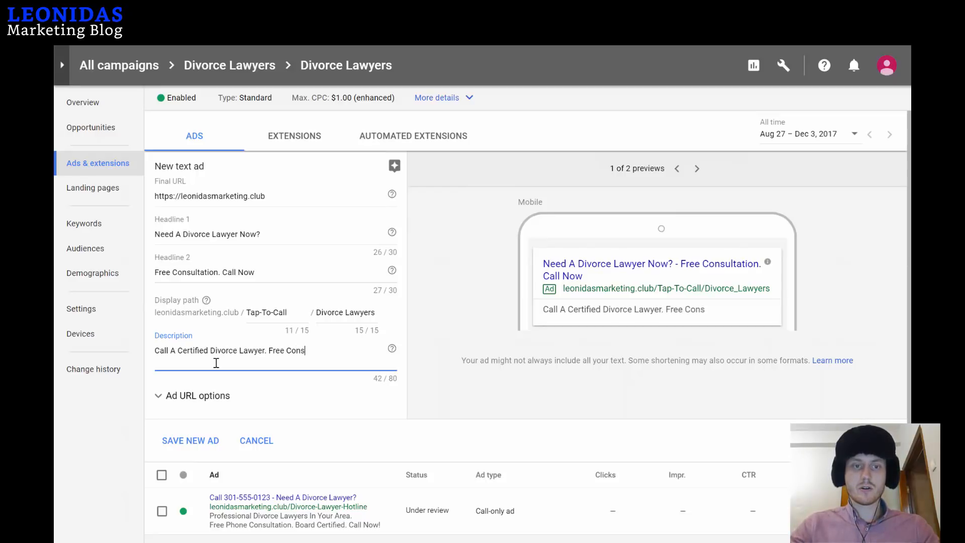
text(ultation. )
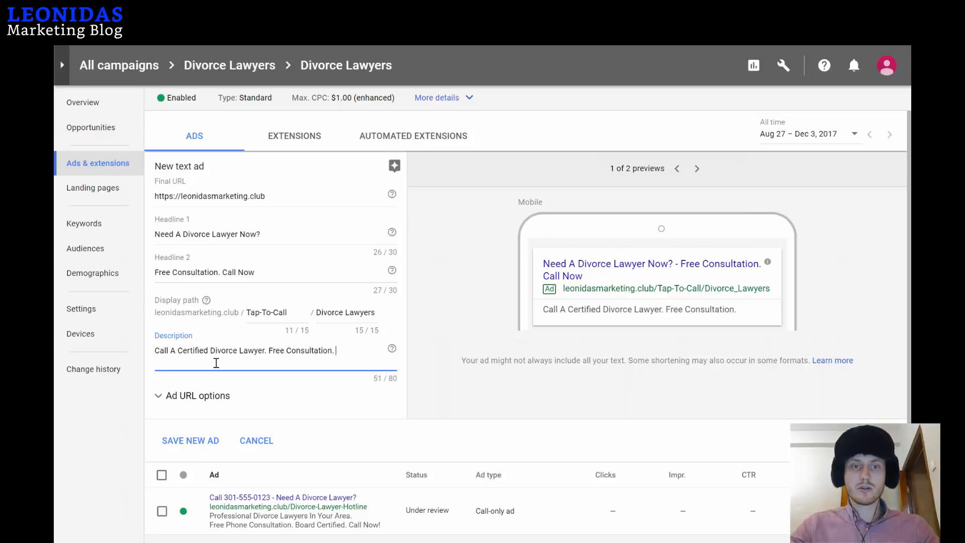
text(Win Your Divorce C)
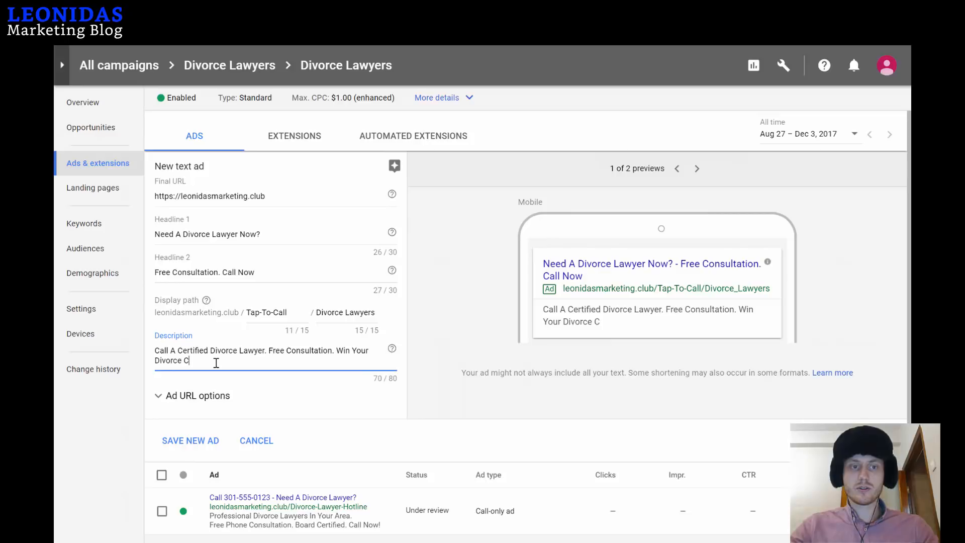
text(ase. Call now!)
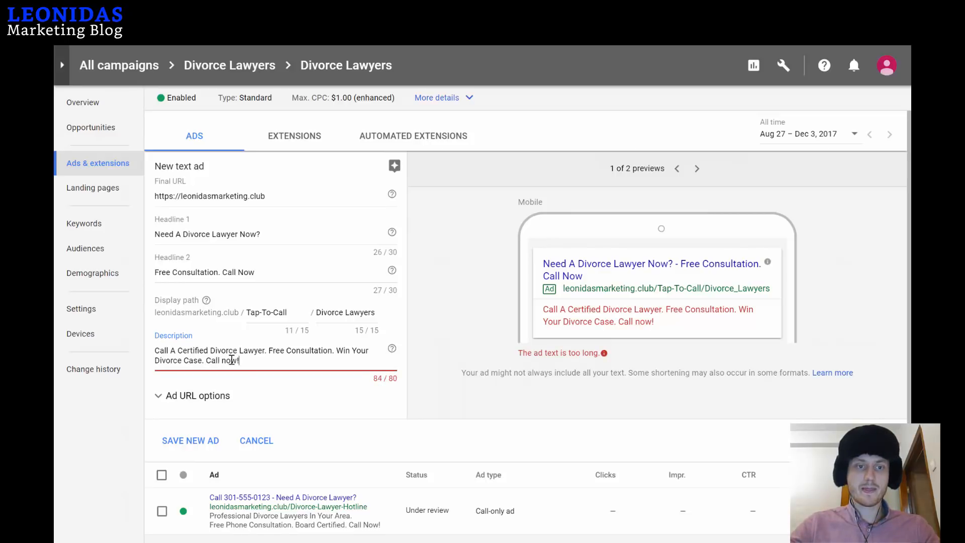
Capitalize 'Now' and delete the extra 'Divorce' so the description fits 80 characters.
click(226, 361)
key(BackSpace)
text(N)
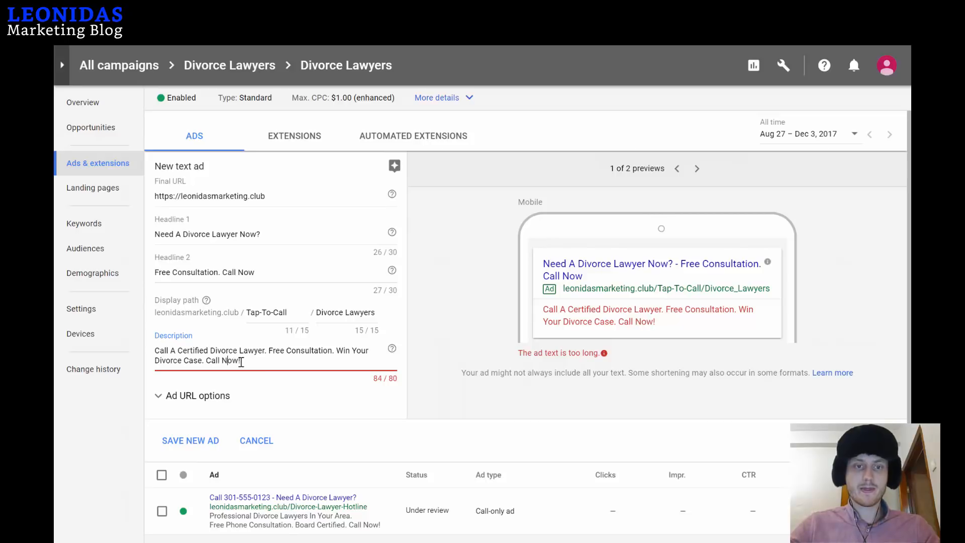
scroll(242, 362, down, 2)
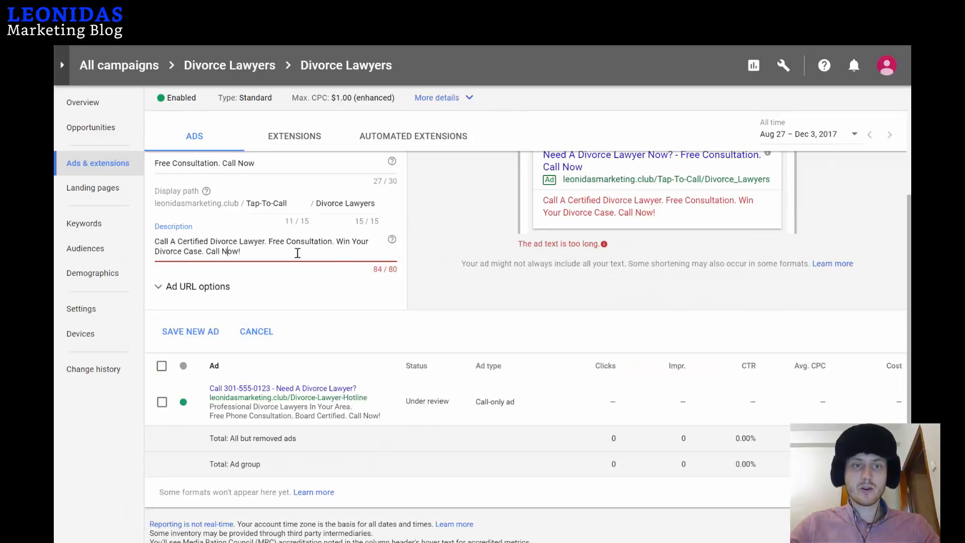
click(182, 252)
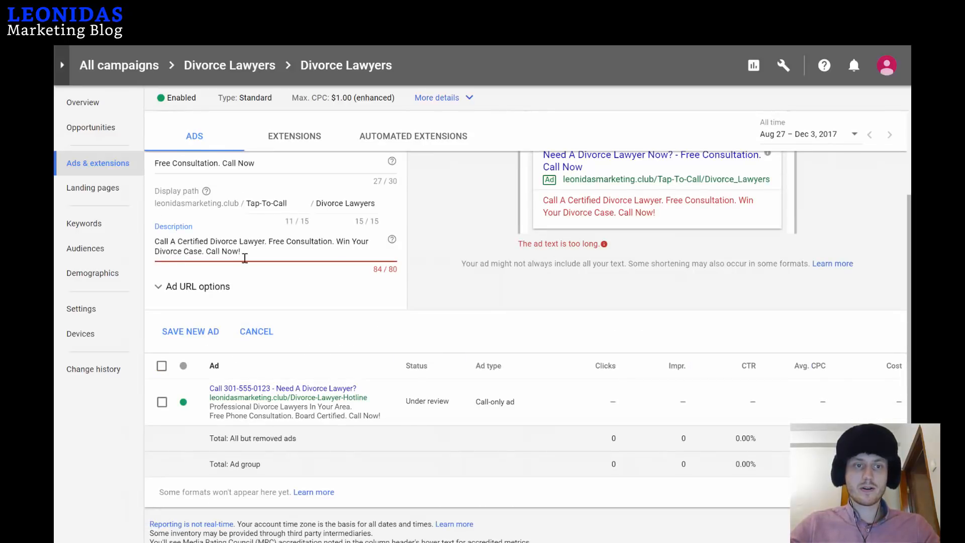
key(BackSpace)
key(BackSpace)
key(BackSpace)
key(BackSpace)
key(BackSpace)
key(BackSpace)
key(BackSpace)
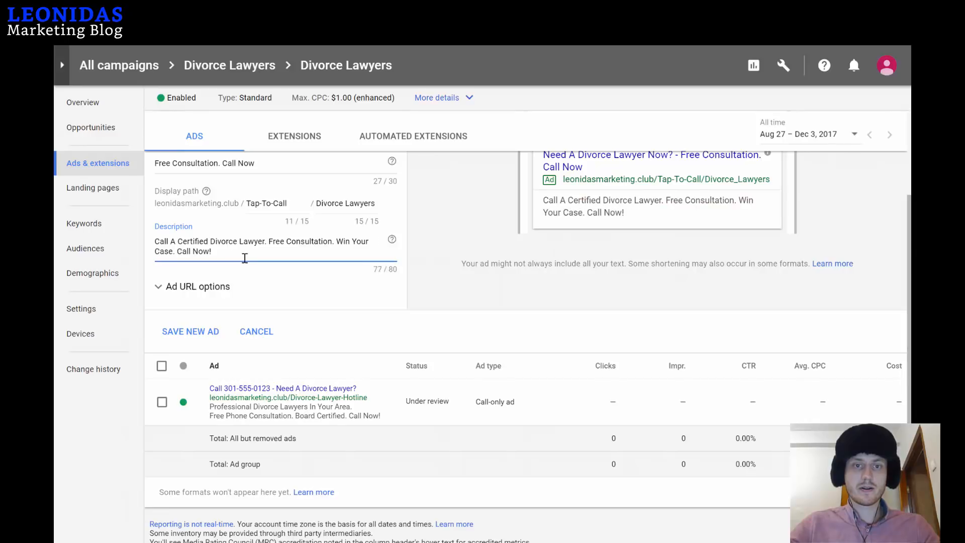
Enable a separate final URL for mobile in the ad's URL options.
click(160, 288)
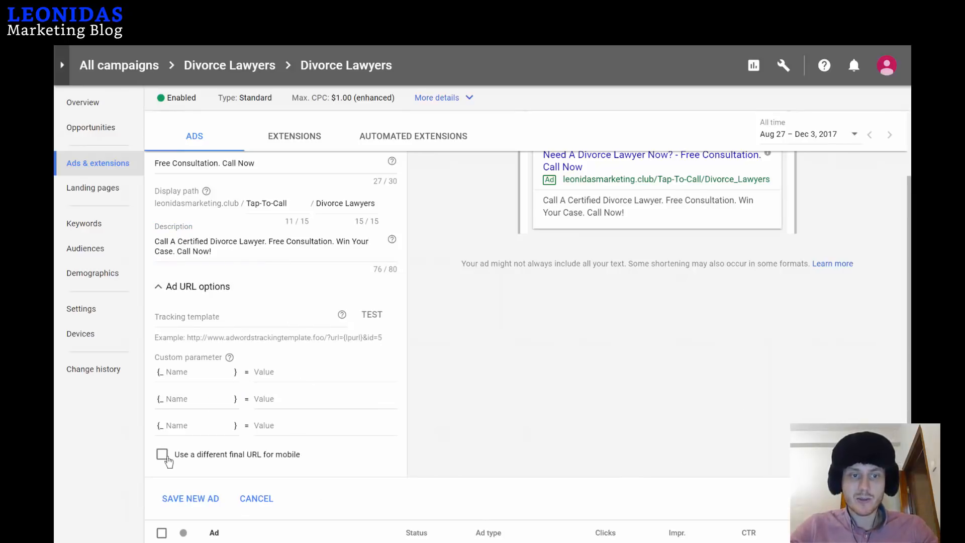
scroll(337, 437, down, 2)
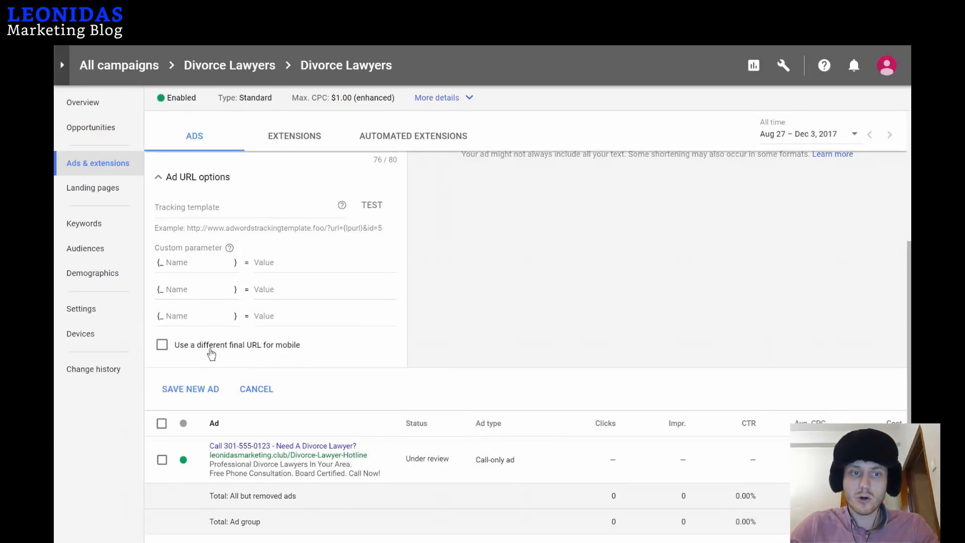
click(162, 346)
scroll(592, 297, up, 4)
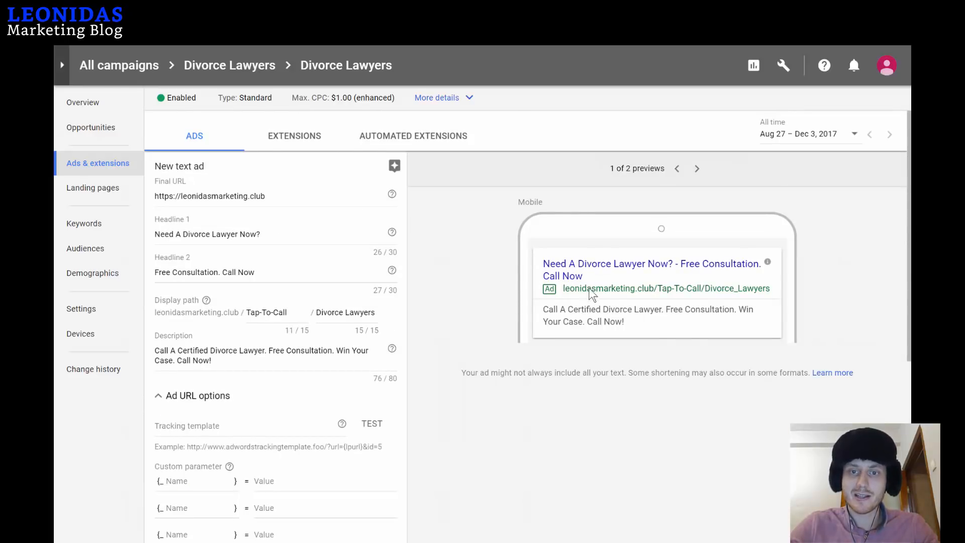
scroll(596, 289, down, 3)
scroll(599, 250, up, 3)
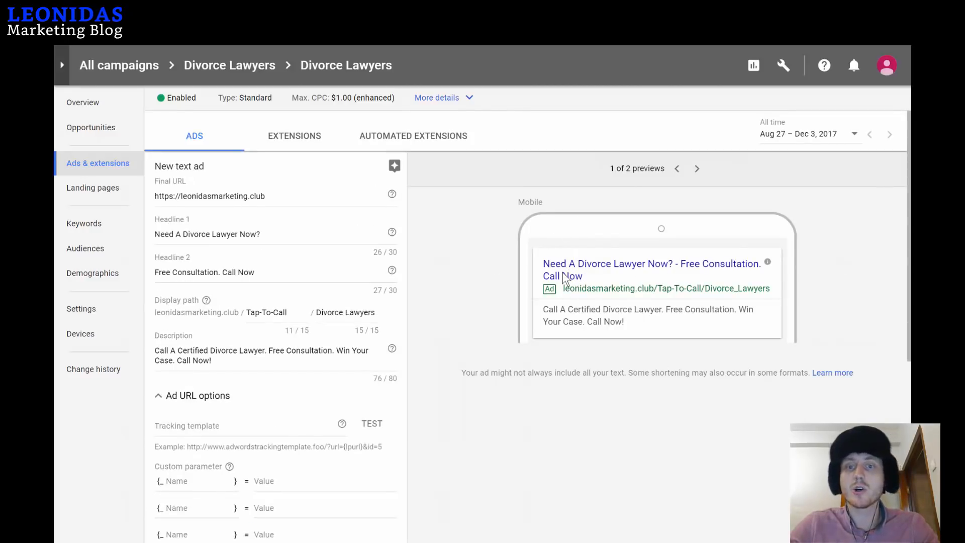
scroll(594, 332, down, 4)
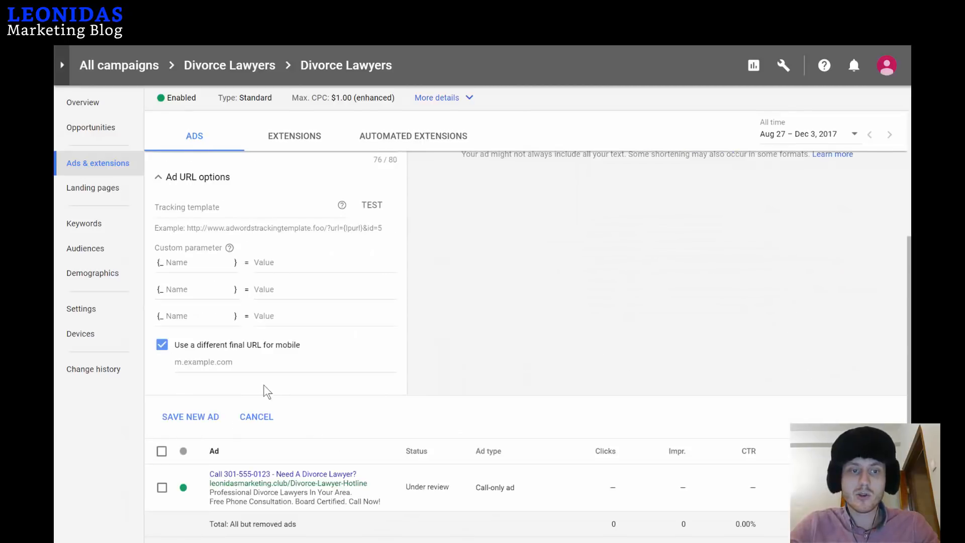
click(259, 362)
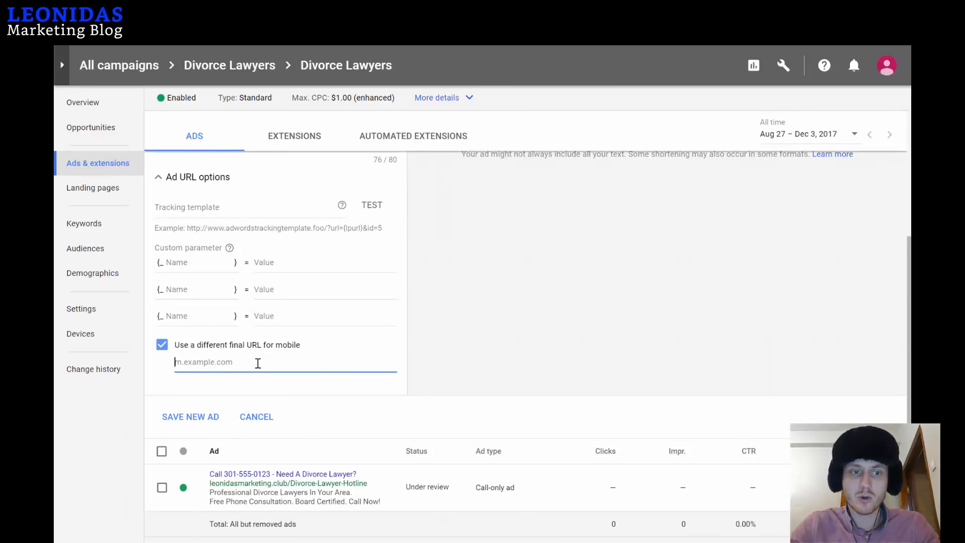
text(https:)
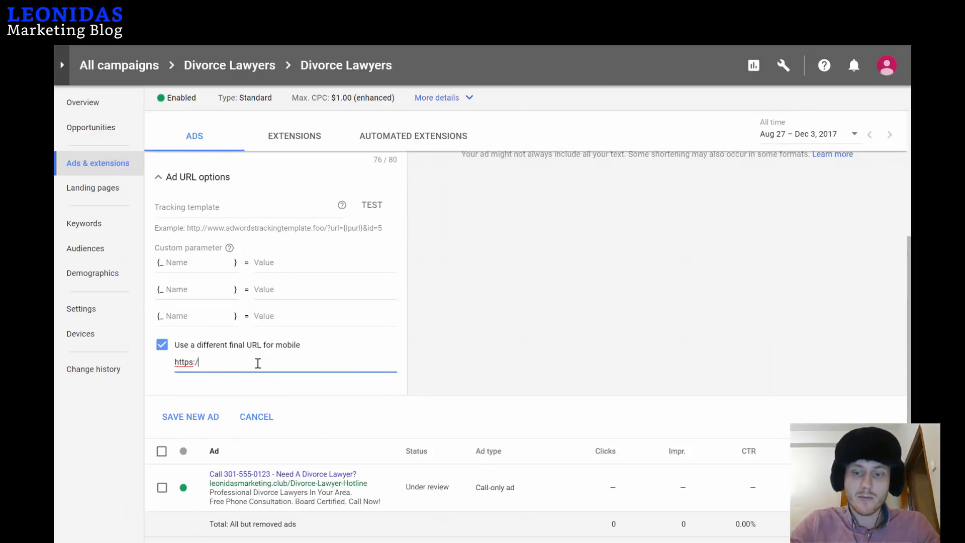
text(//)
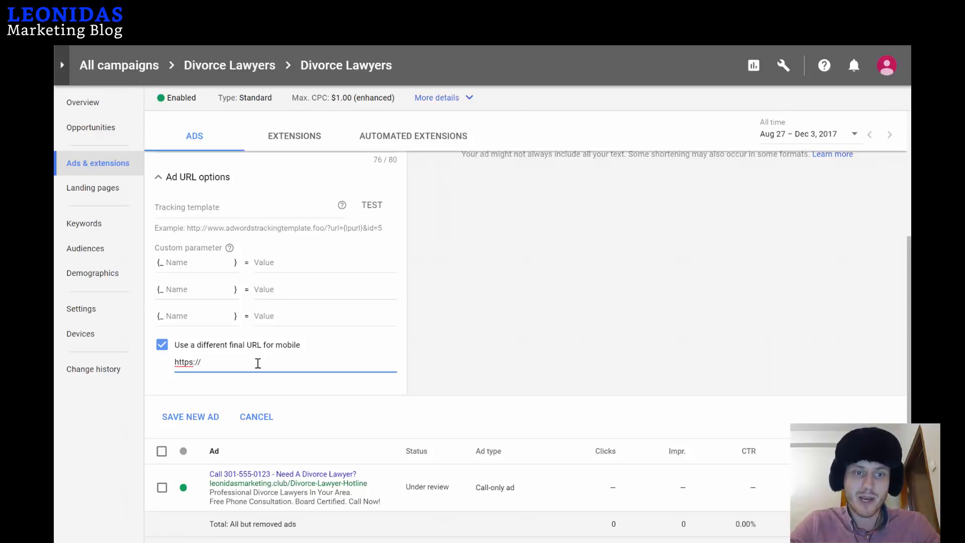
text(leonidas)
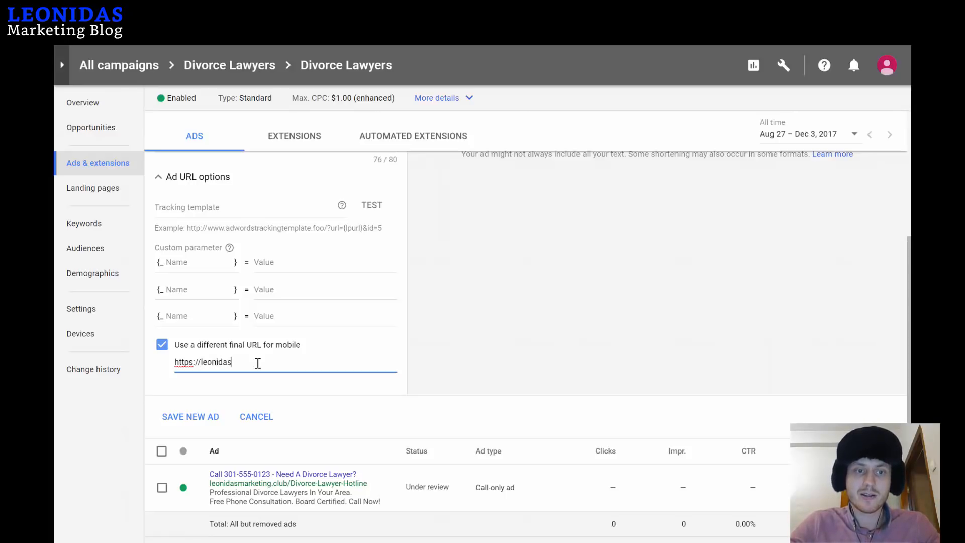
text(marketing.club.)
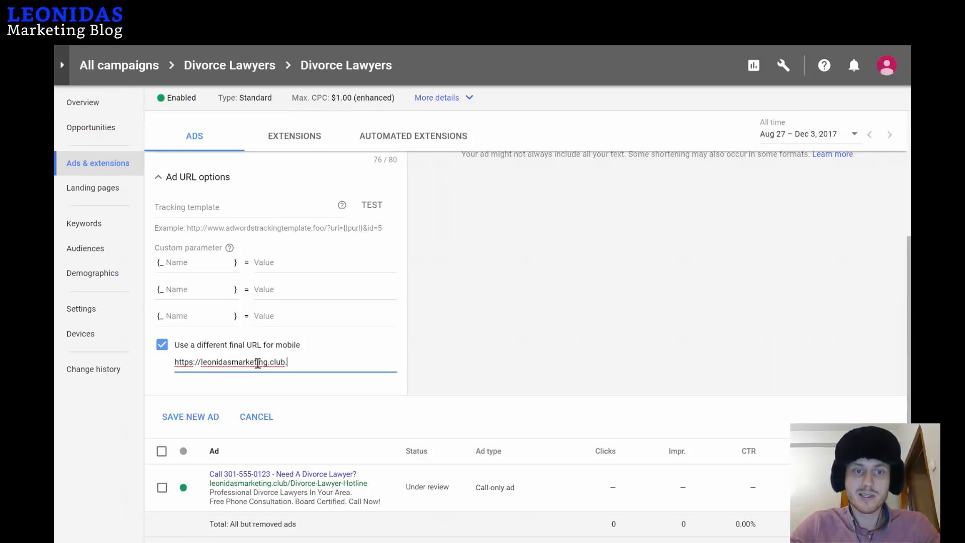
key(BackSpace)
text(/)
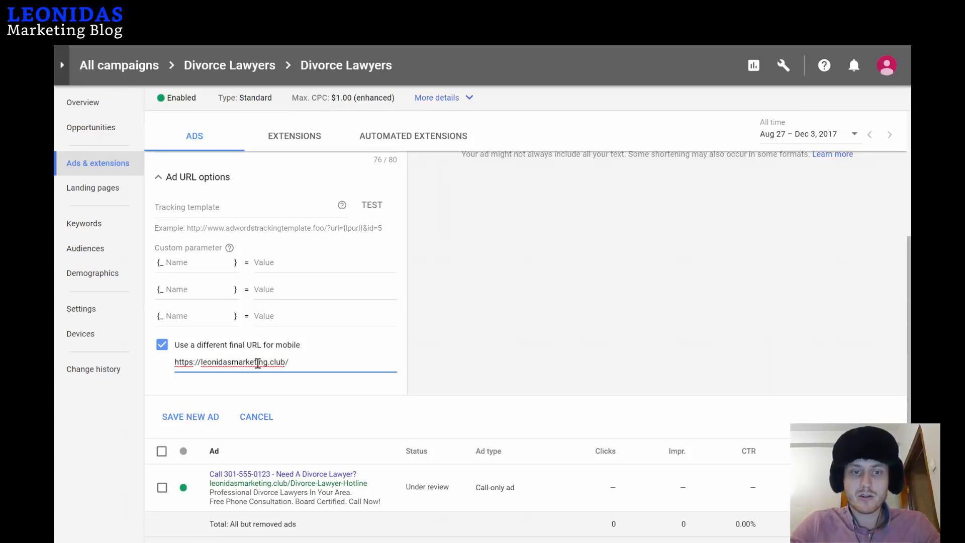
text(divorce)
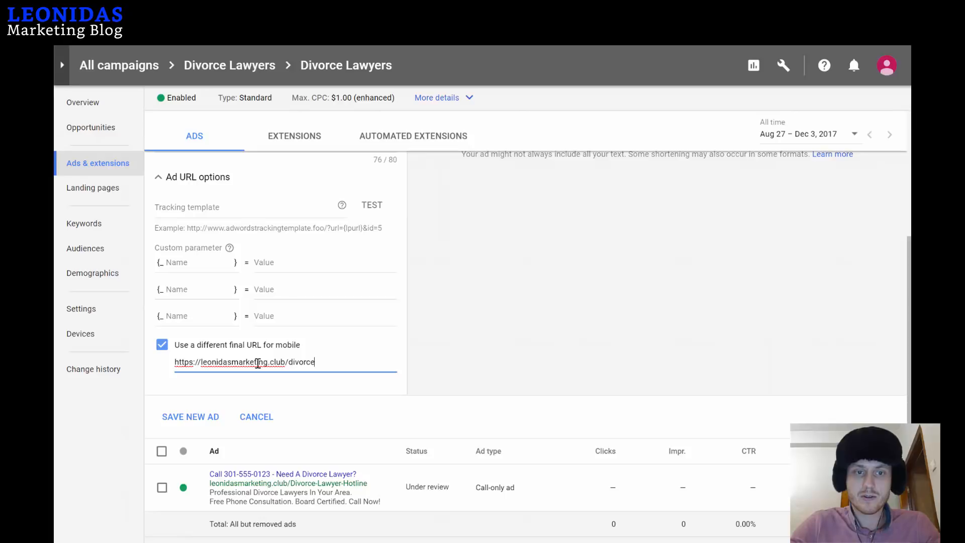
key(BackSpace)
key(BackSpace)
key(BackSpace)
key(BackSpace)
key(BackSpace)
key(BackSpace)
key(BackSpace)
text(cal)
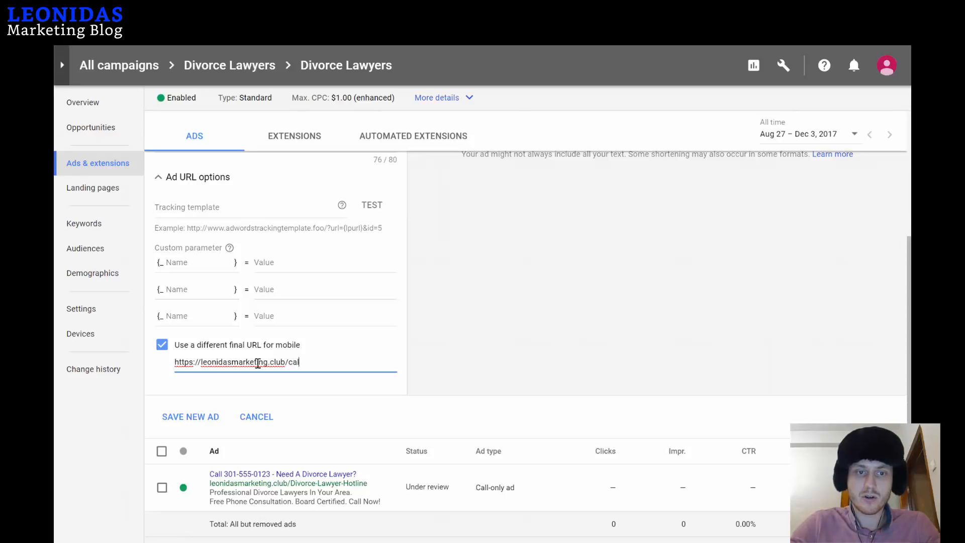
text(l-dir)
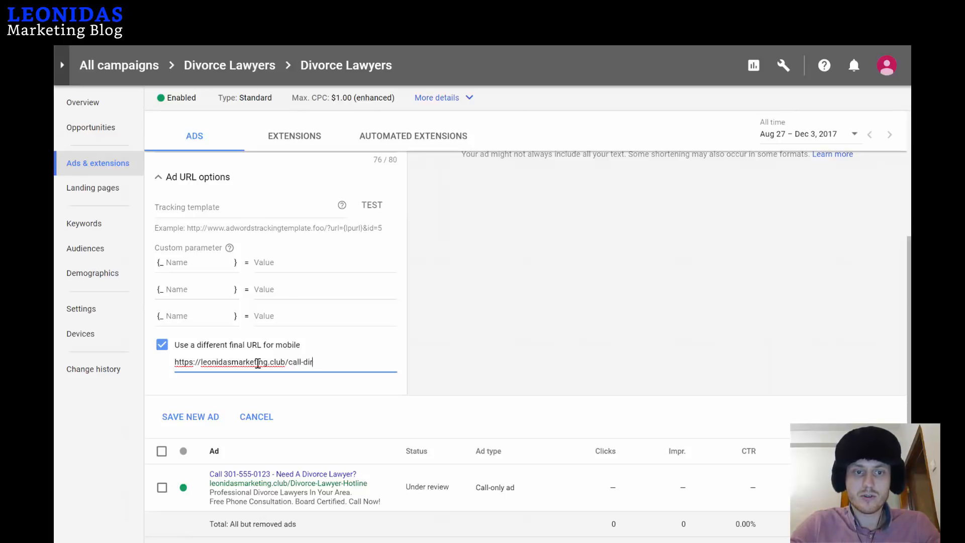
text(oor)
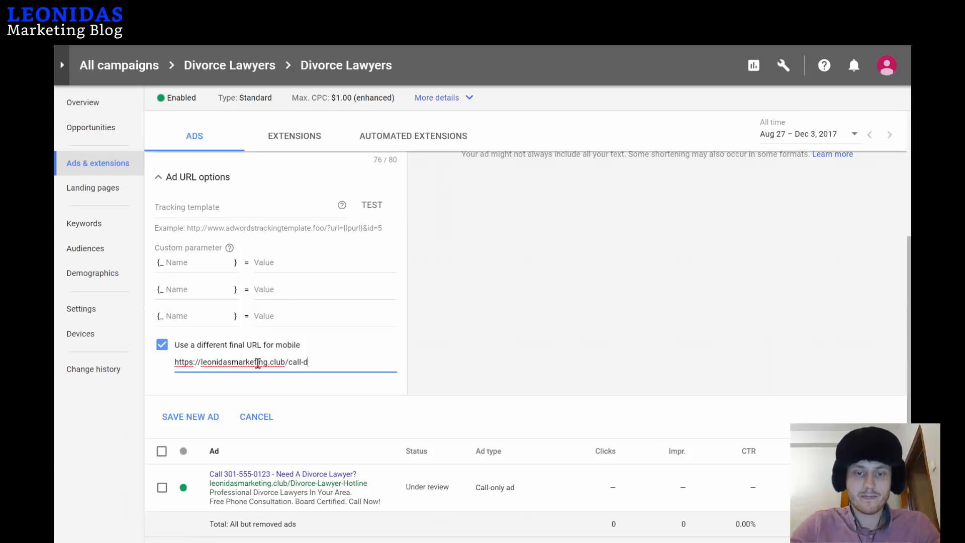
text(orce-lawyer)
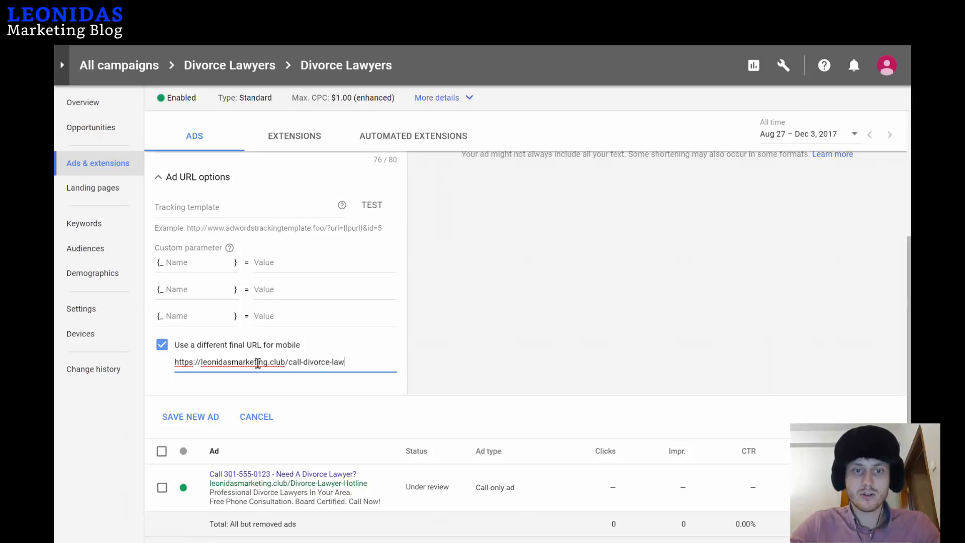
Save the new text ad and switch to the Extensions tab.
click(191, 418)
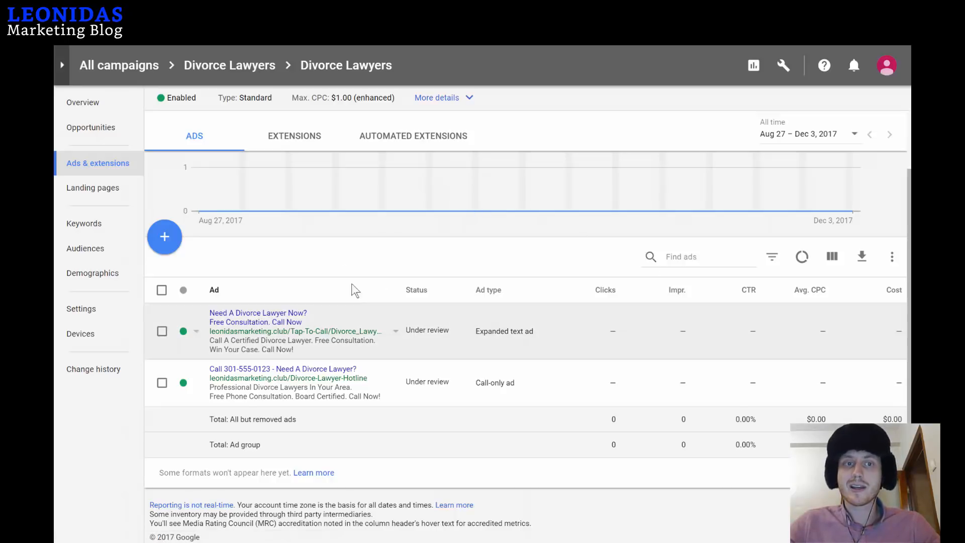
click(300, 139)
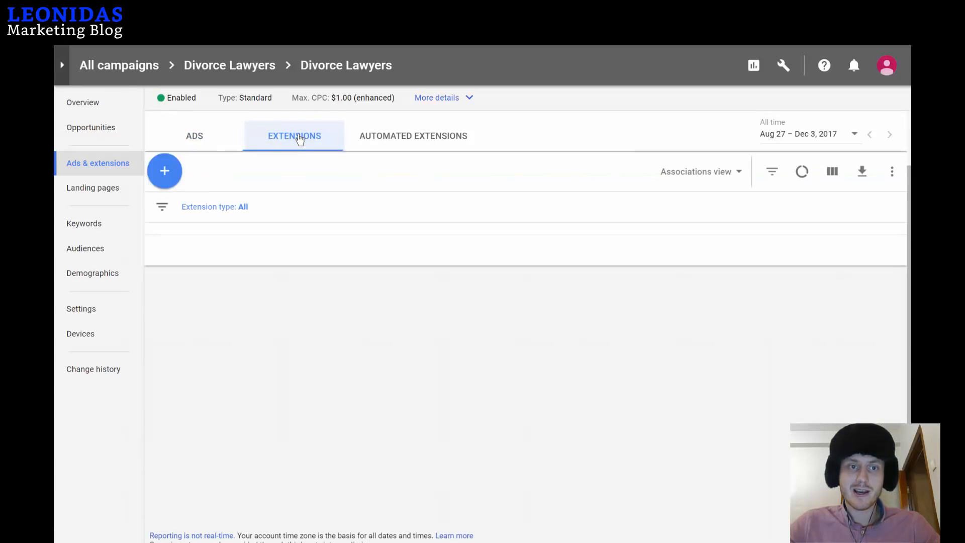
Start a campaign-level call extension and enter the firm's phone number.
click(167, 176)
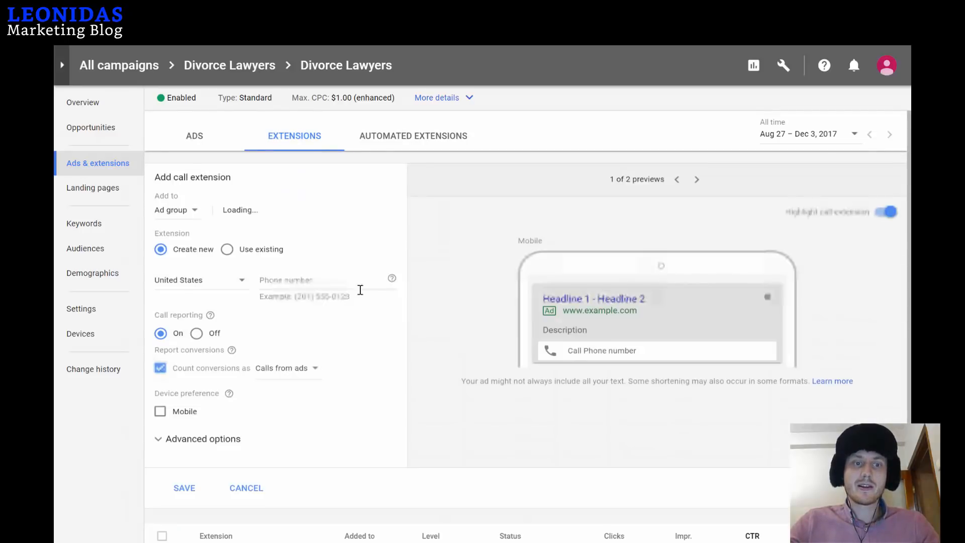
click(182, 207)
click(184, 236)
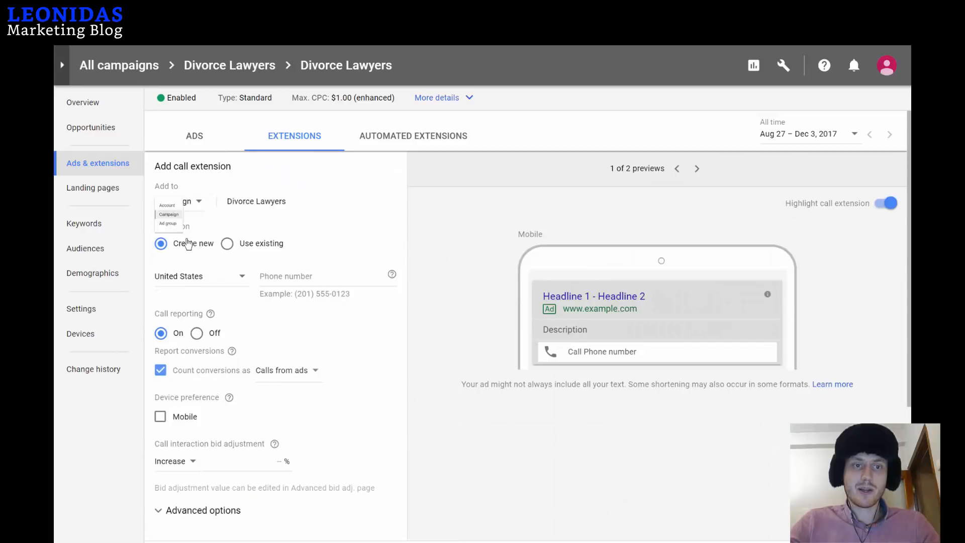
click(294, 270)
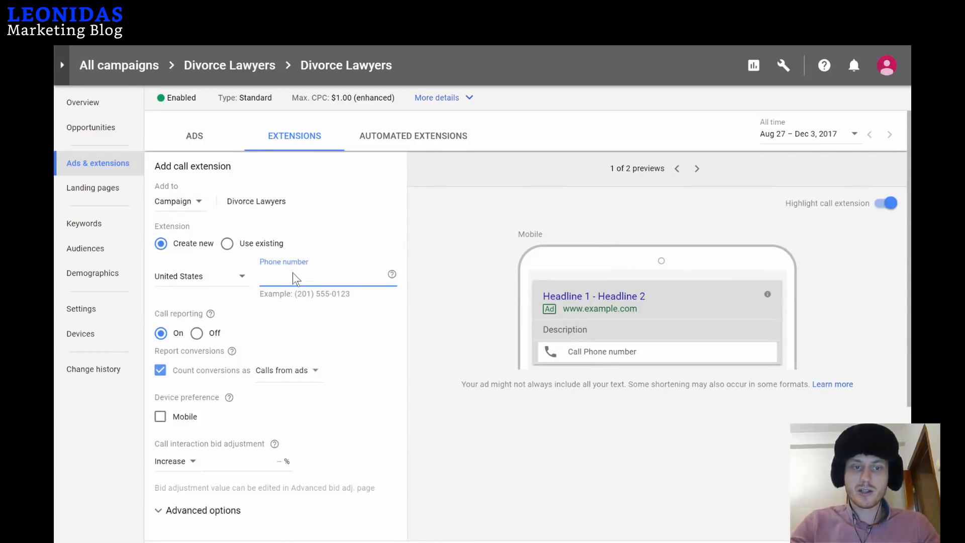
text(301-555-0123)
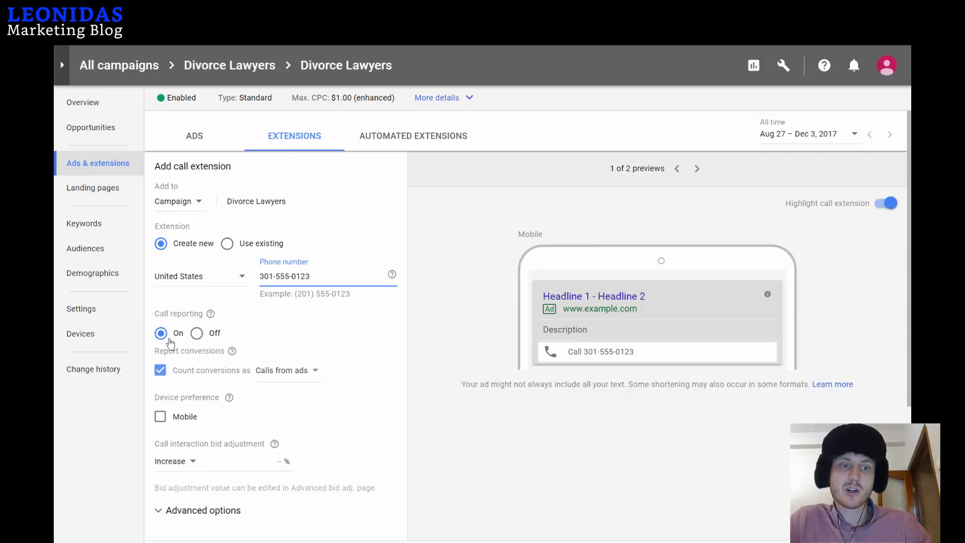
Count the extension's calls as $25 - 240s, leaving the mobile-only preference off.
click(298, 374)
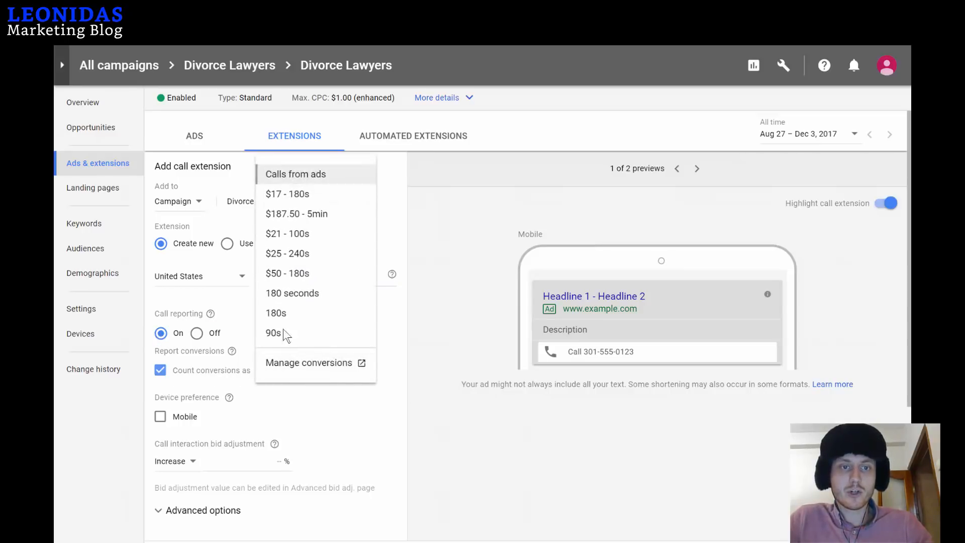
click(302, 254)
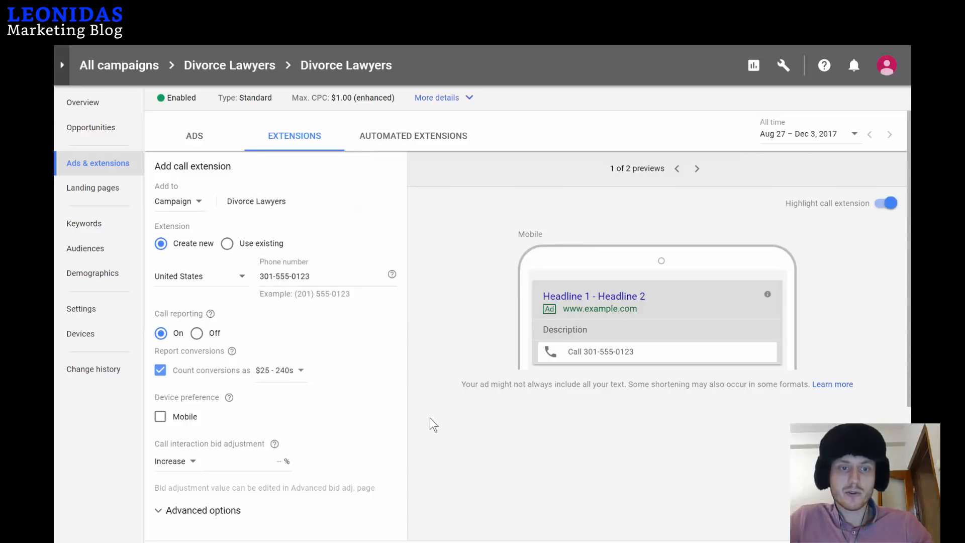
scroll(308, 370, down, 2)
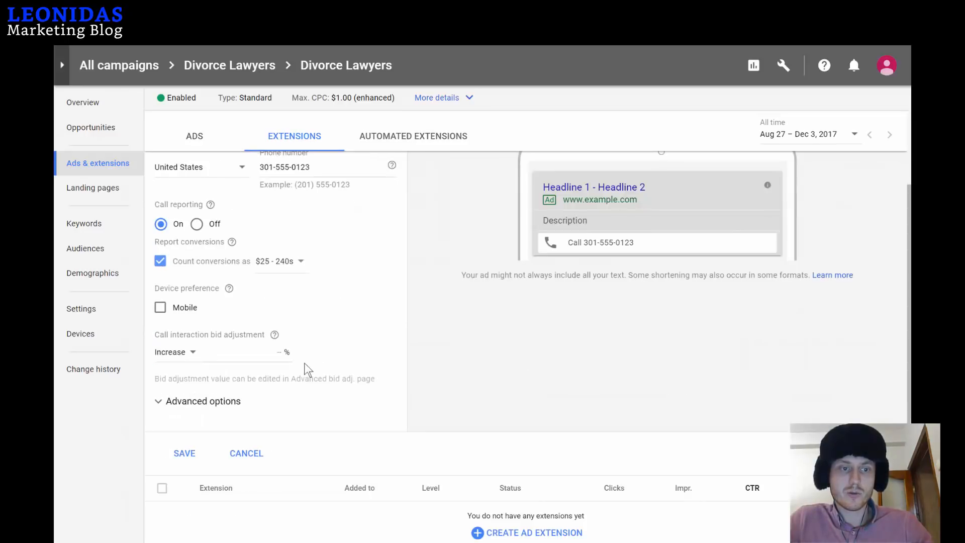
click(162, 308)
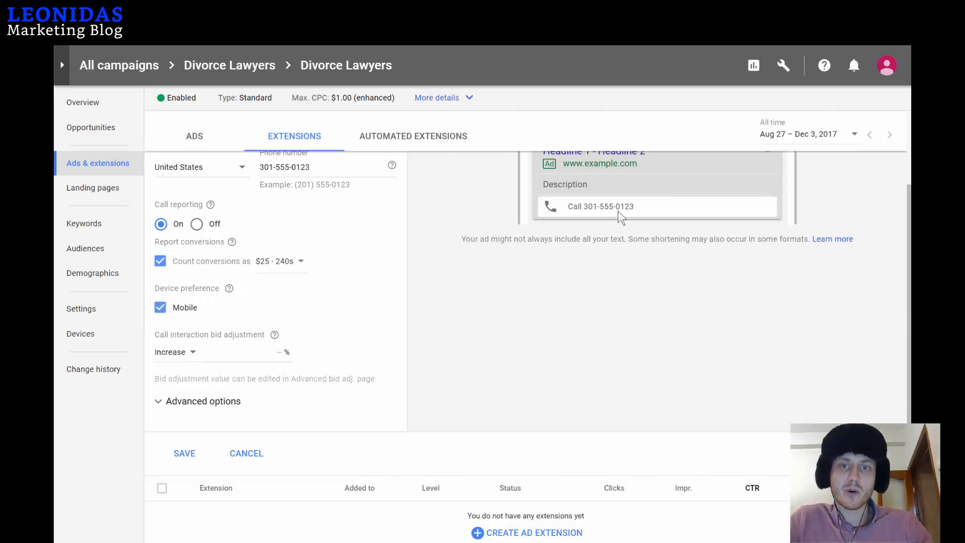
click(160, 309)
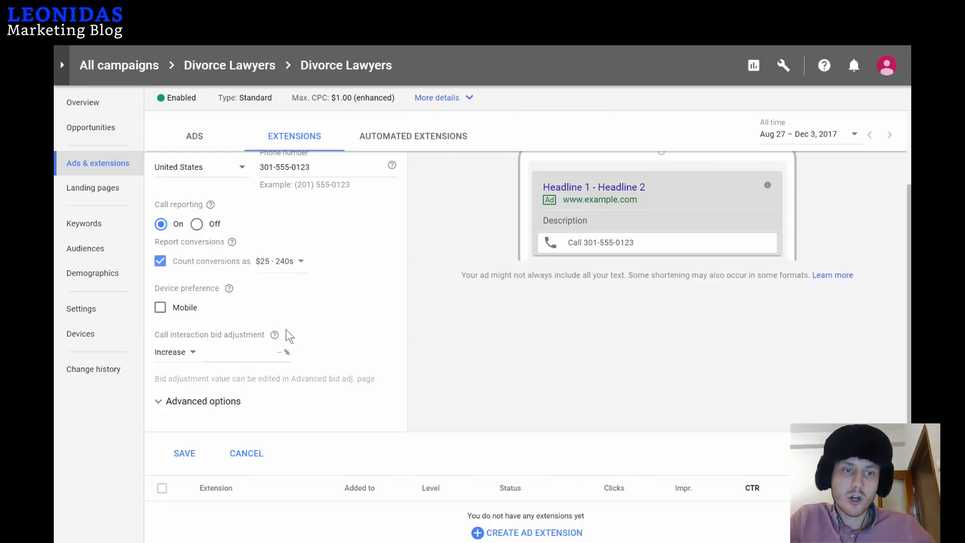
Change the call bid adjustment from 900% to 0%.
click(268, 352)
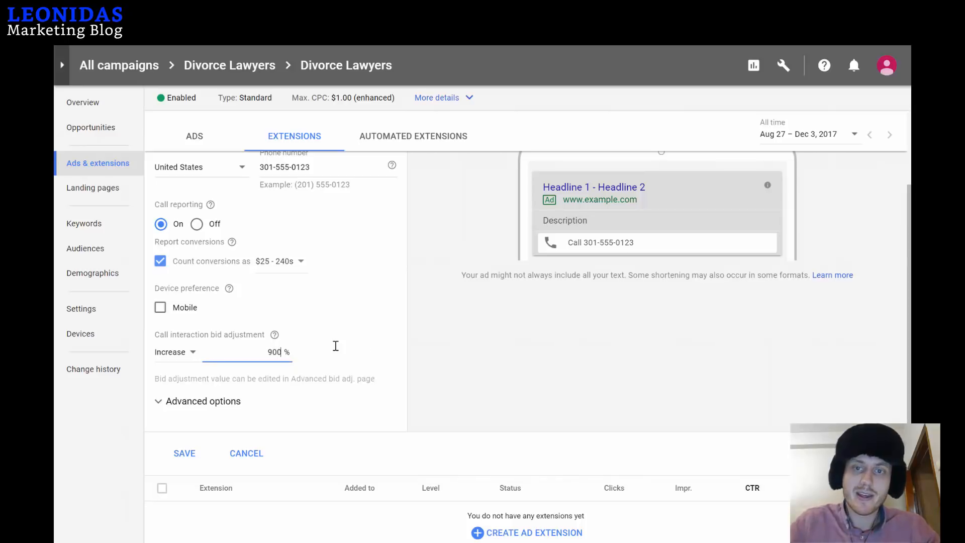
drag(638, 275, 645, 275)
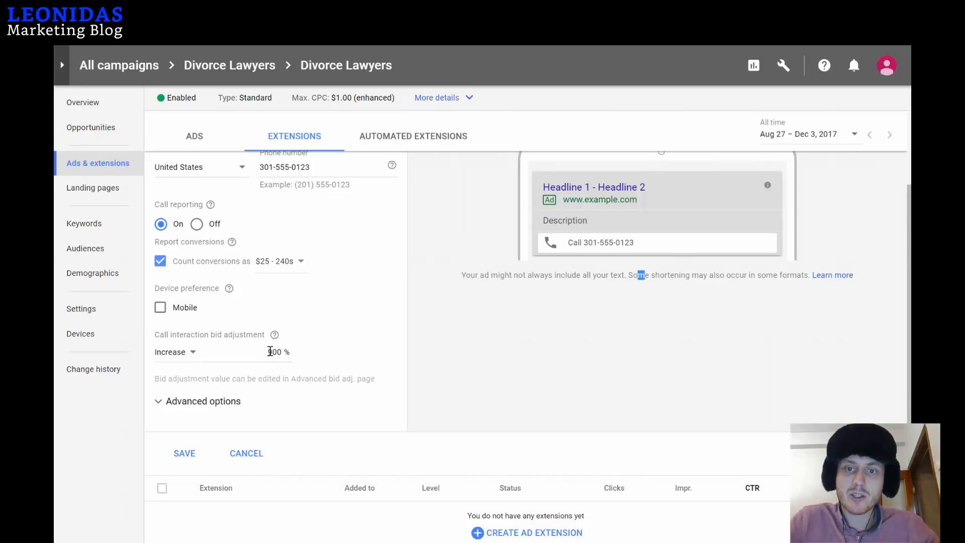
click(593, 260)
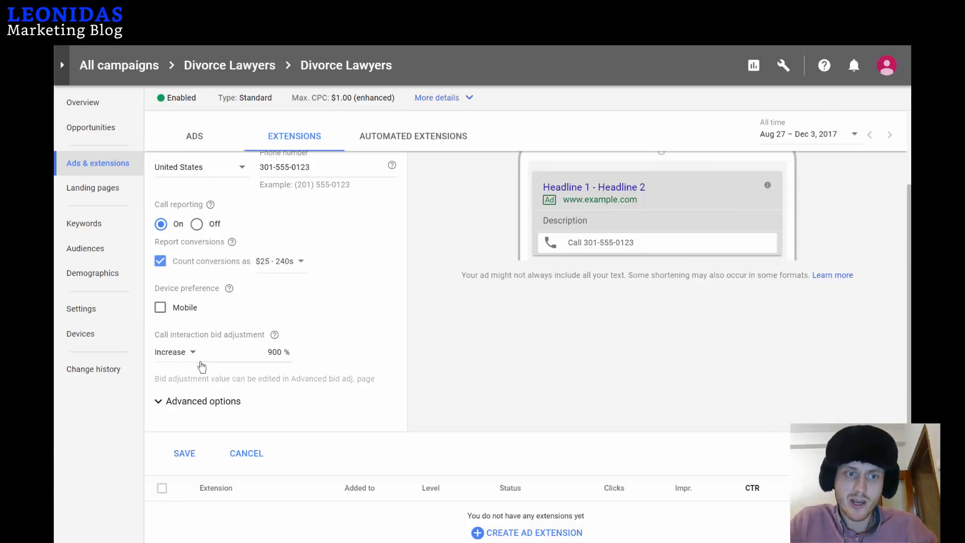
double_click(282, 351)
text(0)
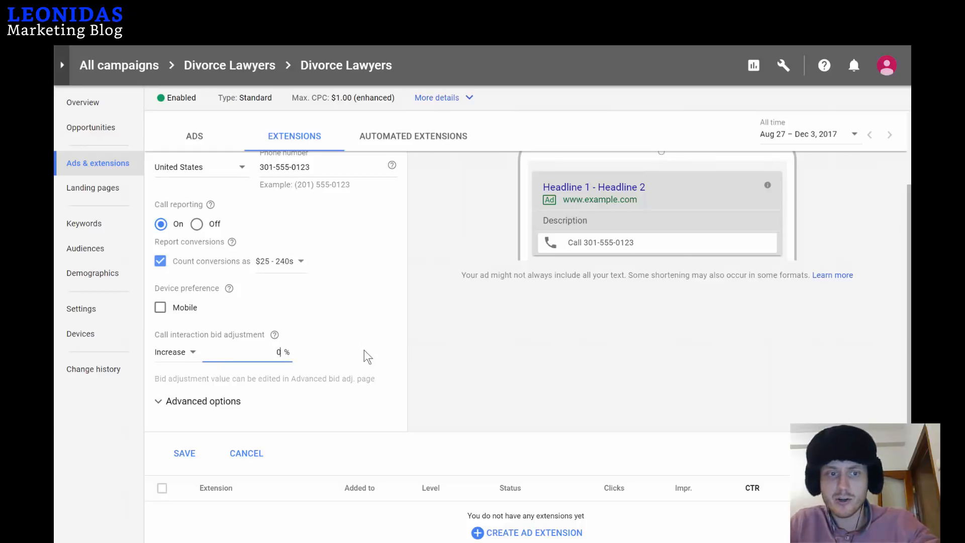
click(318, 344)
Leave the scheduling options unchanged and save the call extension.
scroll(206, 347, down, 2)
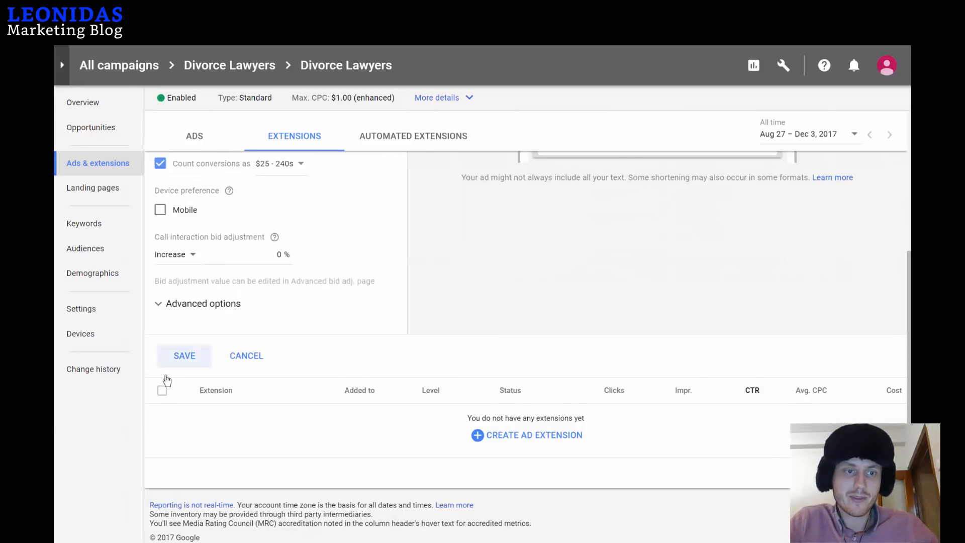
click(159, 304)
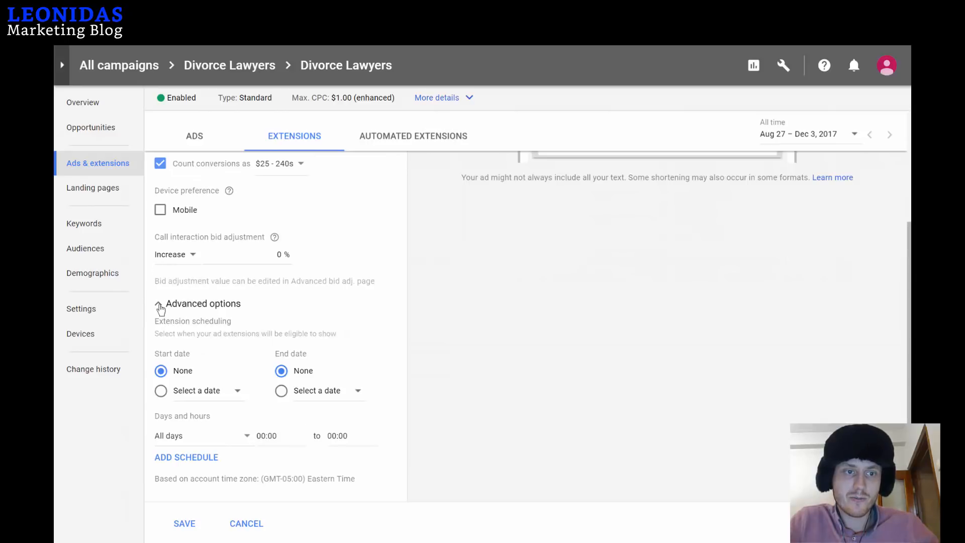
click(159, 304)
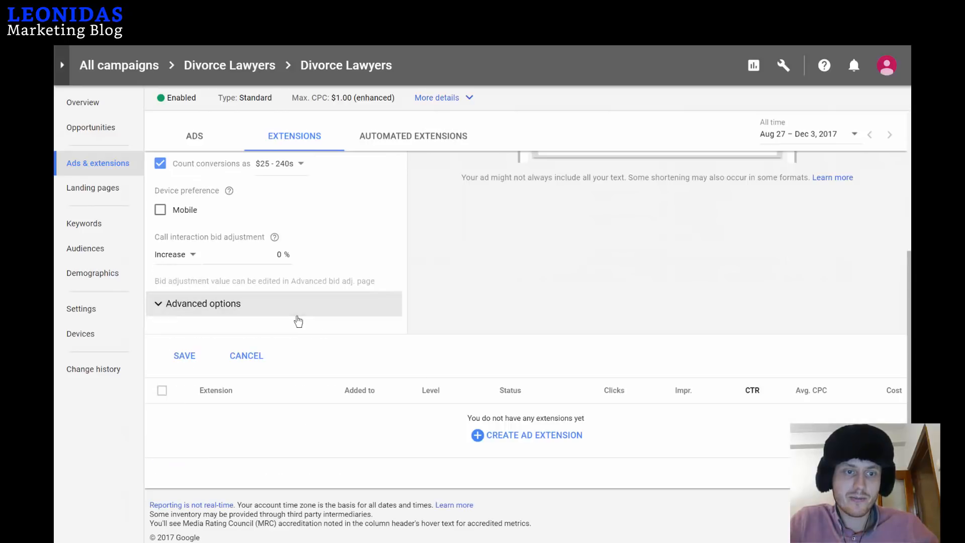
click(184, 357)
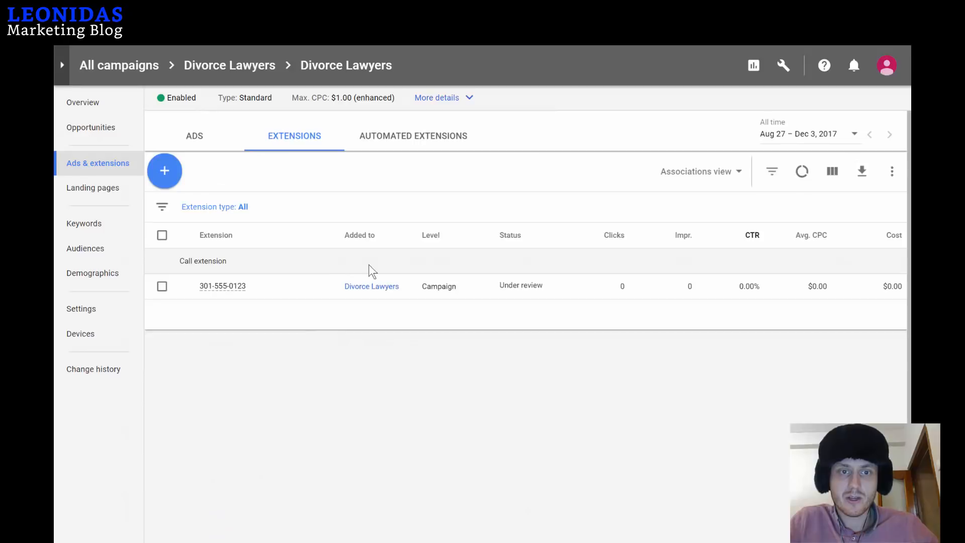
Create a campaign-level callout extension with the text 'Board Certified' and save it.
click(165, 175)
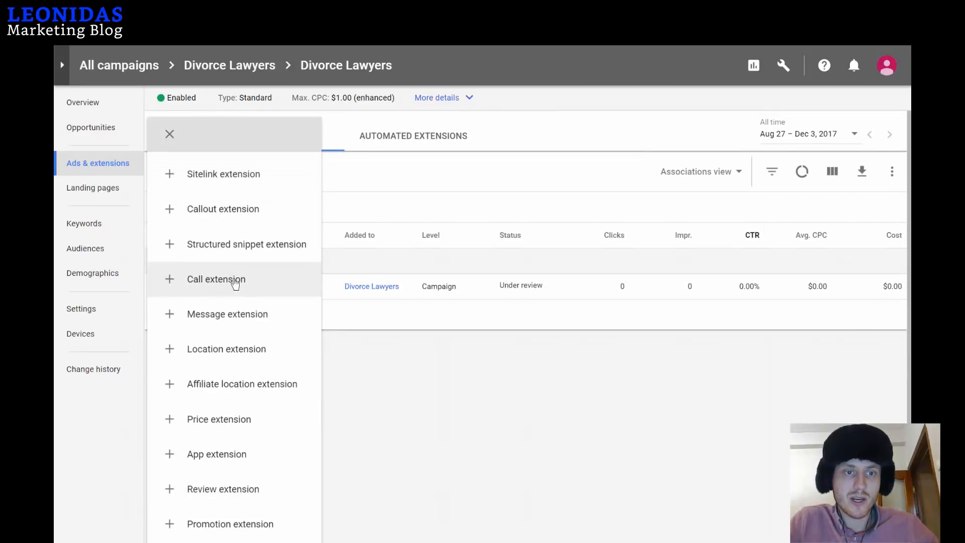
click(227, 209)
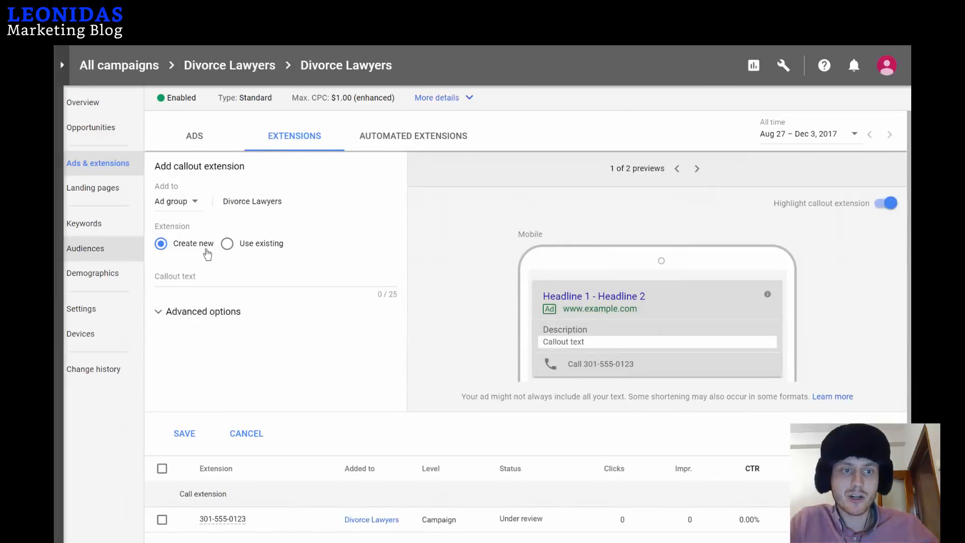
click(210, 278)
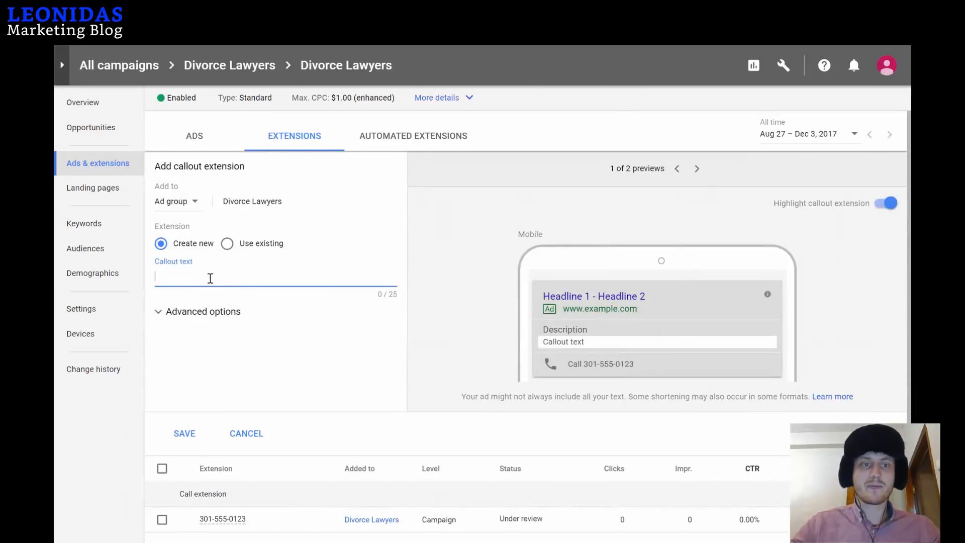
click(189, 202)
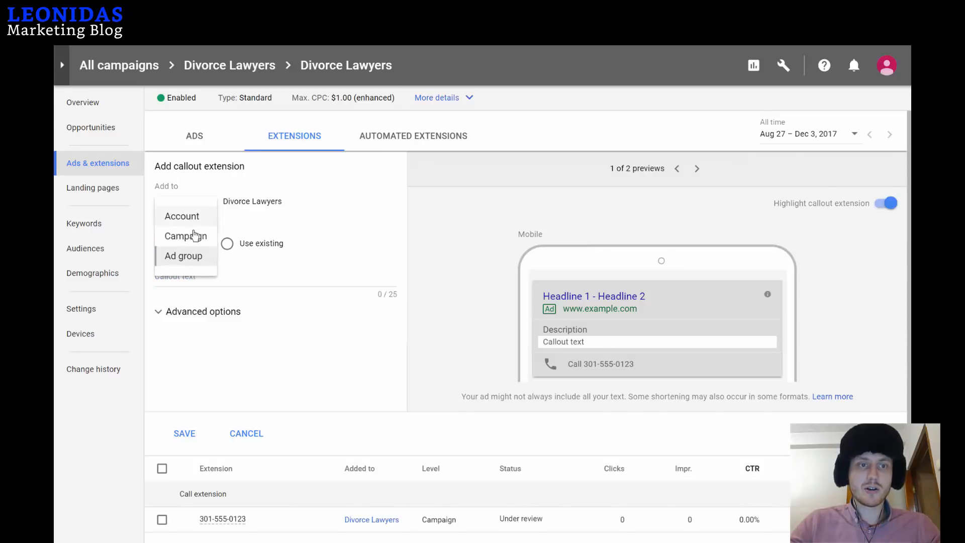
click(196, 242)
click(194, 276)
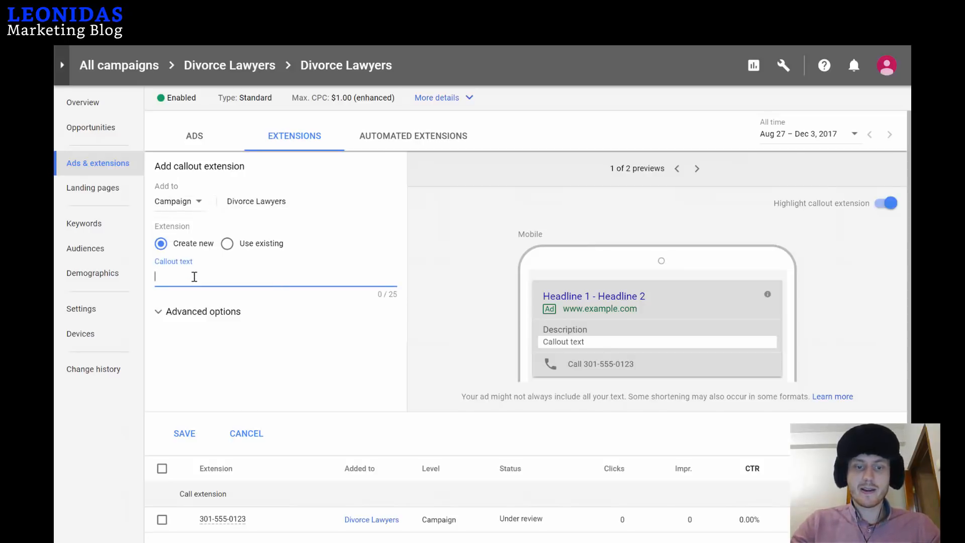
text(Cert)
key(BackSpace)
key(BackSpace)
key(BackSpace)
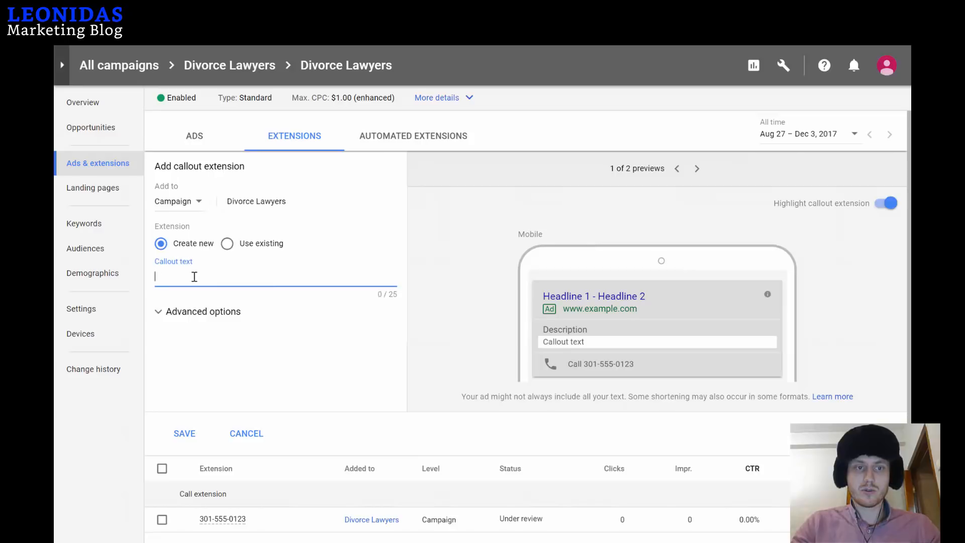
text(Board Certified)
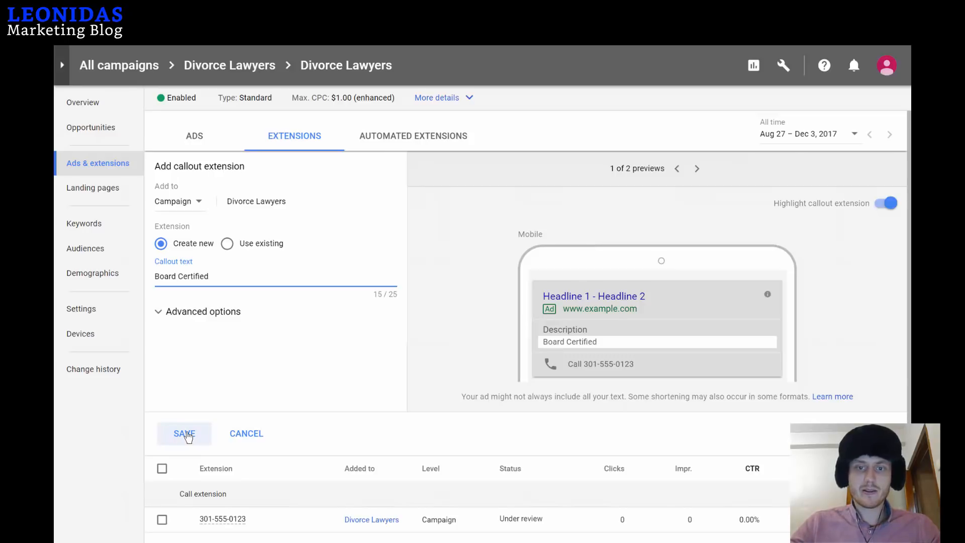
click(186, 433)
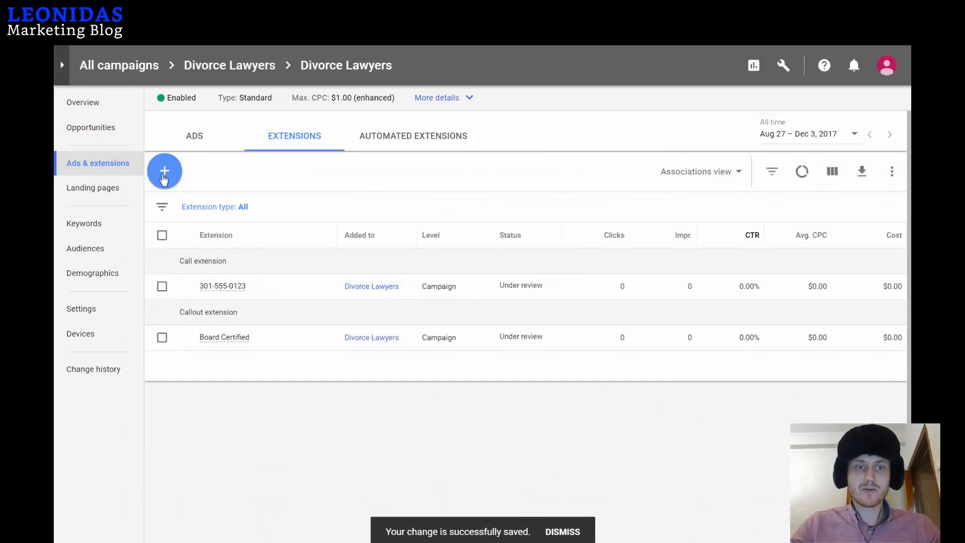
Add and save an ad-group-level callout reading 'Free Phone Consultation.'.
click(163, 177)
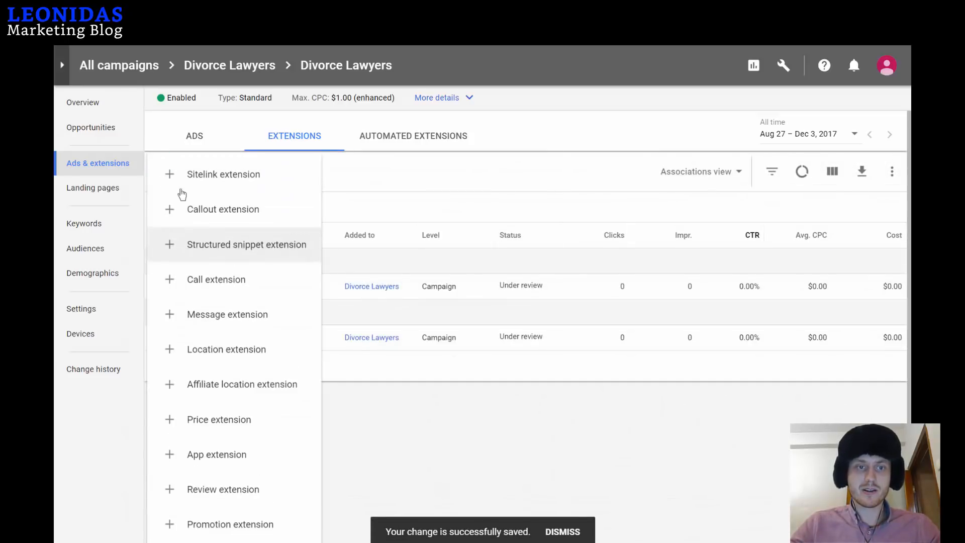
click(214, 210)
click(191, 276)
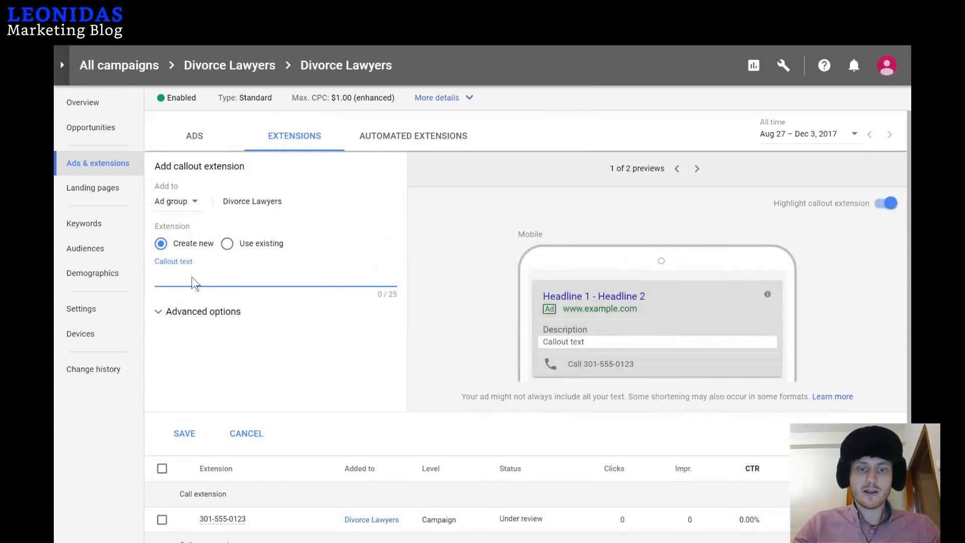
text(Ta)
key(BackSpace)
key(BackSpace)
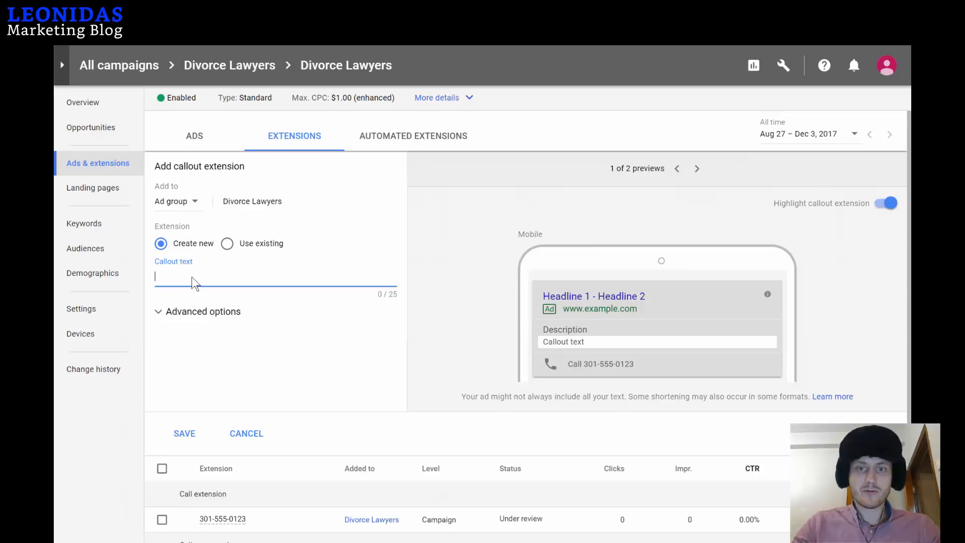
text(Free Phone Co)
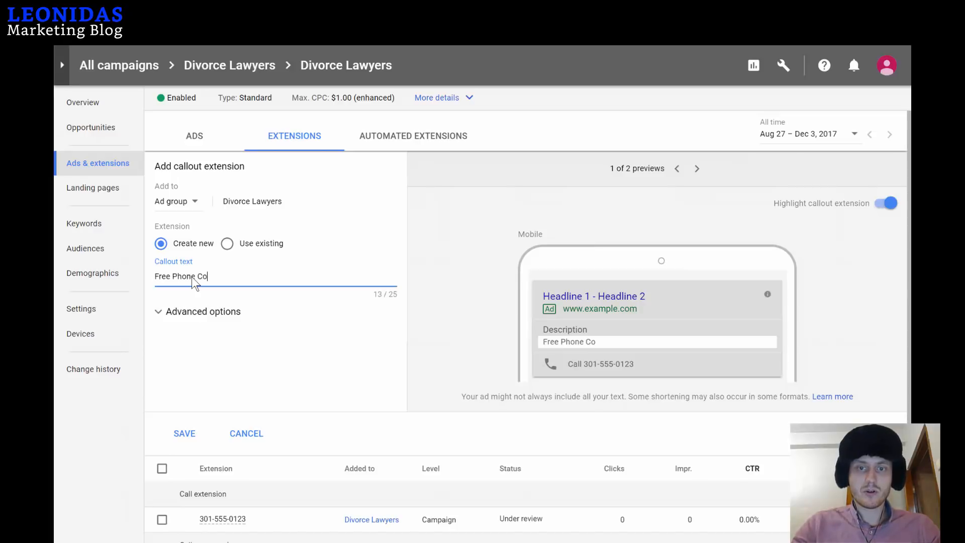
text(nsultation.)
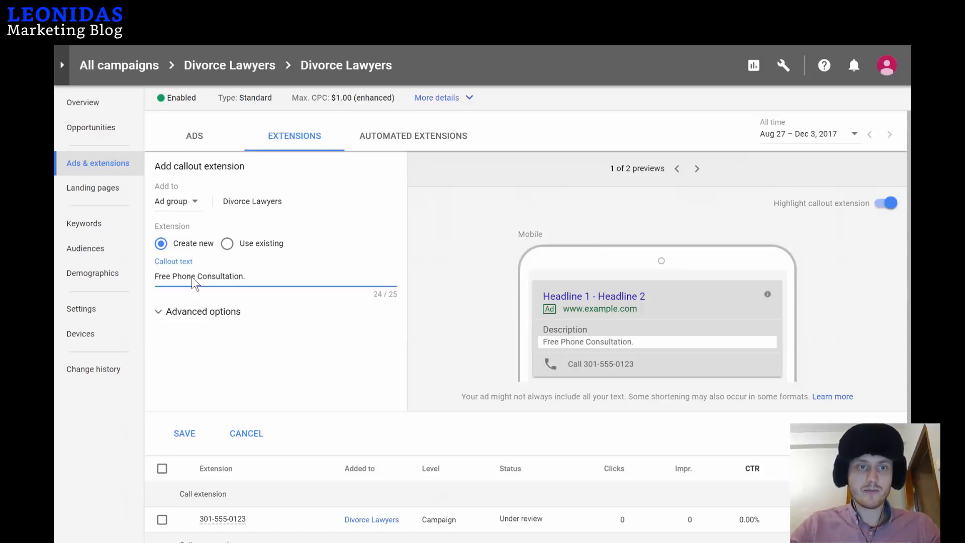
click(184, 433)
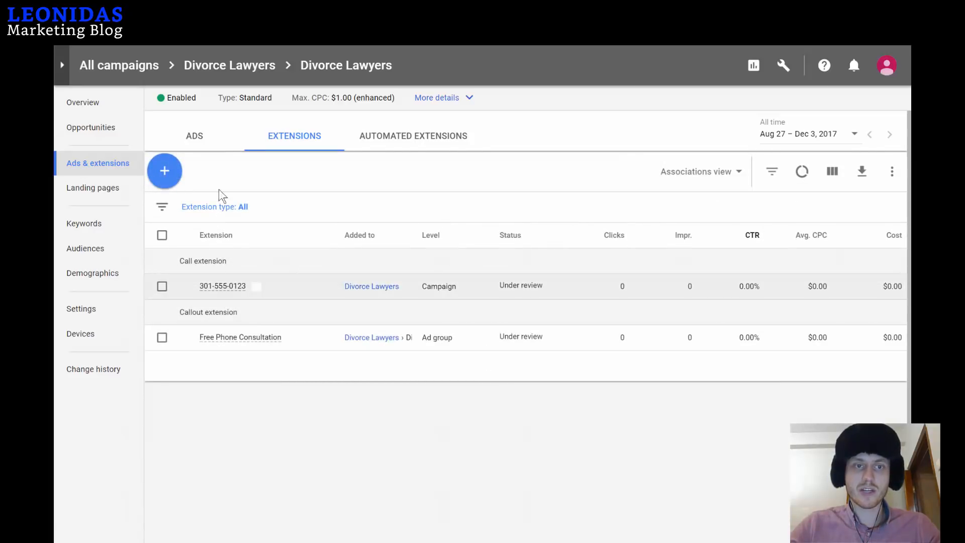
Add and save a campaign-level callout reading 'Free Phone Consultation'.
click(165, 170)
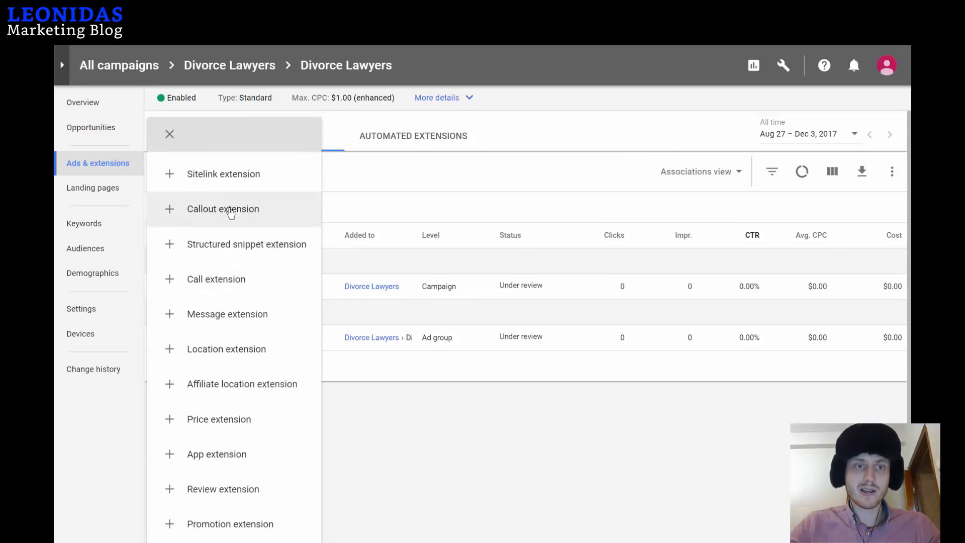
click(231, 217)
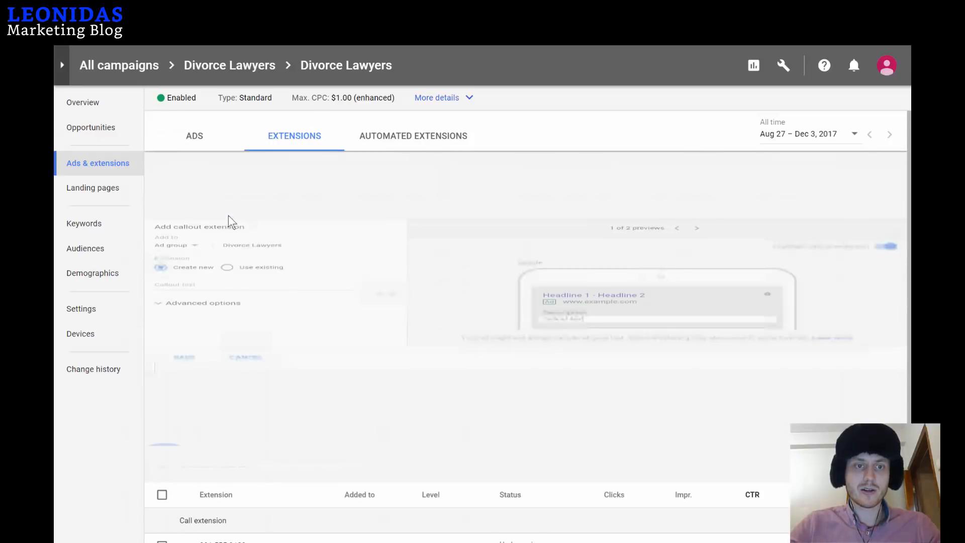
click(187, 202)
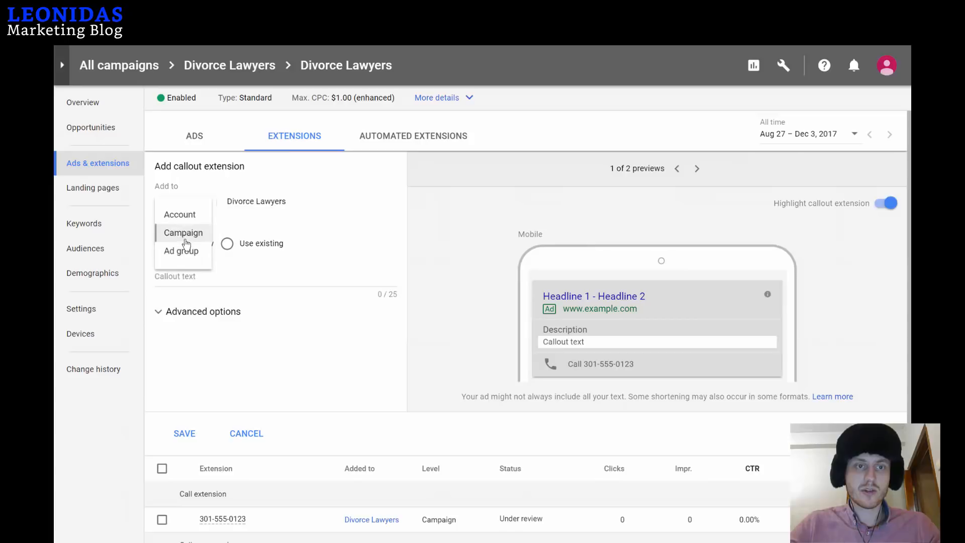
click(186, 236)
click(186, 281)
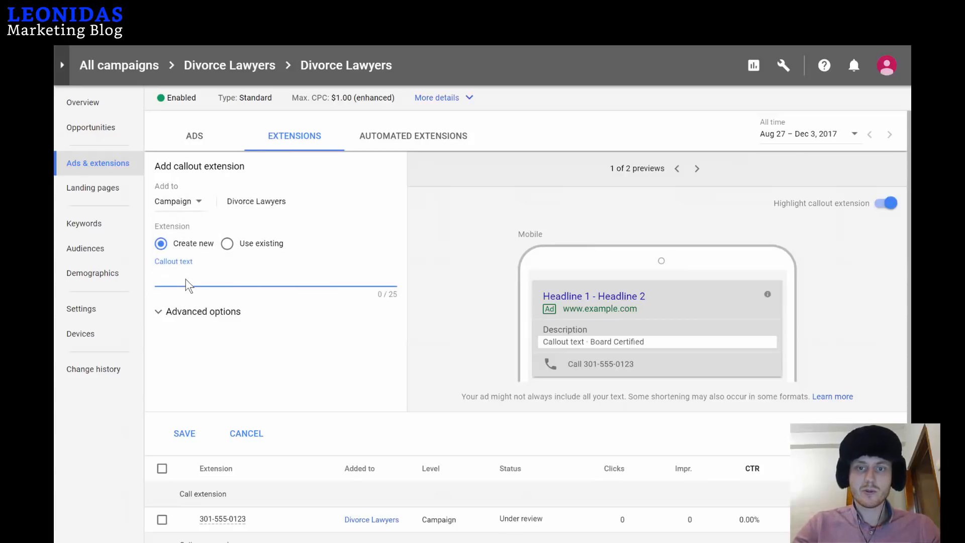
text(Free )
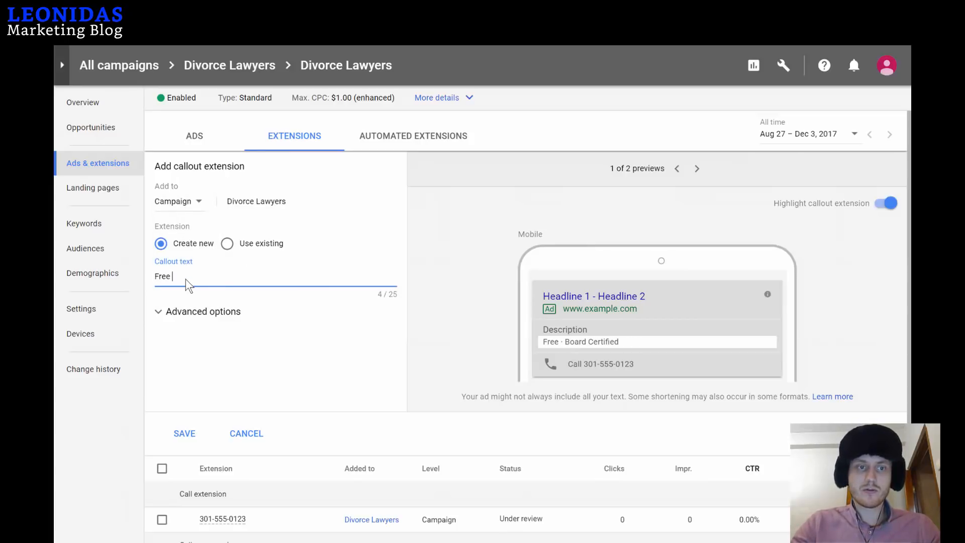
text(Phone C)
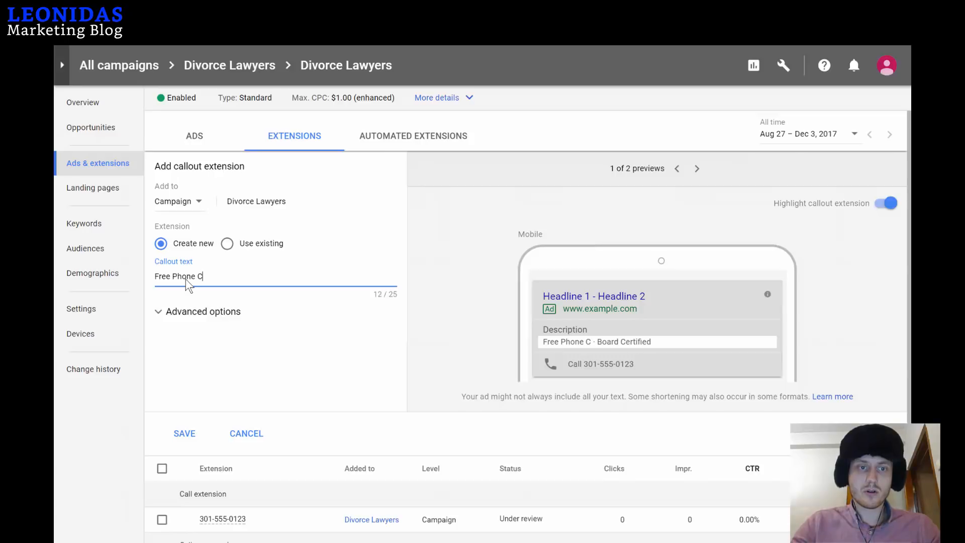
text(onsultation)
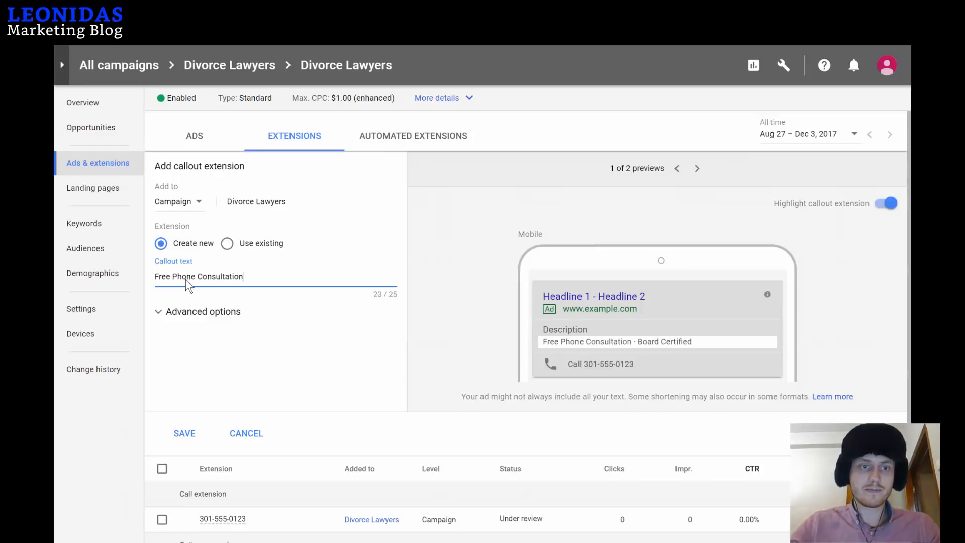
click(204, 426)
click(202, 279)
text(Free Phon)
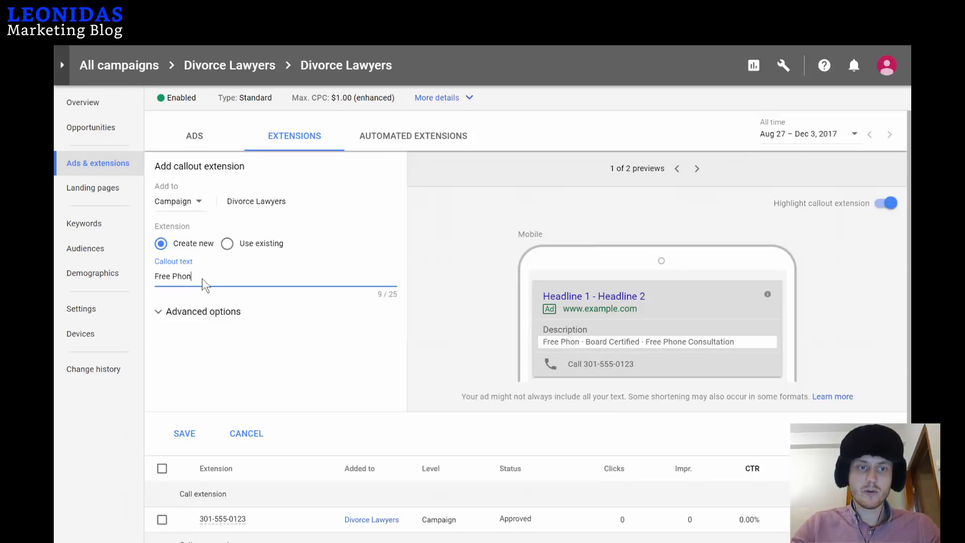
text(e Consulta)
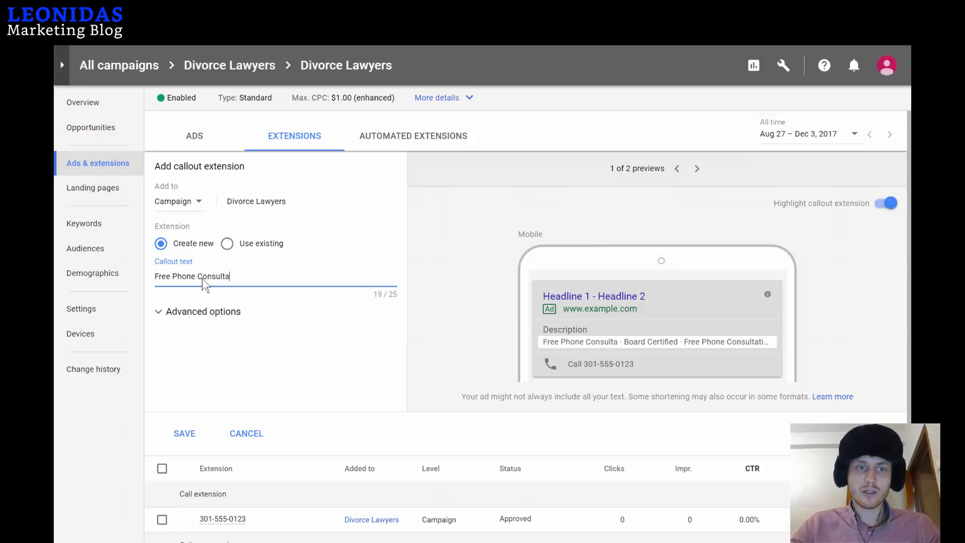
text(tion)
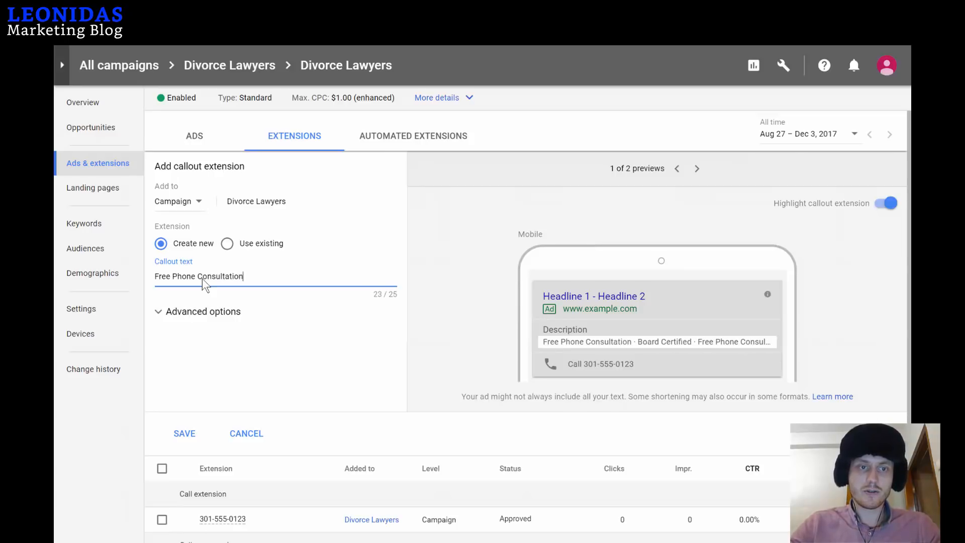
click(181, 435)
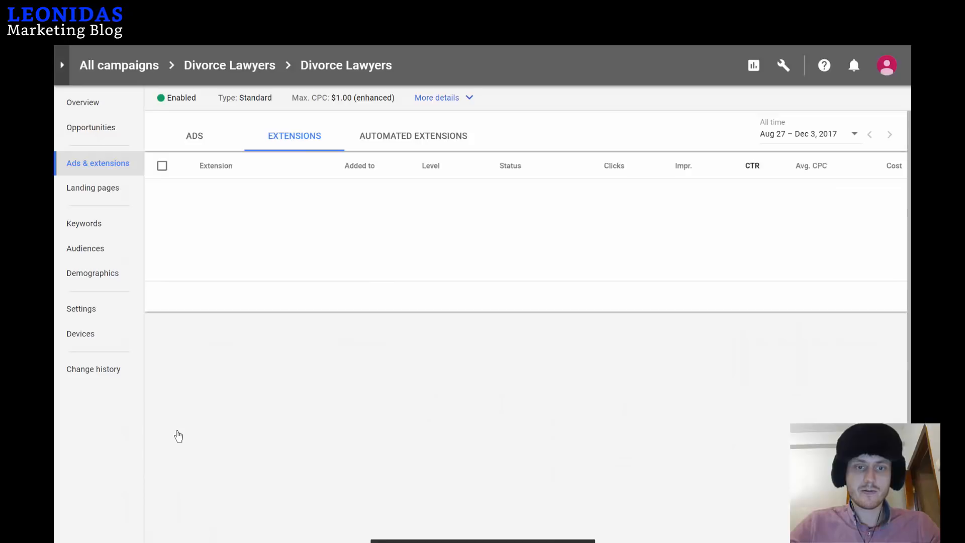
Save a new callout set to Campaign level with the text 'Tap To Call Now!'.
click(169, 171)
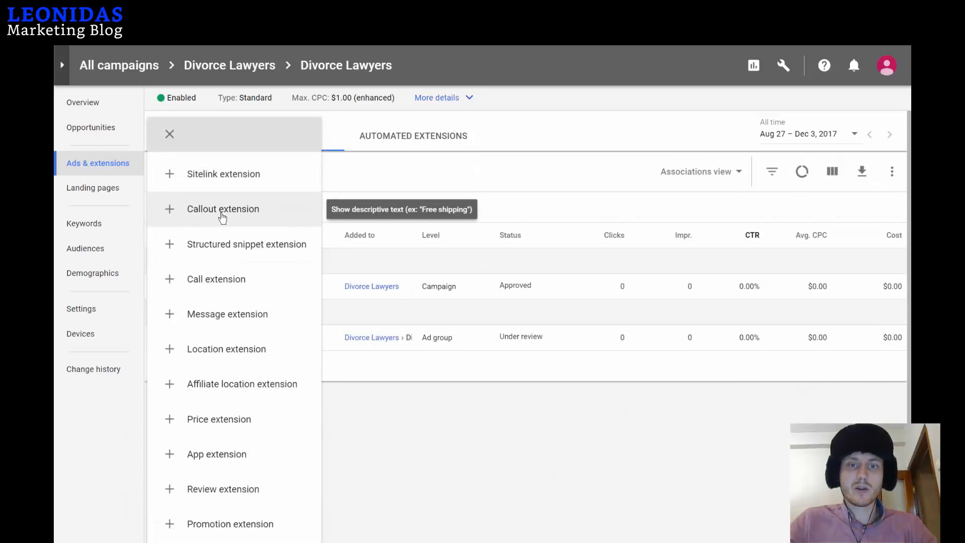
click(221, 212)
click(176, 203)
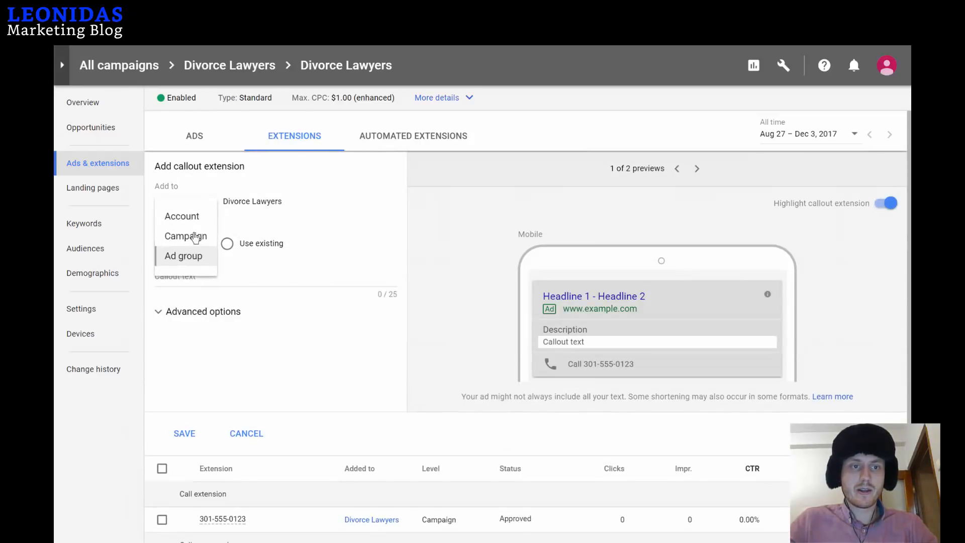
click(194, 235)
click(215, 277)
text(T)
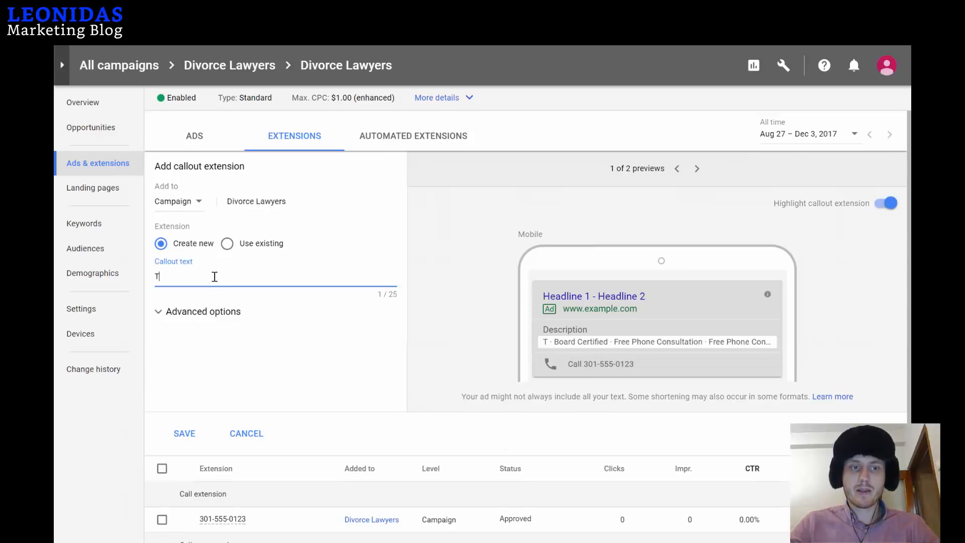
text(ap To Call N)
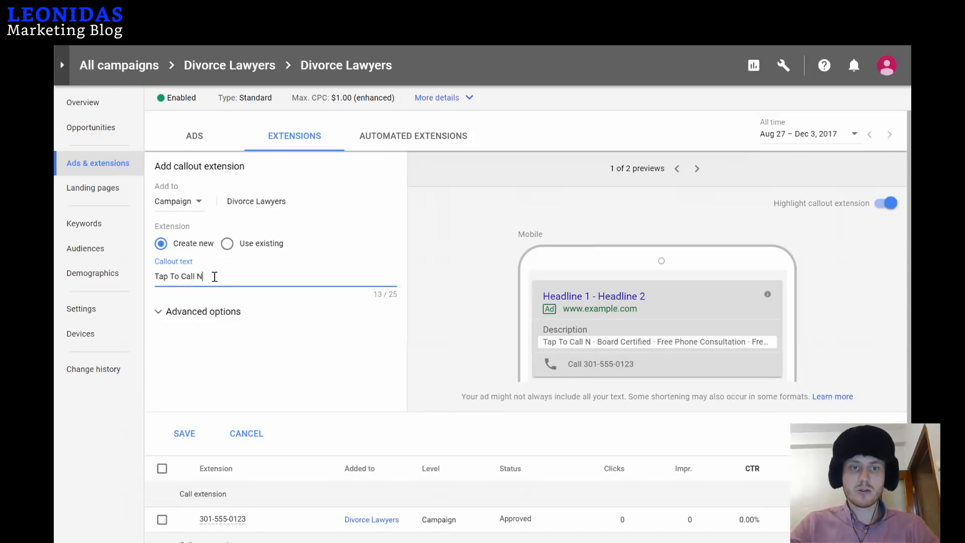
text(ow!)
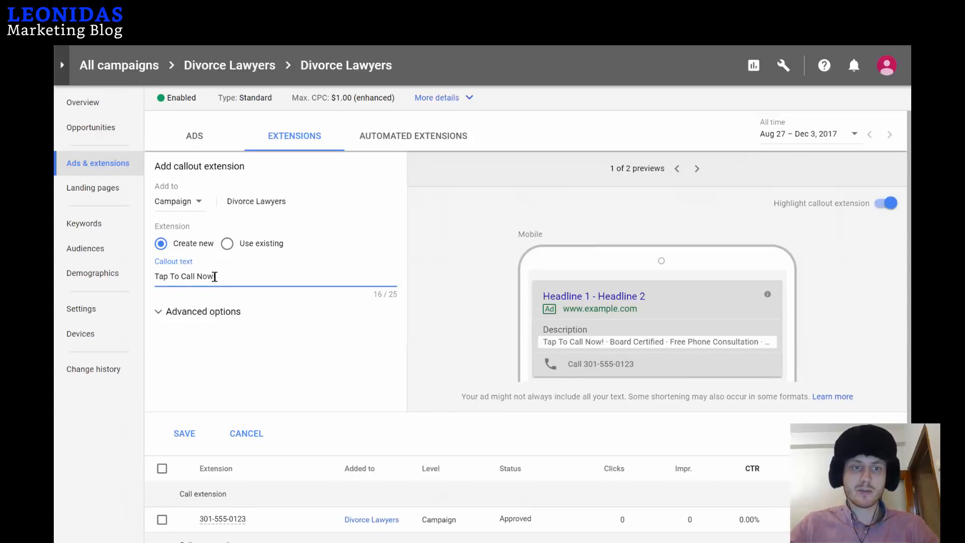
click(187, 436)
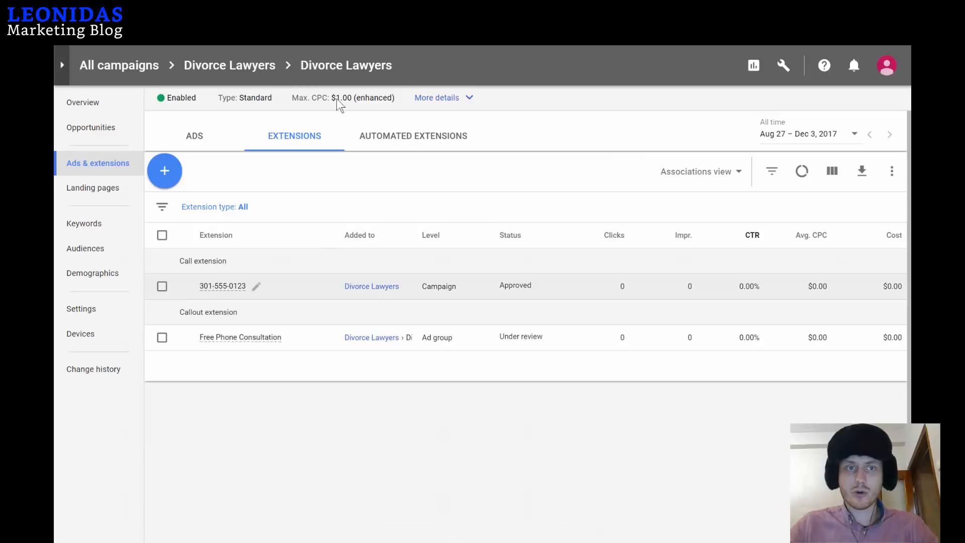
At the Divorce Lawyers campaign level, remove the two duplicate Free Phone Consultation callouts.
click(244, 67)
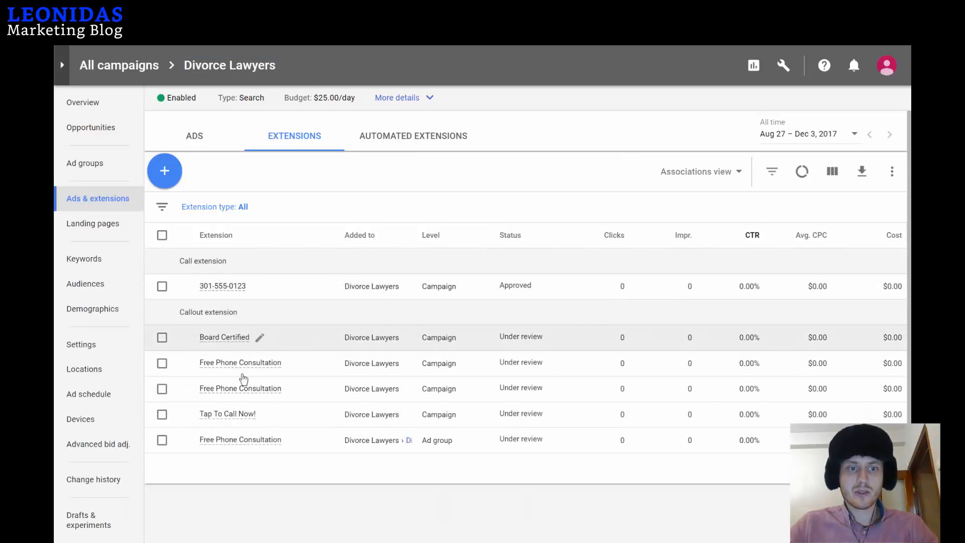
click(161, 441)
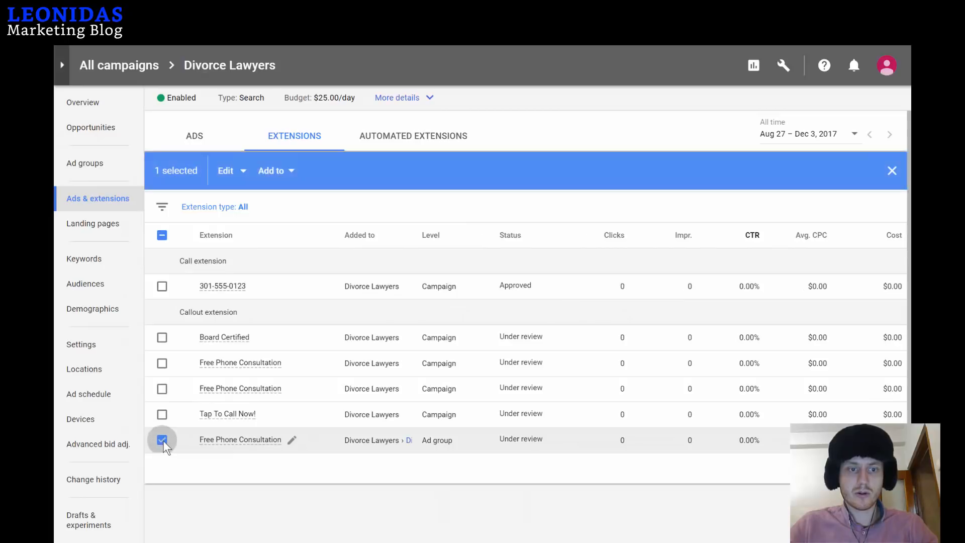
click(162, 389)
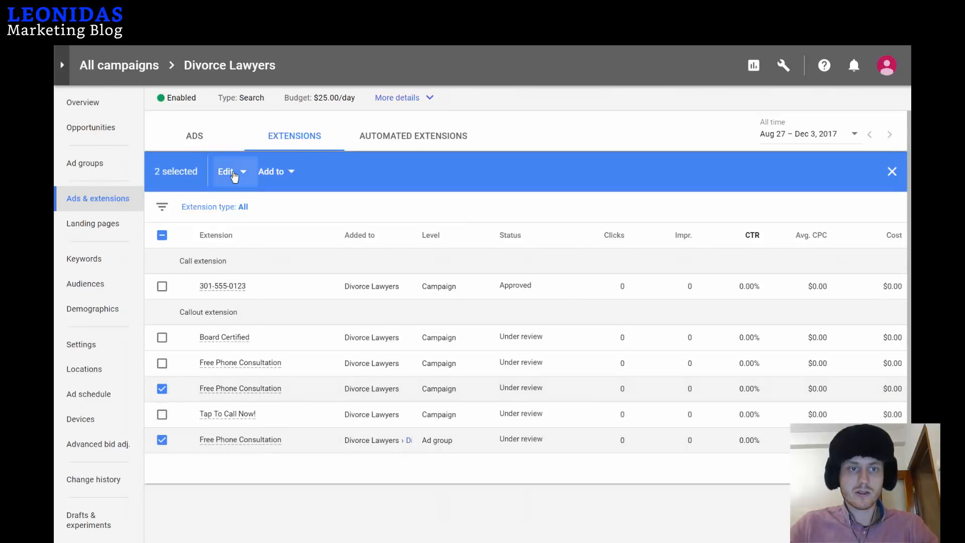
click(227, 171)
click(234, 208)
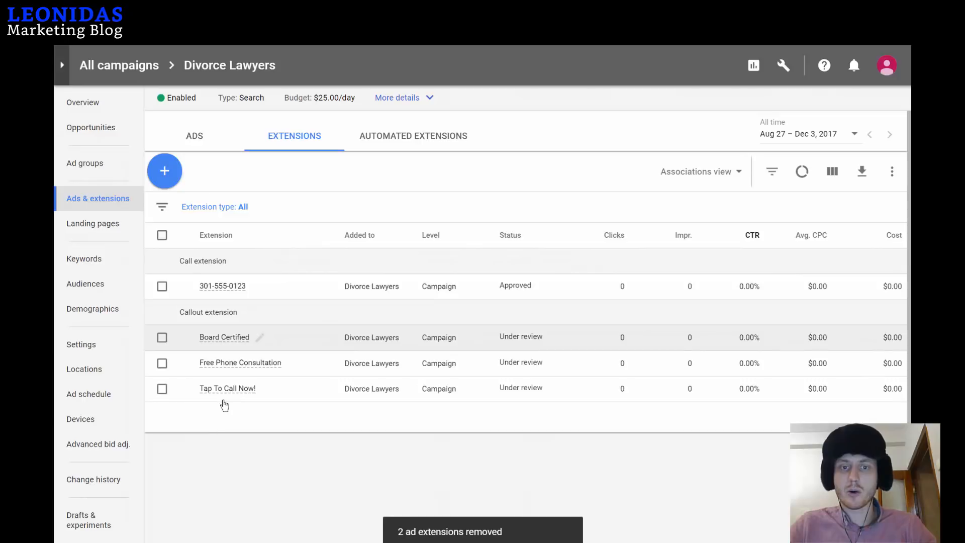
mouse_move(237, 391)
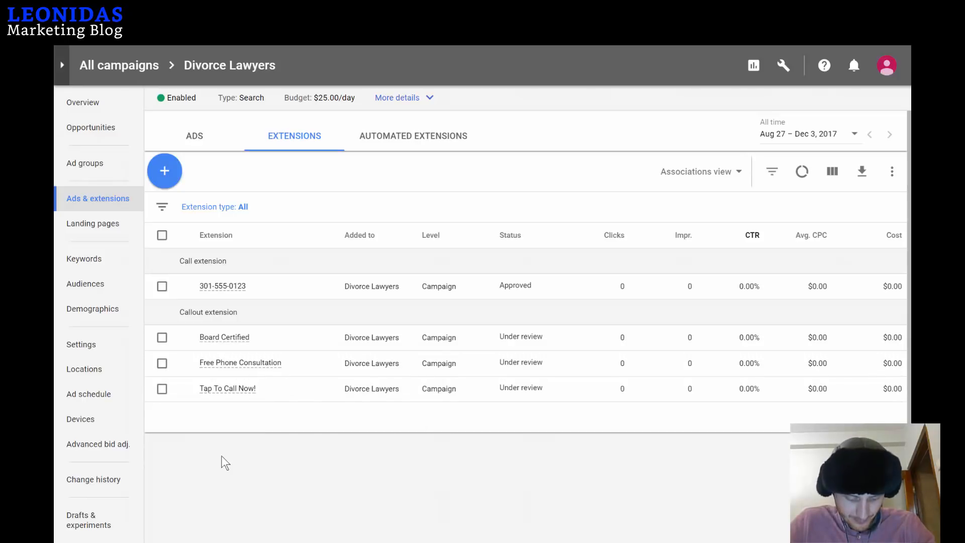
On the Devices page, set the Computers bid adjustment to decrease by 100%.
click(199, 138)
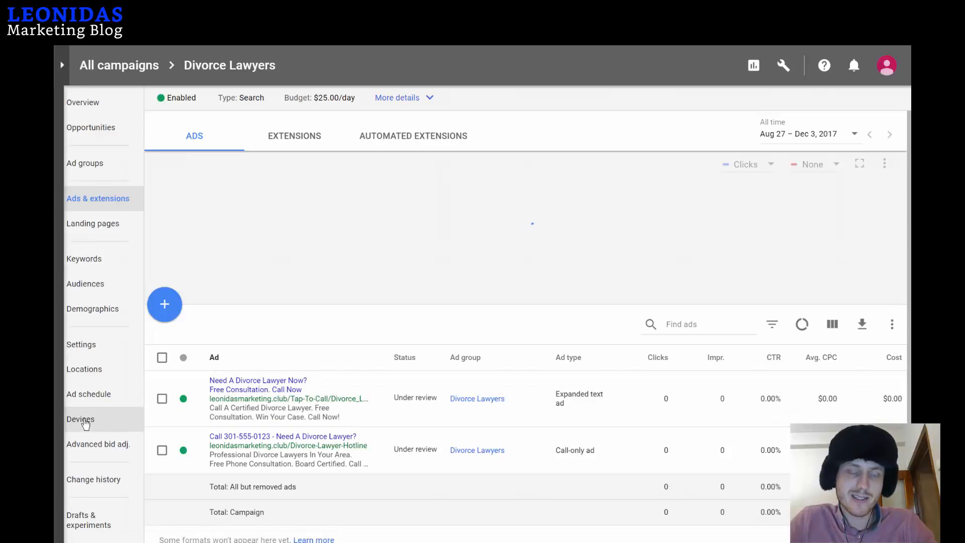
click(112, 424)
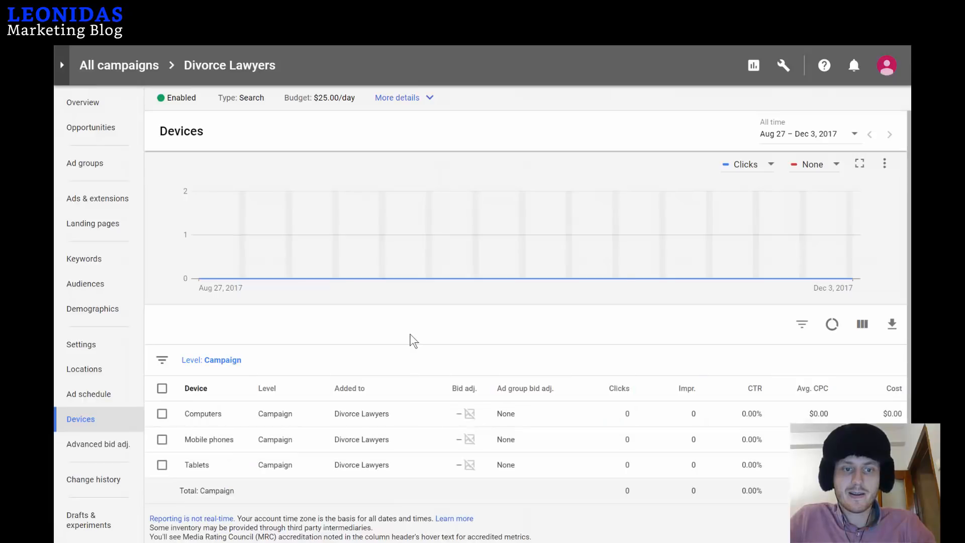
click(461, 417)
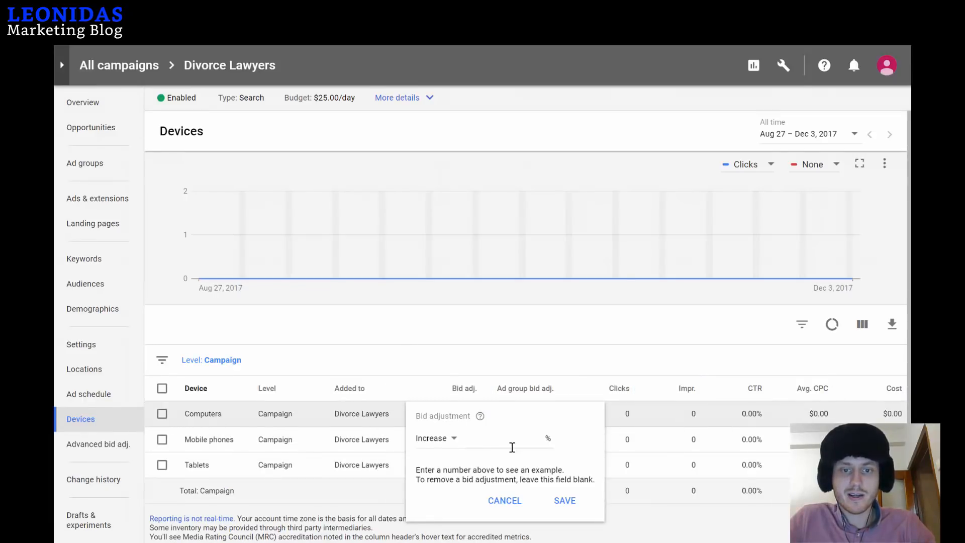
click(449, 447)
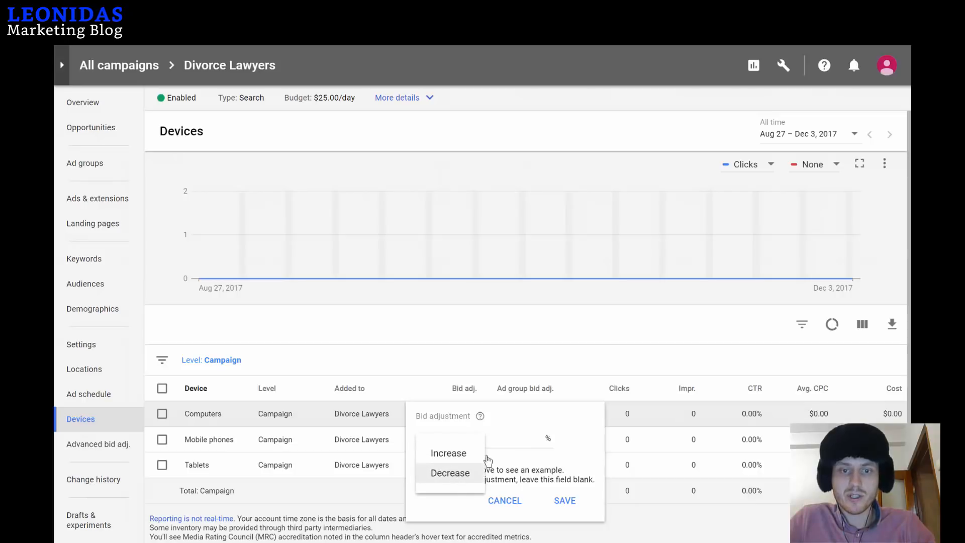
click(455, 468)
text(100)
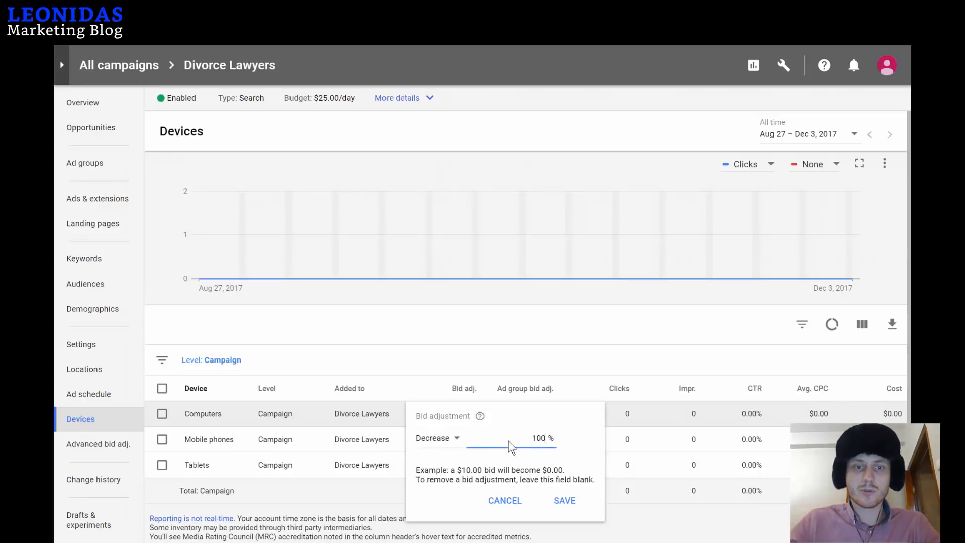
click(565, 502)
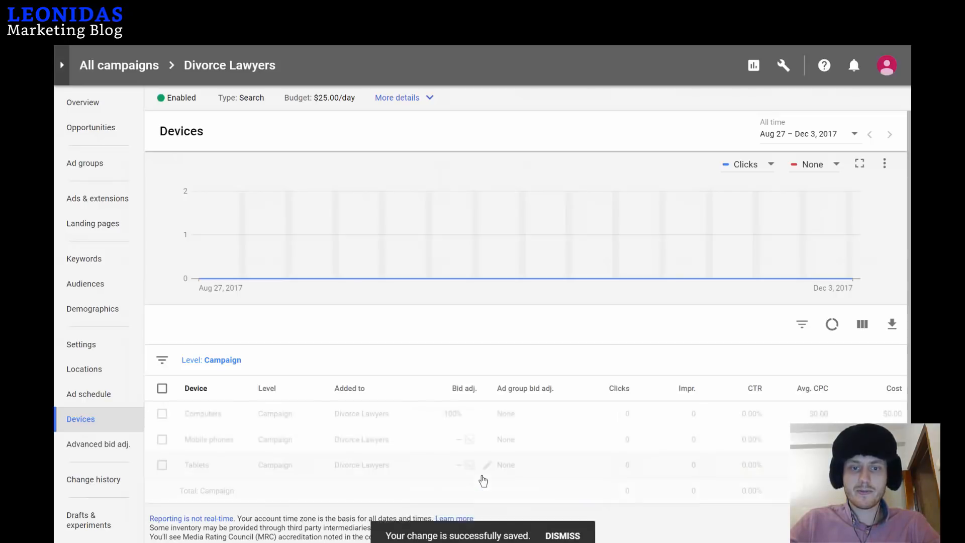
Set the Tablets bid adjustment to decrease by 100%.
click(459, 469)
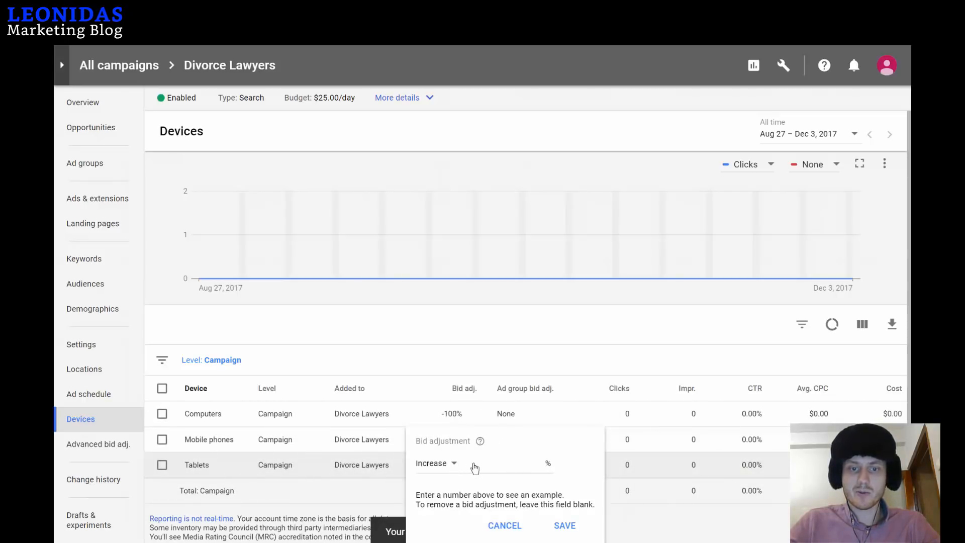
click(450, 462)
click(530, 471)
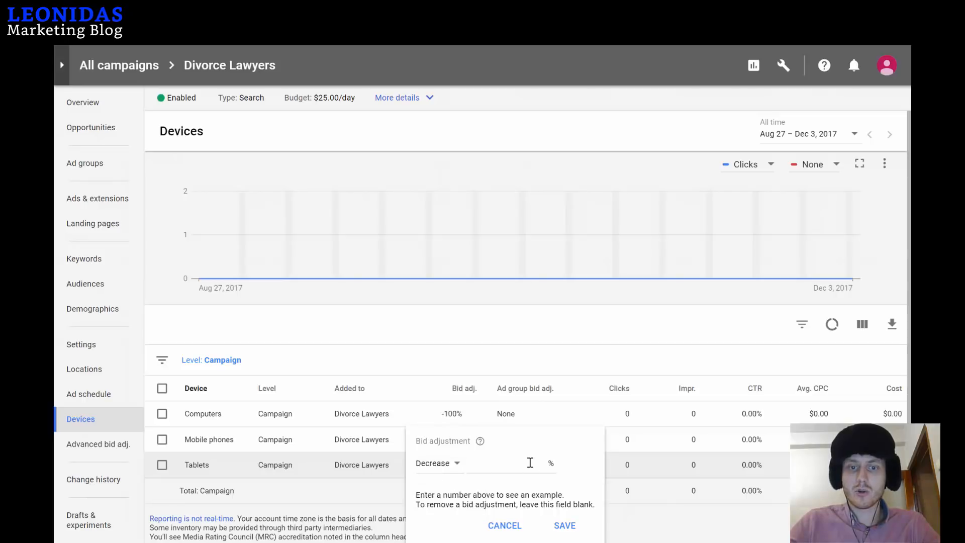
click(529, 465)
text(100)
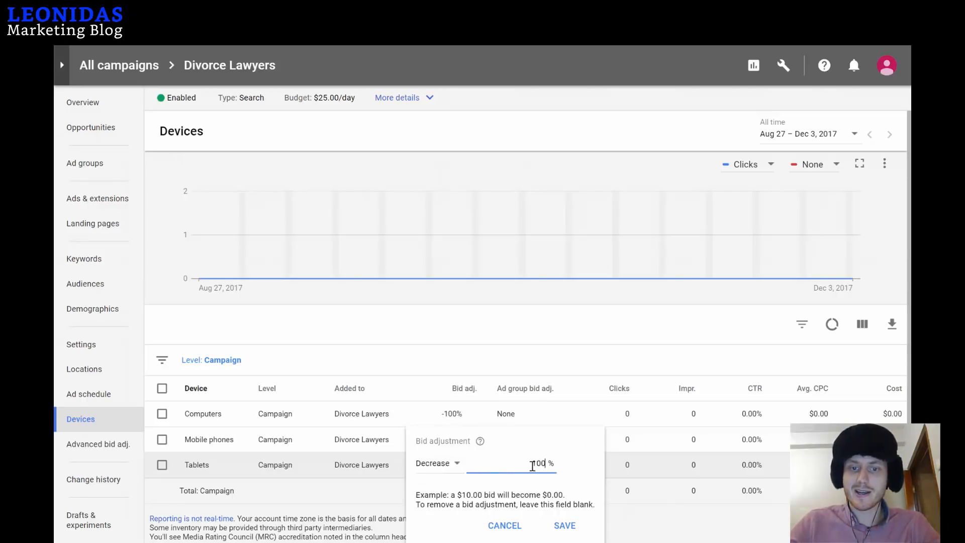
click(564, 525)
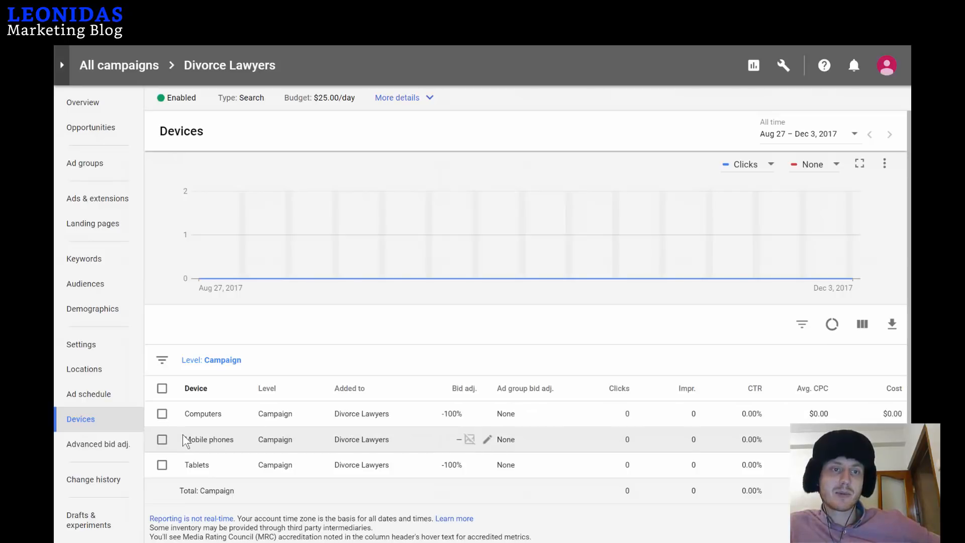
Try a 900% Calls advanced bid adjustment, cancel it, and return to All campaigns.
click(113, 446)
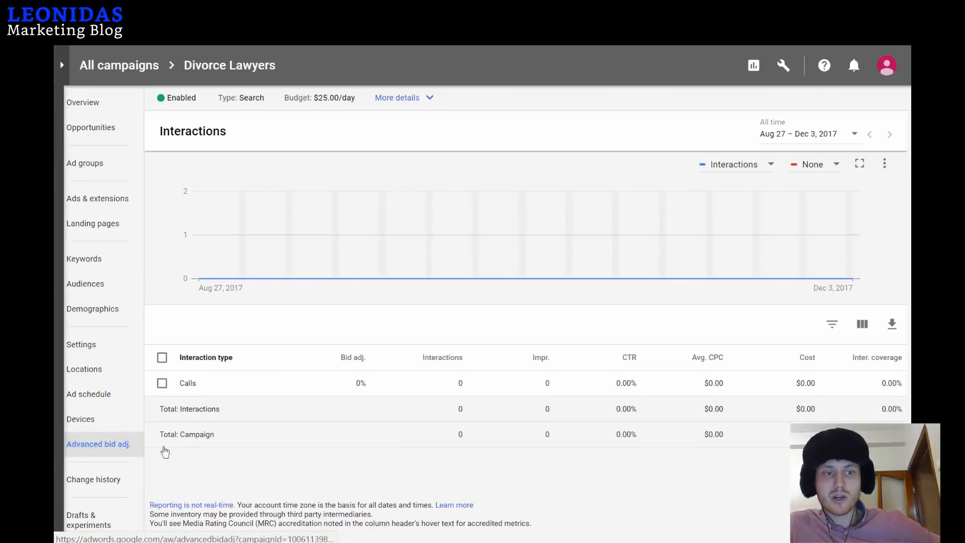
click(360, 385)
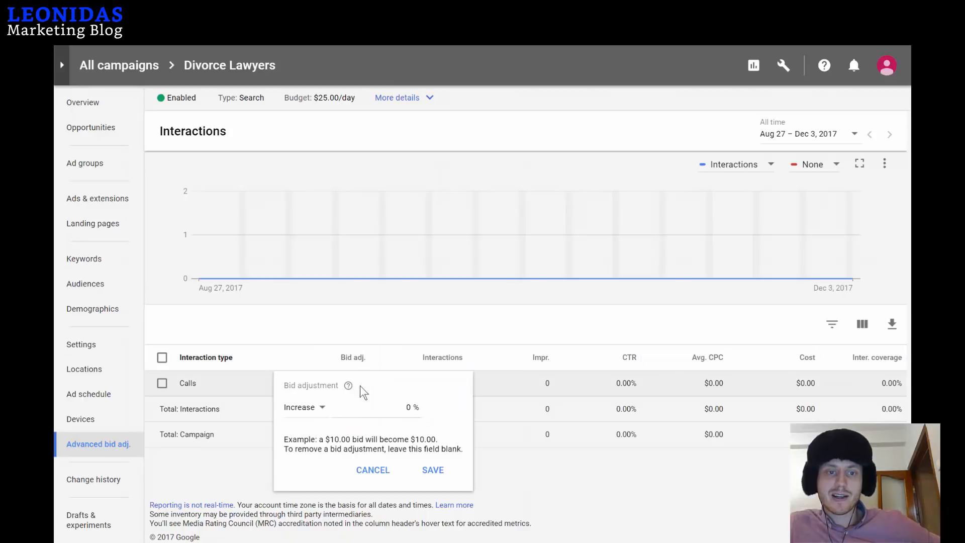
click(409, 407)
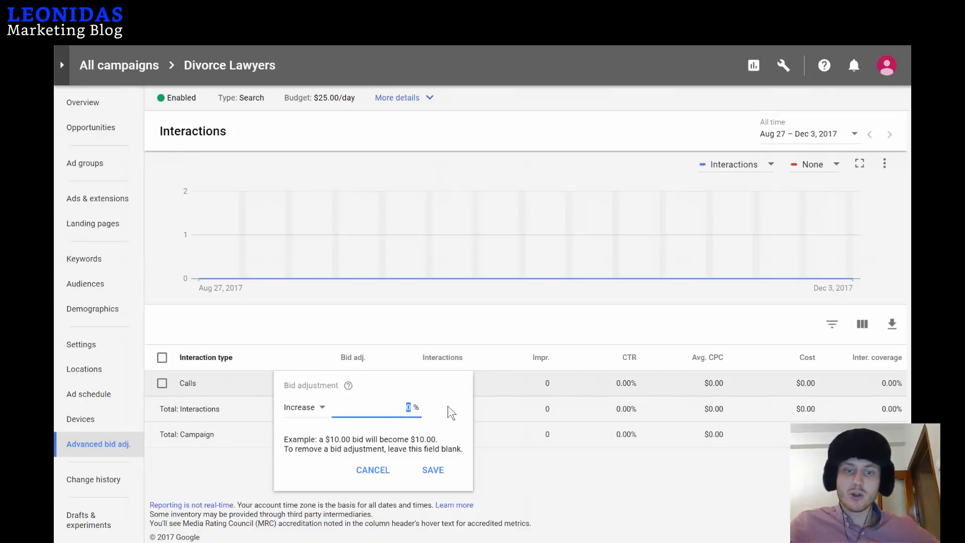
text(900)
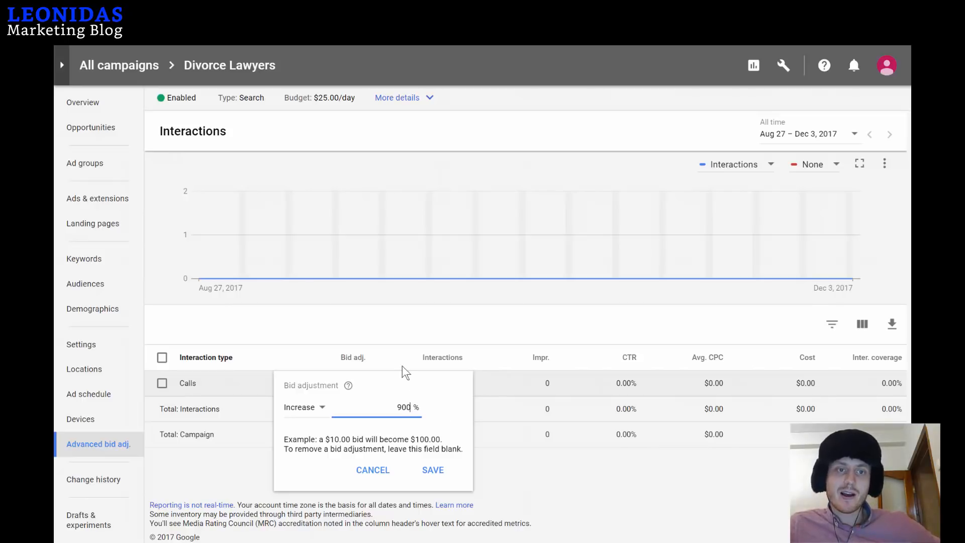
click(395, 406)
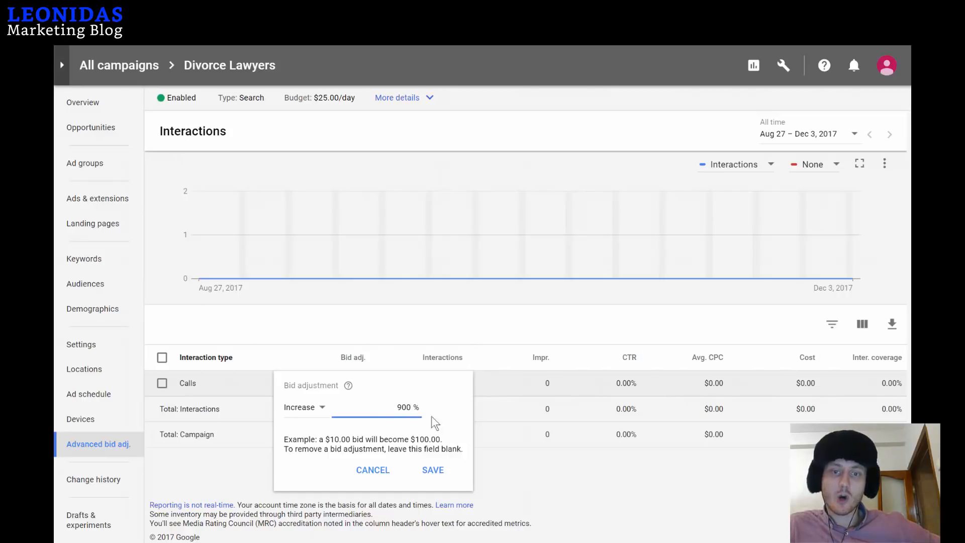
click(372, 470)
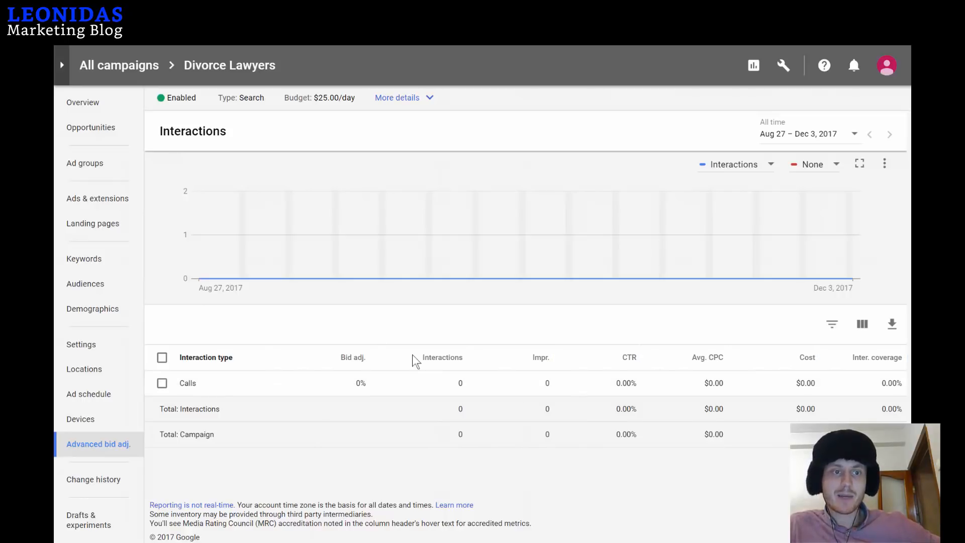
click(119, 68)
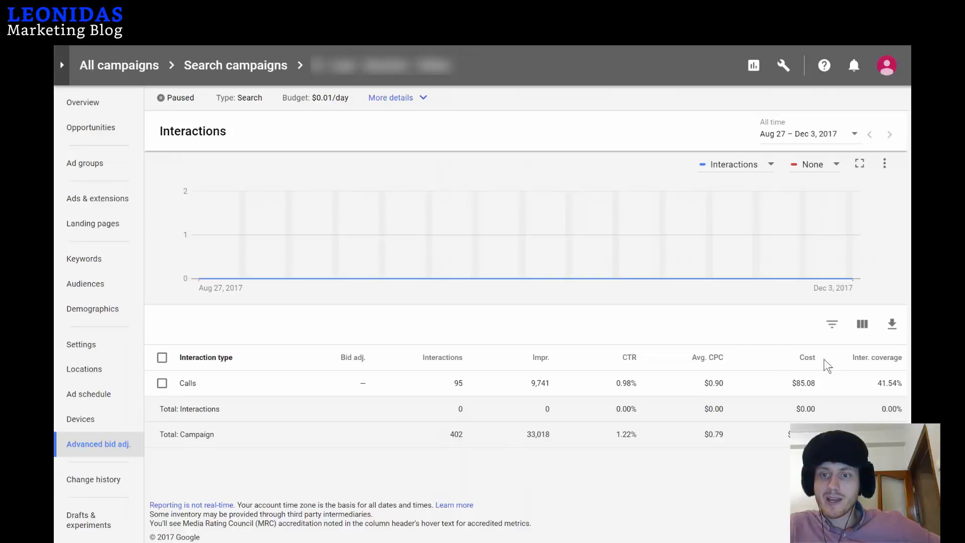
Highlight the paused campaign's 41.54% Calls interaction coverage figure, then clear the highlight.
mouse_move(861, 364)
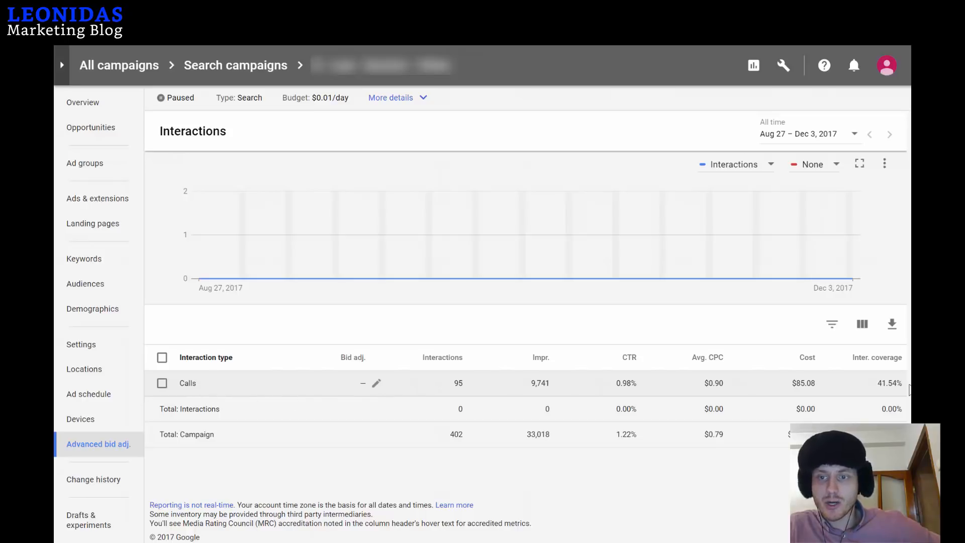
drag(908, 385, 877, 384)
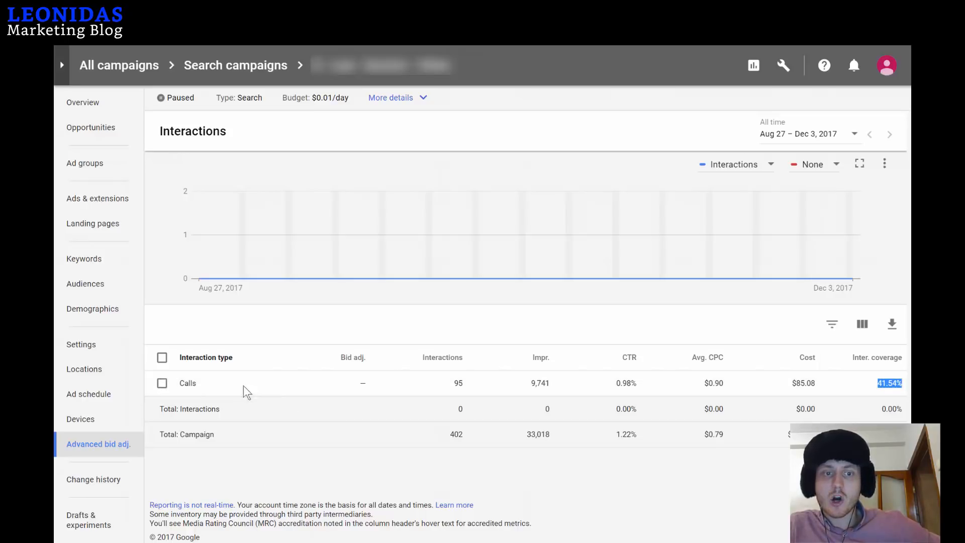
click(887, 384)
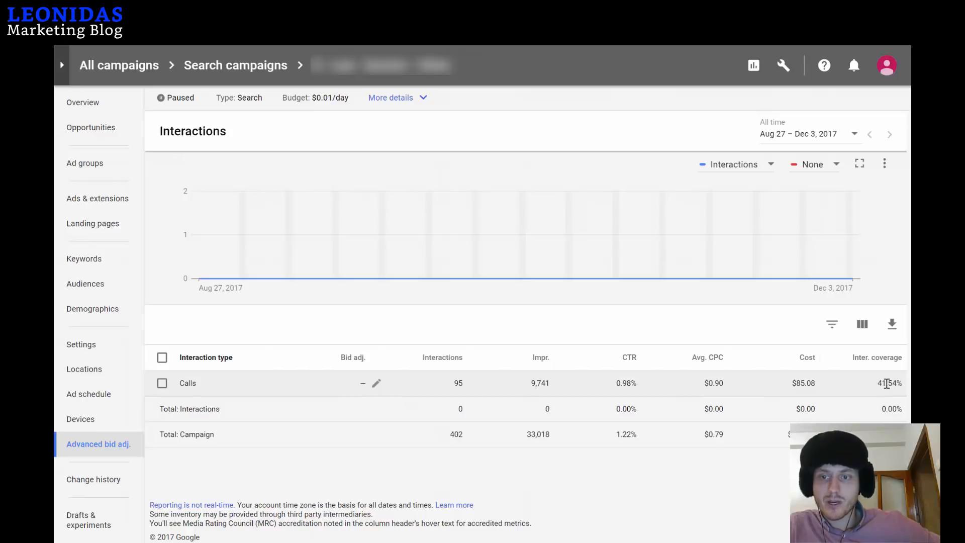